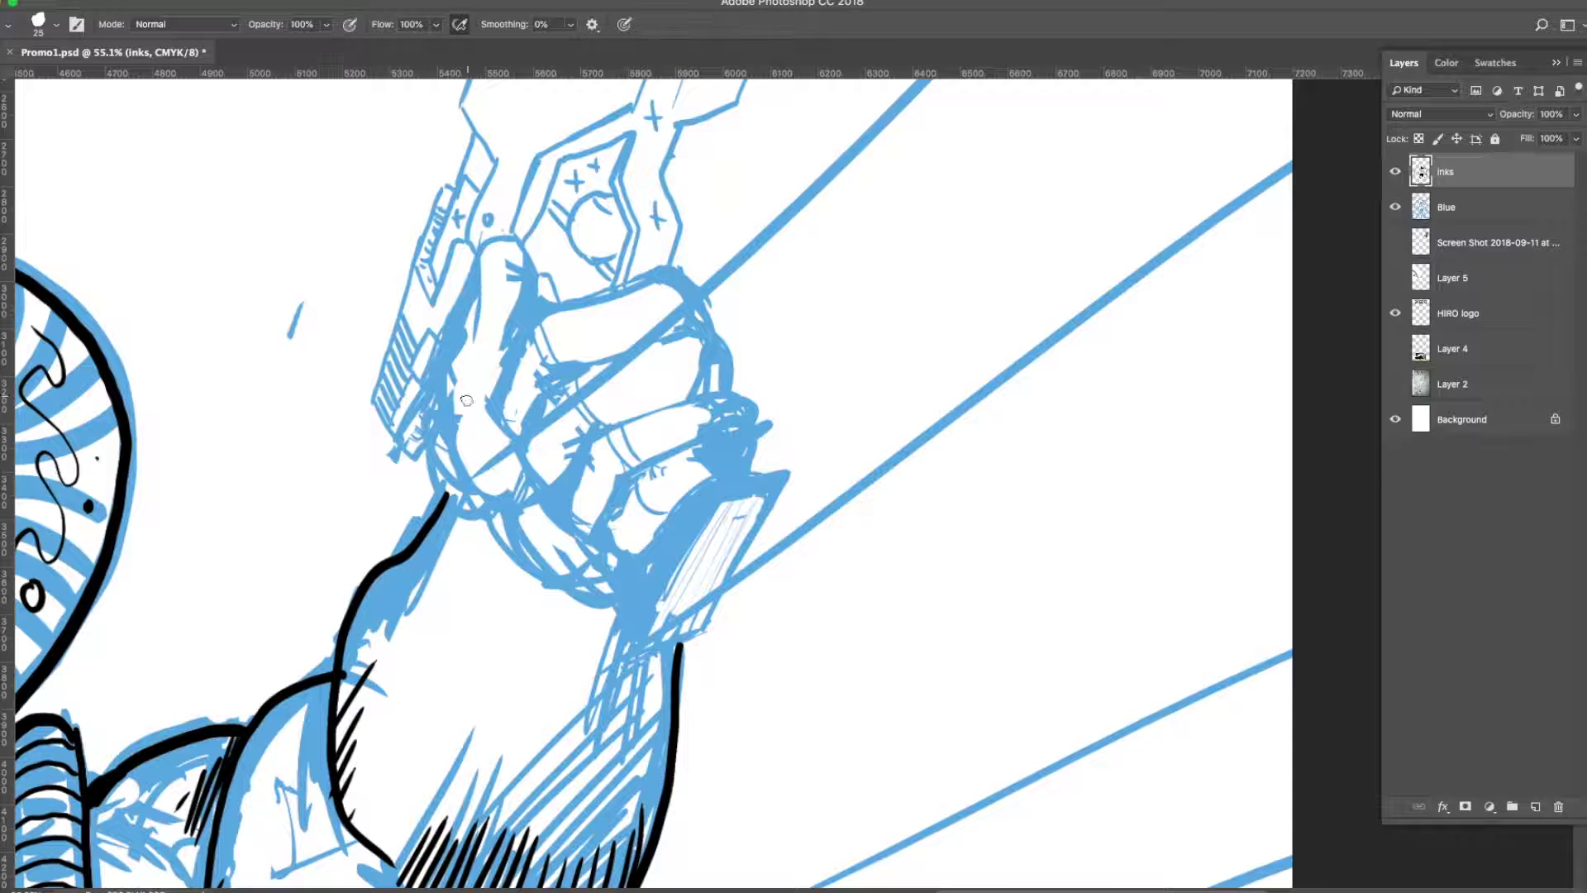
# Ink the thumb, fingers, top of the fist and knuckle-to-wrist contours.
pyautogui.moveTo(447, 495)
pyautogui.mouseDown()
pyautogui.moveTo(457, 528)
pyautogui.moveTo(537, 522)
pyautogui.mouseUp()
pyautogui.moveTo(451, 496)
pyautogui.mouseDown()
pyautogui.moveTo(422, 405)
pyautogui.moveTo(527, 316)
pyautogui.moveTo(494, 418)
pyautogui.mouseUp()
pyautogui.moveTo(545, 308)
pyautogui.mouseDown()
pyautogui.moveTo(499, 413)
pyautogui.moveTo(591, 536)
pyautogui.mouseUp()
pyautogui.moveTo(536, 312)
pyautogui.mouseDown()
pyautogui.moveTo(682, 274)
pyautogui.moveTo(710, 335)
pyautogui.mouseUp()
pyautogui.moveTo(570, 370); pyautogui.dragTo(735, 392)
pyautogui.moveTo(593, 534); pyautogui.dragTo(734, 395)
pyautogui.moveTo(578, 368)
pyautogui.mouseDown()
pyautogui.moveTo(542, 417)
pyautogui.moveTo(573, 490)
pyautogui.mouseUp()
# Outline the fourth and pinky fingers and thicken the thumb edge and finger crease.
pyautogui.moveTo(583, 529)
pyautogui.mouseDown()
pyautogui.moveTo(635, 478)
pyautogui.moveTo(710, 449)
pyautogui.mouseUp()
pyautogui.moveTo(736, 395); pyautogui.dragTo(752, 471)
pyautogui.moveTo(702, 450); pyautogui.dragTo(752, 473)
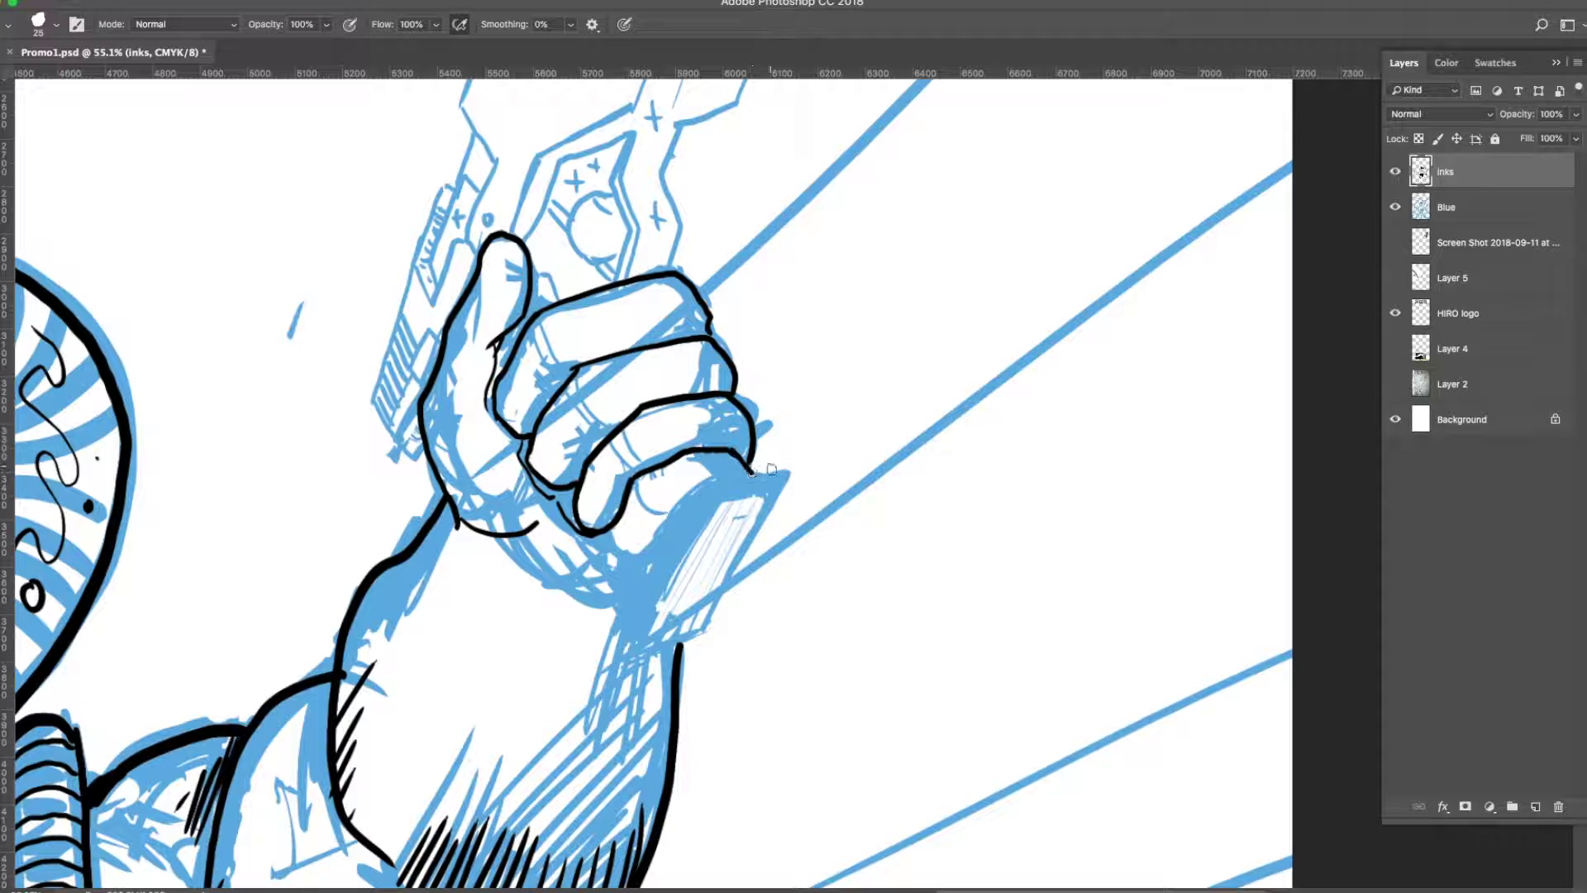
pyautogui.moveTo(501, 343); pyautogui.dragTo(494, 417)
pyautogui.moveTo(519, 441)
pyautogui.mouseDown()
pyautogui.moveTo(533, 478)
pyautogui.moveTo(597, 525)
pyautogui.mouseUp()
# Add fingernail and knuckle curves, hatch the fingers, and outline the handle block.
pyautogui.moveTo(545, 436); pyautogui.dragTo(551, 481)
pyautogui.moveTo(519, 379); pyautogui.dragTo(521, 426)
pyautogui.moveTo(548, 321)
pyautogui.mouseDown()
pyautogui.moveTo(555, 356)
pyautogui.moveTo(608, 409)
pyautogui.mouseUp()
pyautogui.moveTo(602, 456)
pyautogui.mouseDown()
pyautogui.moveTo(583, 535)
pyautogui.moveTo(632, 632)
pyautogui.mouseUp()
pyautogui.moveTo(711, 488); pyautogui.dragTo(636, 632)
pyautogui.moveTo(712, 486); pyautogui.dragTo(790, 469)
pyautogui.moveTo(790, 469)
pyautogui.mouseDown()
pyautogui.moveTo(709, 622)
pyautogui.moveTo(631, 628)
pyautogui.moveTo(728, 488)
pyautogui.moveTo(790, 467)
pyautogui.mouseUp()
# Ink the hexagonal guard's edges, doubled inner zigzag, round knob and hatching.
pyautogui.hscroll(4, 579, 388)
pyautogui.scroll(4, 579, 388)
pyautogui.moveTo(373, 427); pyautogui.dragTo(391, 453)
pyautogui.moveTo(387, 354)
pyautogui.mouseDown()
pyautogui.moveTo(475, 279)
pyautogui.moveTo(453, 433)
pyautogui.mouseUp()
pyautogui.moveTo(467, 281); pyautogui.dragTo(464, 388)
pyautogui.moveTo(505, 422); pyautogui.dragTo(516, 276)
pyautogui.moveTo(447, 347)
pyautogui.mouseDown()
pyautogui.moveTo(438, 413)
pyautogui.moveTo(446, 364)
pyautogui.moveTo(376, 382)
pyautogui.moveTo(372, 417)
pyautogui.mouseUp()
# Fill the guard's top-left facet solid black and ink the guard top outline.
pyautogui.press('g')
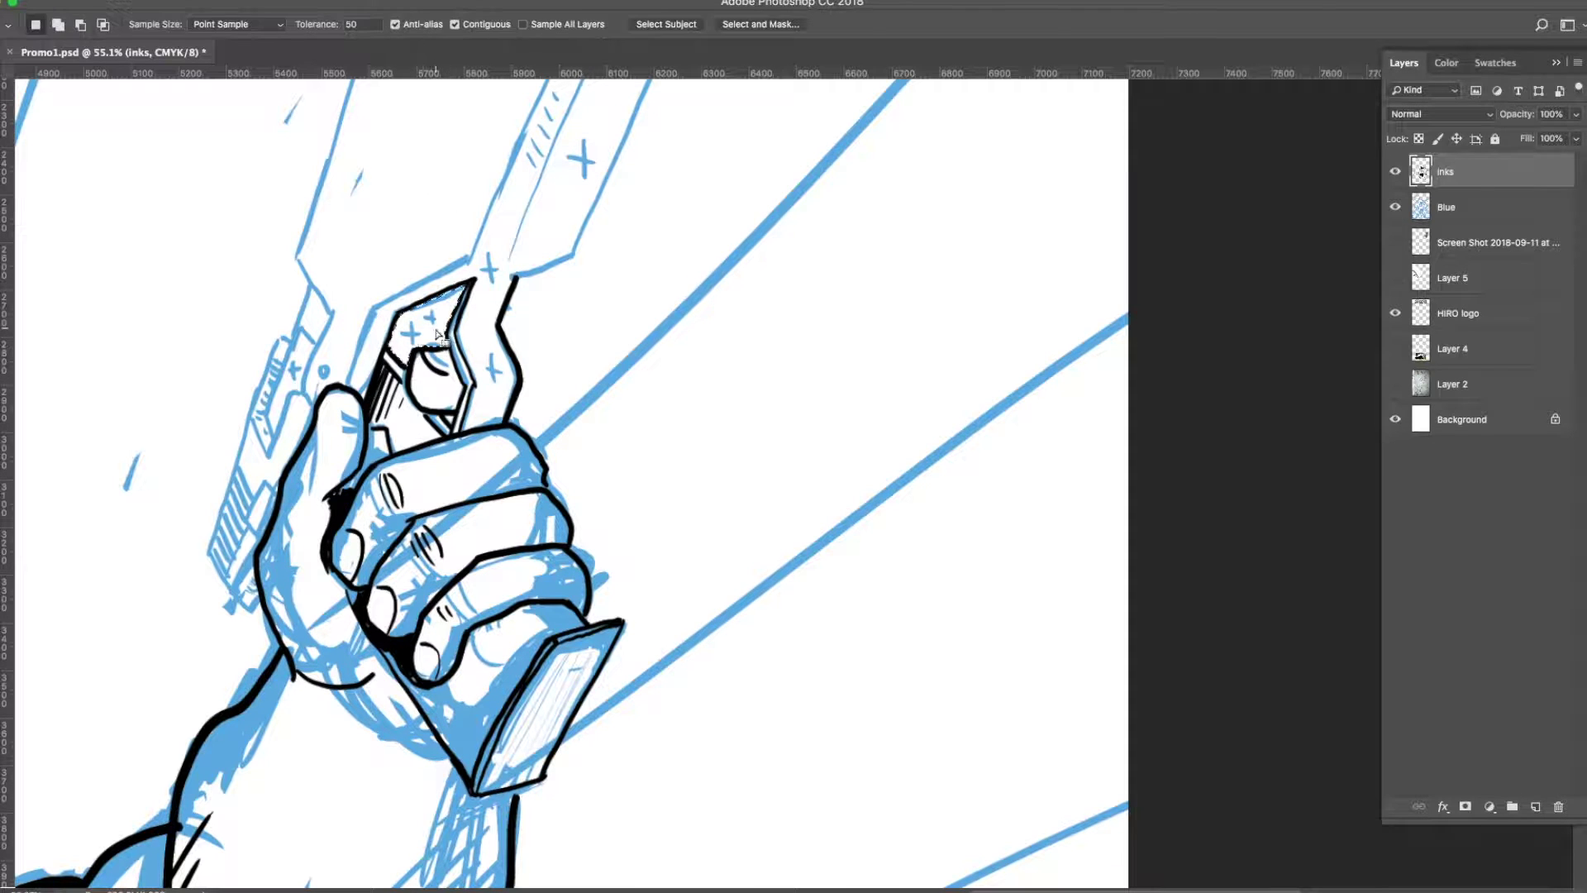
pyautogui.click(389, 351)
pyautogui.press('b')
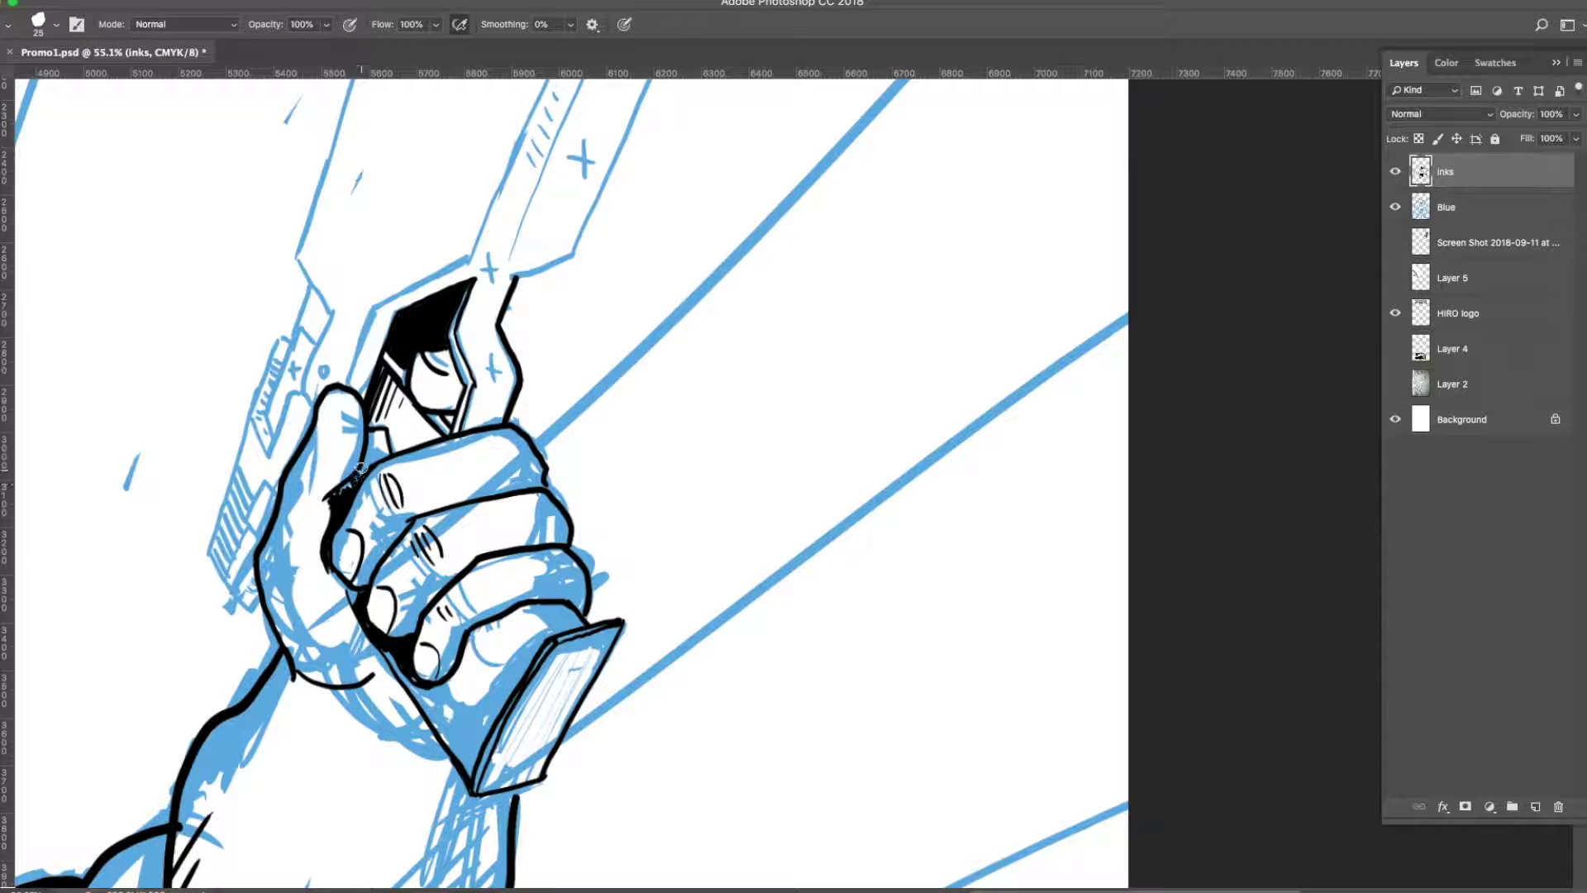
pyautogui.scroll(10, 360, 469)
pyautogui.hscroll(8, 248, 372)
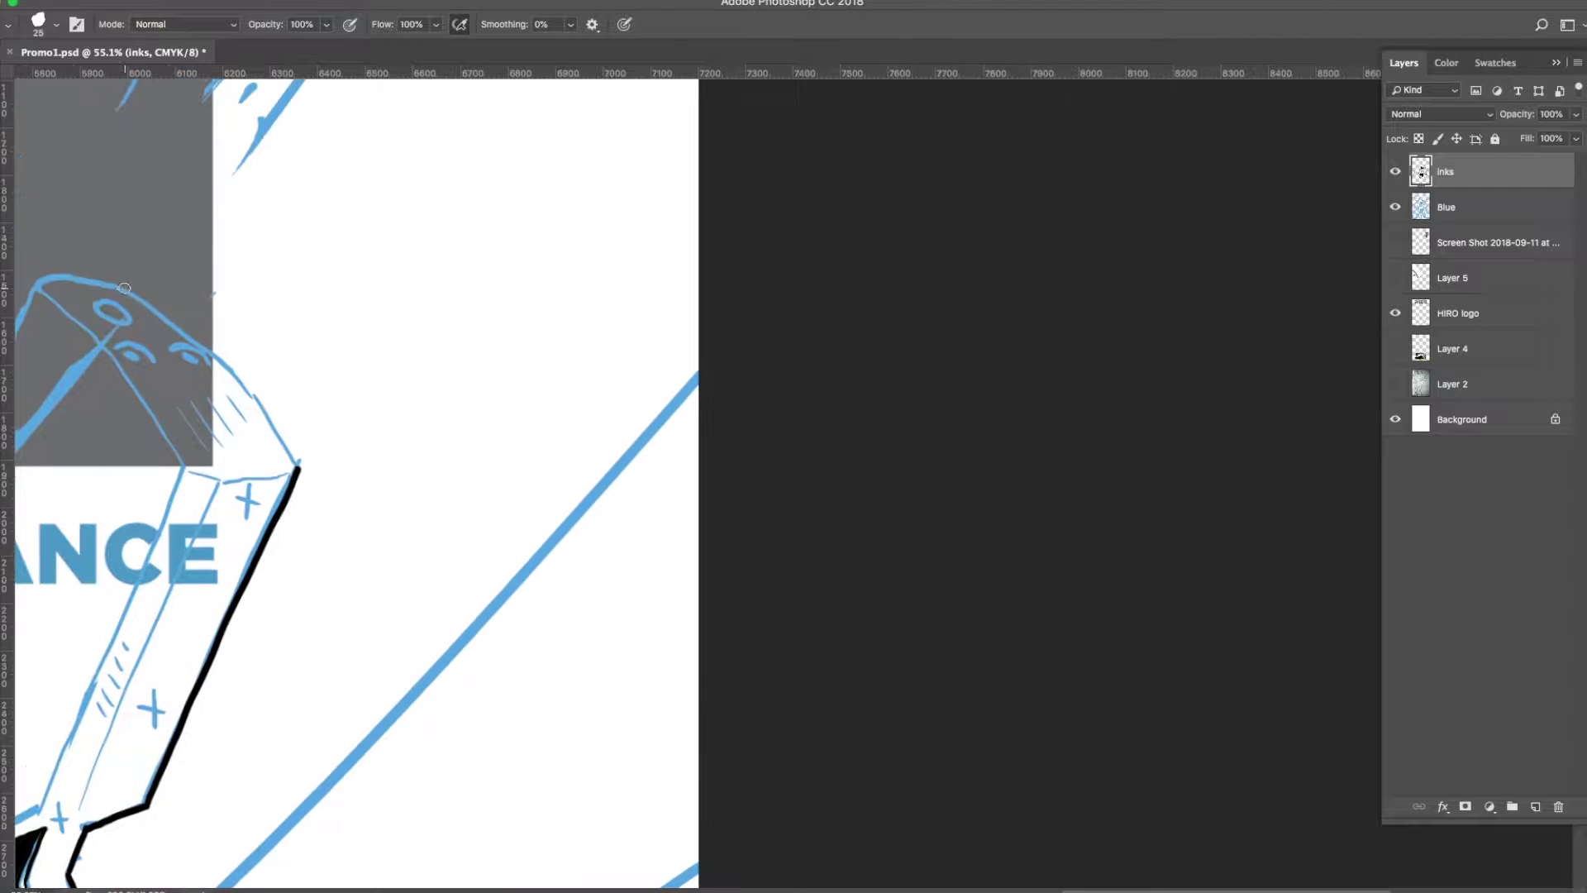
pyautogui.moveTo(124, 288); pyautogui.dragTo(298, 470)
pyautogui.moveTo(107, 347)
pyautogui.mouseDown()
pyautogui.moveTo(223, 488)
pyautogui.moveTo(296, 473)
pyautogui.mouseUp()
# Rotate the view and ink the barrel's long edge, inner edge and handle edge.
pyautogui.hscroll(-5, 331, 414)
pyautogui.press('r')
pyautogui.moveTo(709, 257)
pyautogui.mouseDown()
pyautogui.moveTo(583, 287)
pyautogui.moveTo(496, 206)
pyautogui.moveTo(372, 347)
pyautogui.mouseUp()
pyautogui.moveTo(196, 601); pyautogui.dragTo(496, 132)
pyautogui.hotkey('ctrl', 'z')
pyautogui.moveTo(217, 559); pyautogui.dragTo(496, 130)
pyautogui.moveTo(587, 352)
pyautogui.mouseDown()
pyautogui.moveTo(364, 645)
pyautogui.moveTo(406, 671)
pyautogui.moveTo(618, 372)
pyautogui.mouseUp()
pyautogui.hotkey('ctrl', 'z')
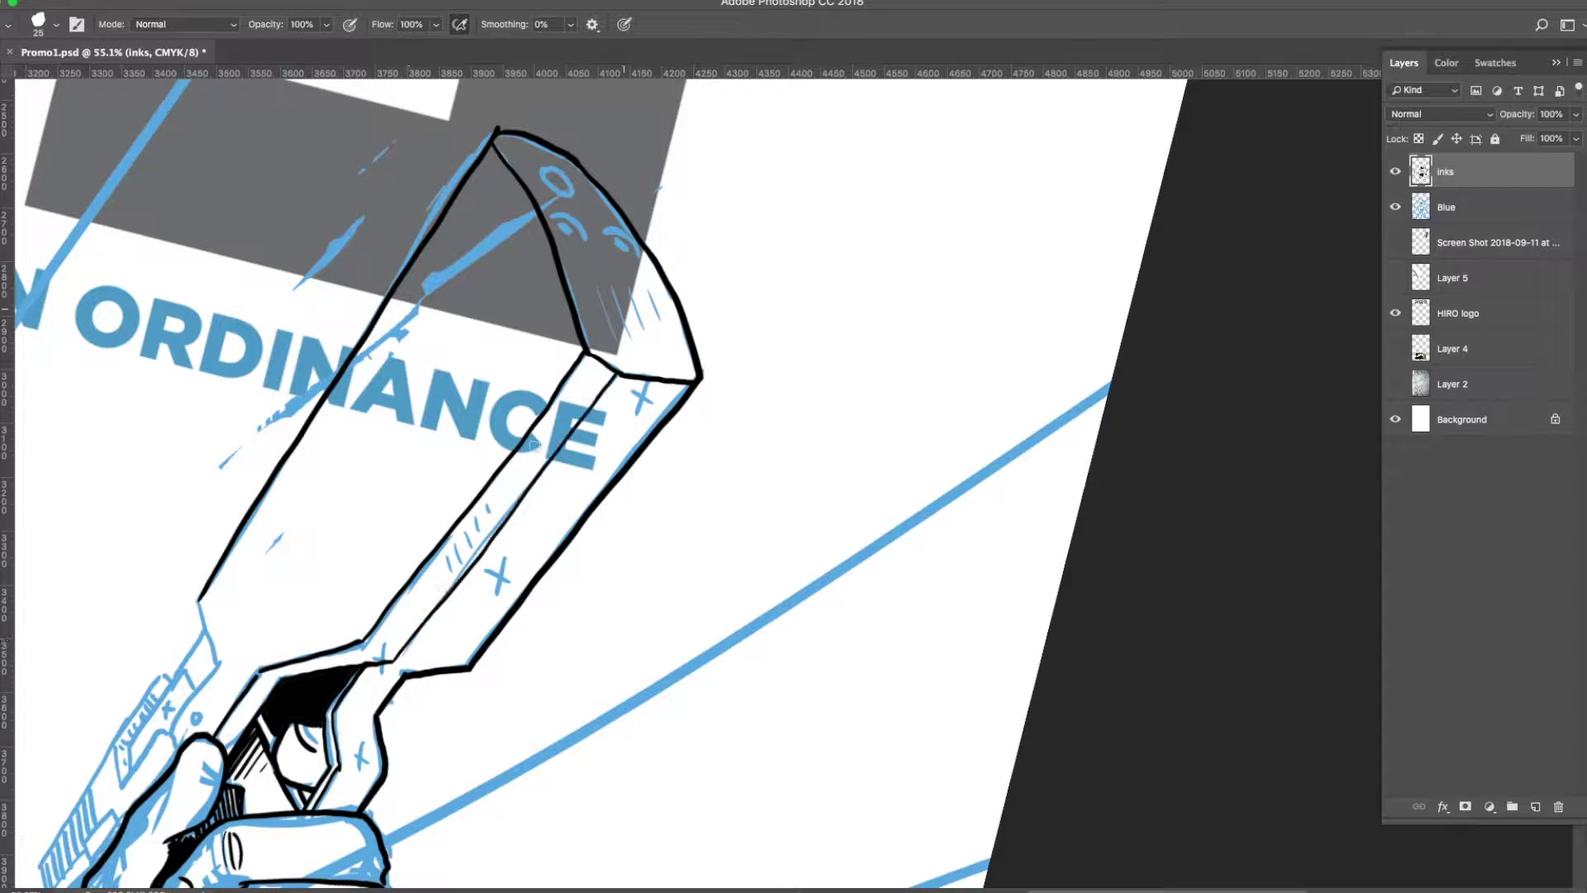
pyautogui.moveTo(198, 601); pyautogui.dragTo(219, 661)
# Ink small dark marks and a dark oval on the barrel tip.
pyautogui.scroll(5, 219, 636)
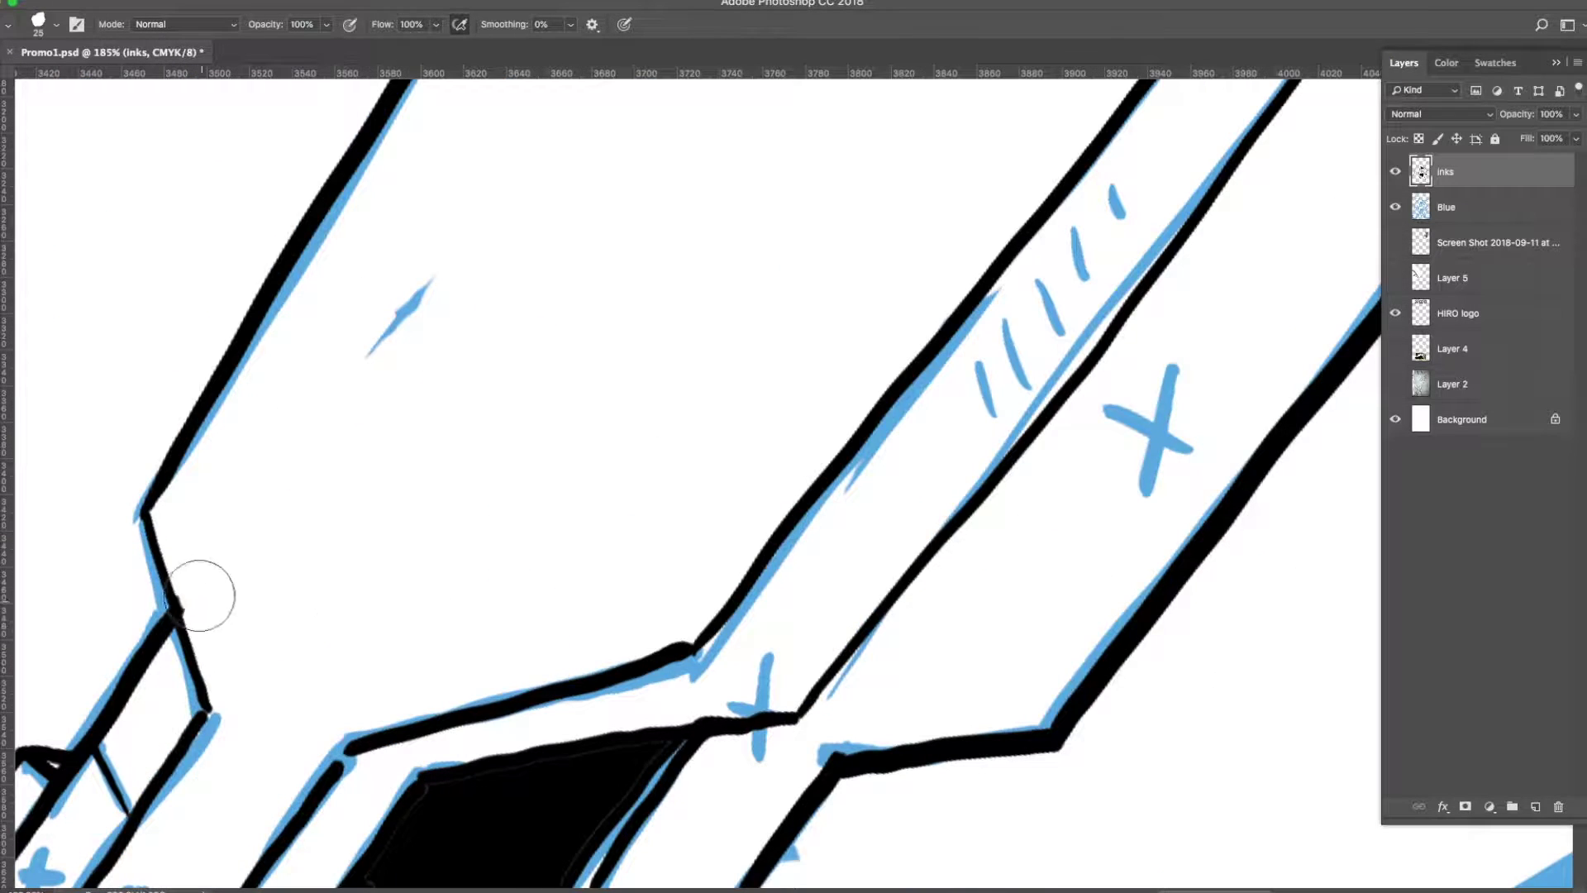
pyautogui.scroll(-5, 203, 596)
pyautogui.scroll(5, 347, 330)
pyautogui.moveTo(305, 281); pyautogui.dragTo(380, 356)
pyautogui.moveTo(351, 447); pyautogui.dragTo(376, 467)
pyautogui.moveTo(326, 418)
pyautogui.mouseDown()
pyautogui.moveTo(352, 419)
pyautogui.moveTo(418, 487)
pyautogui.moveTo(579, 538)
pyautogui.mouseUp()
# Ink black arcs around the eyes and hatch the barrel tip and gun's lower edge.
pyautogui.scroll(-3, 578, 537)
pyautogui.moveTo(347, 339); pyautogui.dragTo(434, 611)
pyautogui.moveTo(446, 363); pyautogui.dragTo(549, 649)
pyautogui.moveTo(520, 368); pyautogui.dragTo(627, 639)
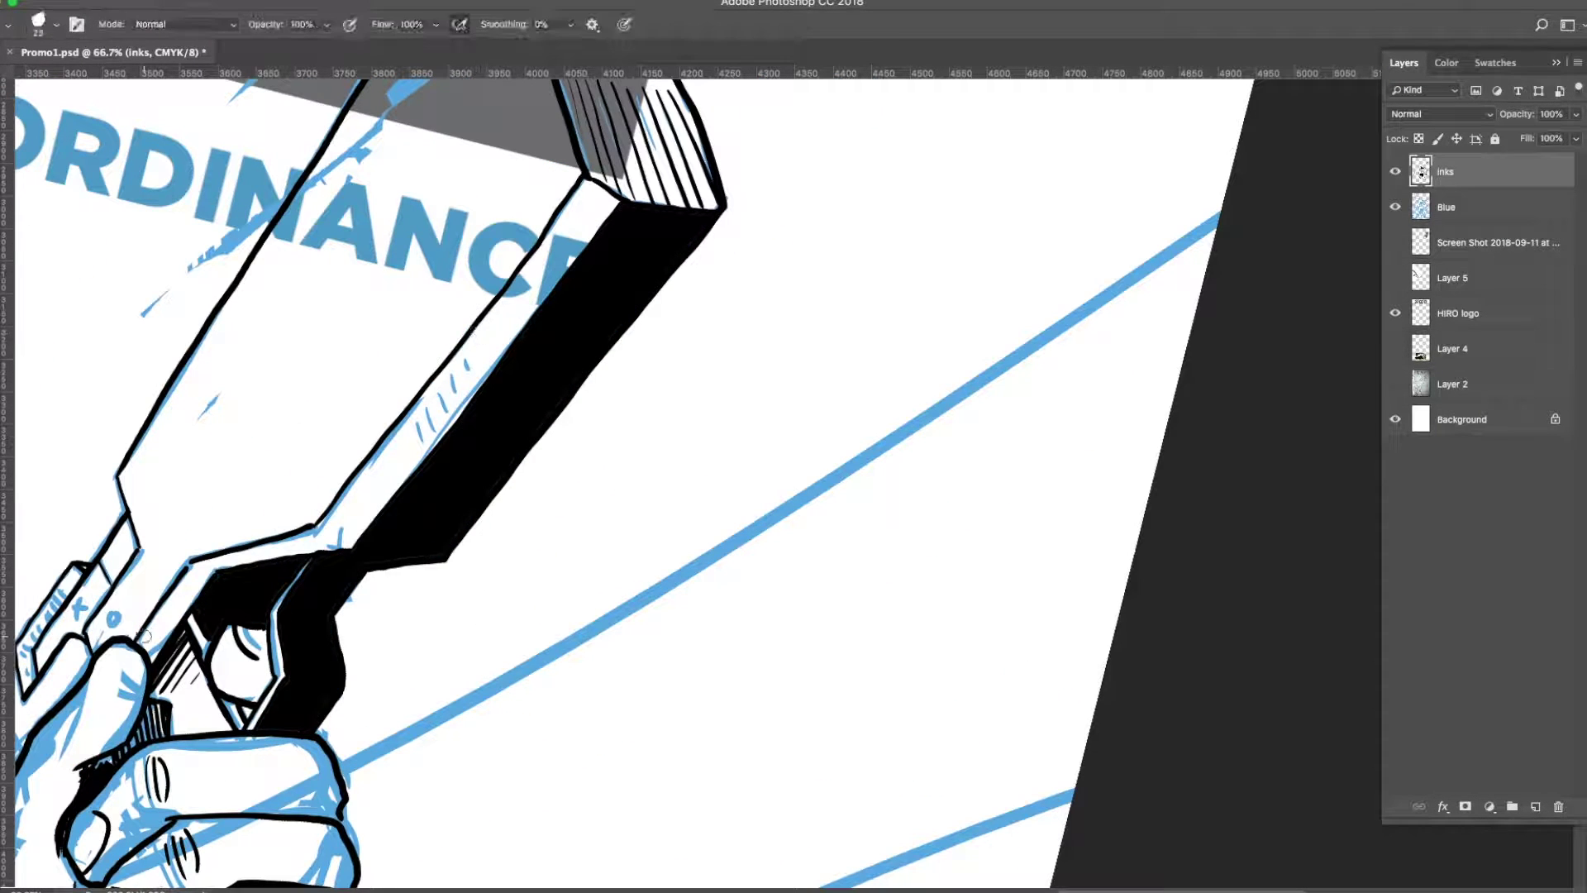
pyautogui.moveTo(145, 635)
pyautogui.mouseDown()
pyautogui.moveTo(194, 583)
pyautogui.moveTo(319, 529)
pyautogui.moveTo(368, 483)
pyautogui.moveTo(620, 186)
pyautogui.mouseUp()
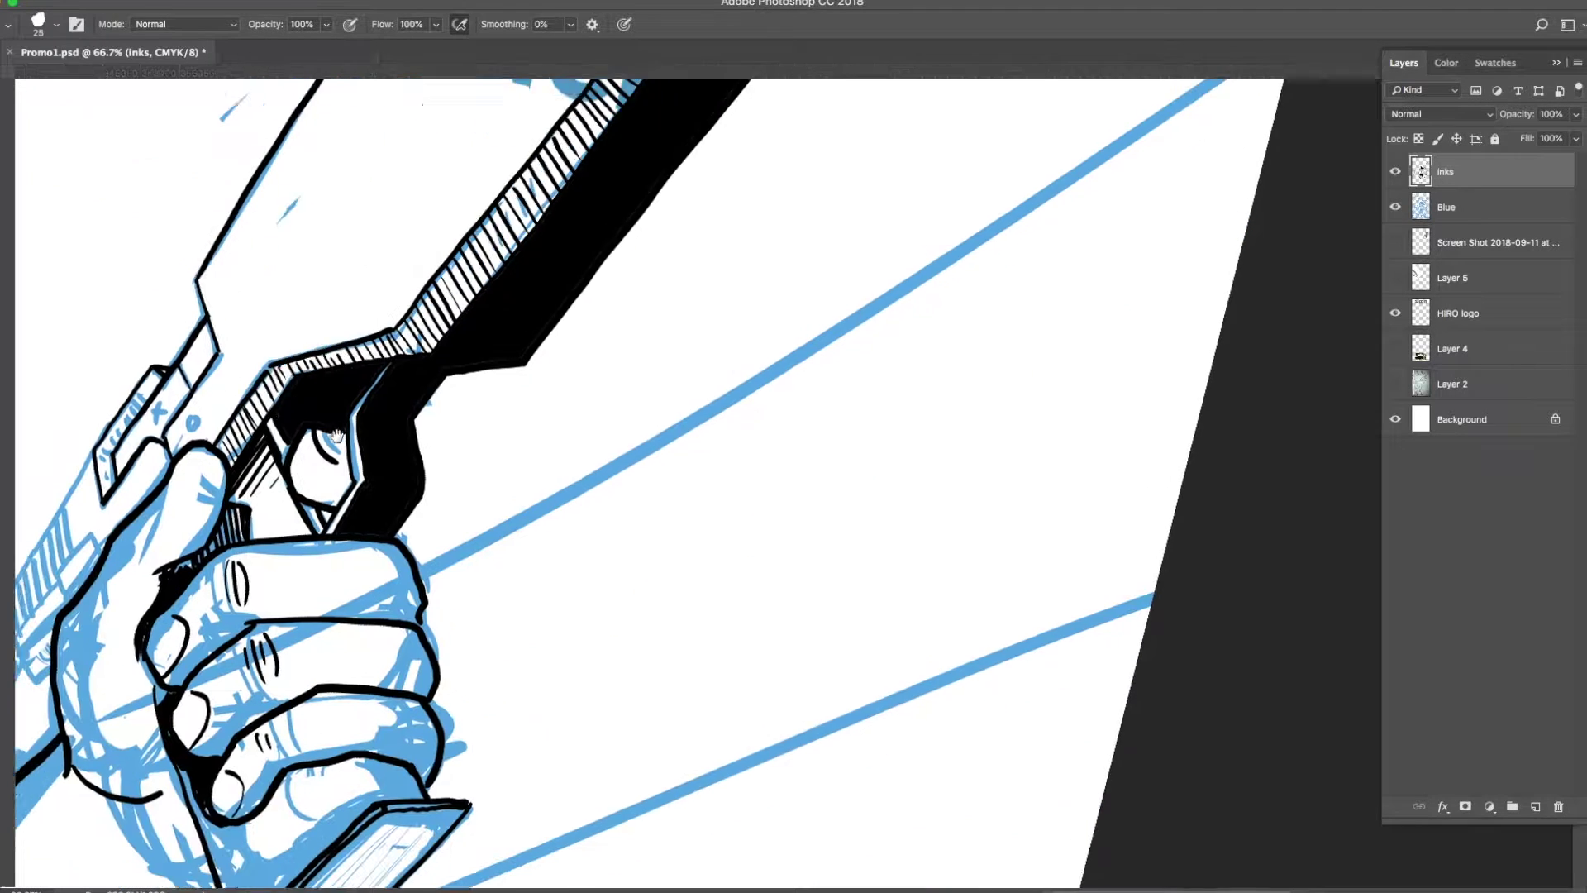
# Hatch the gun's rear sight area and fill the sight block black.
pyautogui.moveTo(285, 496); pyautogui.dragTo(323, 286)
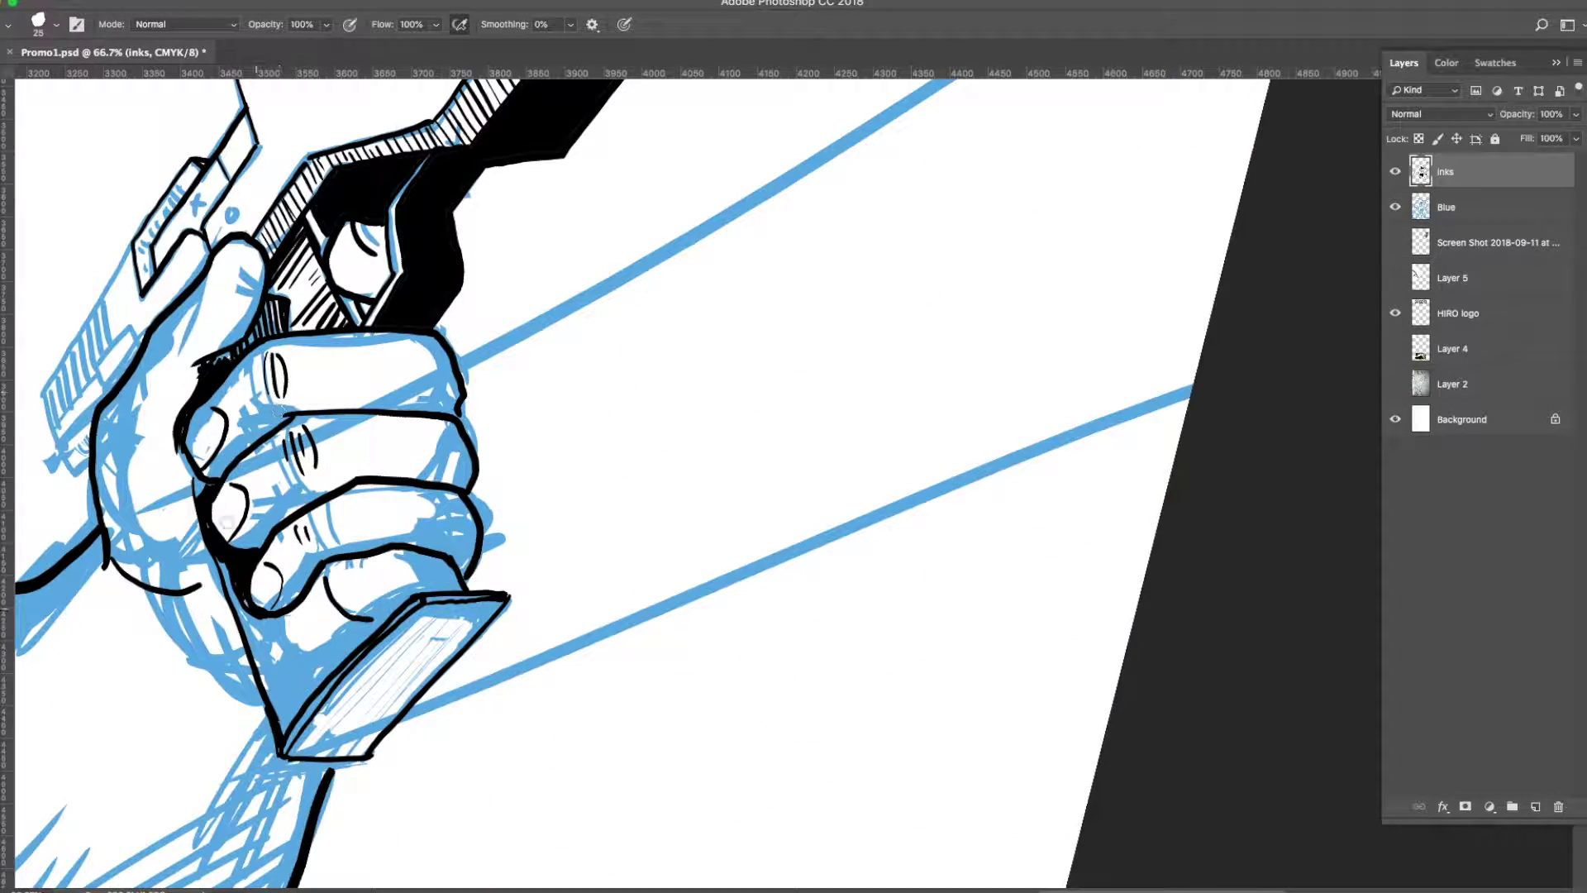
pyautogui.moveTo(227, 521); pyautogui.dragTo(355, 608)
pyautogui.moveTo(277, 352); pyautogui.dragTo(307, 289)
pyautogui.moveTo(293, 318); pyautogui.dragTo(356, 246)
pyautogui.moveTo(348, 314); pyautogui.dragTo(364, 294)
pyautogui.moveTo(260, 343)
pyautogui.mouseDown()
pyautogui.moveTo(335, 252)
pyautogui.moveTo(314, 285)
pyautogui.moveTo(335, 281)
pyautogui.mouseUp()
# Ink the gun's left and upper-left edges and hatch the slide.
pyautogui.moveTo(166, 477); pyautogui.dragTo(209, 560)
pyautogui.moveTo(172, 472); pyautogui.dragTo(314, 241)
pyautogui.moveTo(263, 417); pyautogui.dragTo(221, 430)
pyautogui.moveTo(223, 487); pyautogui.dragTo(174, 525)
pyautogui.moveTo(195, 442); pyautogui.dragTo(177, 496)
pyautogui.moveTo(236, 388); pyautogui.dragTo(182, 521)
# Zoom out and redraw the lower finger's outline.
pyautogui.hotkey('ctrl', '-')
pyautogui.hotkey('ctrl', '-')
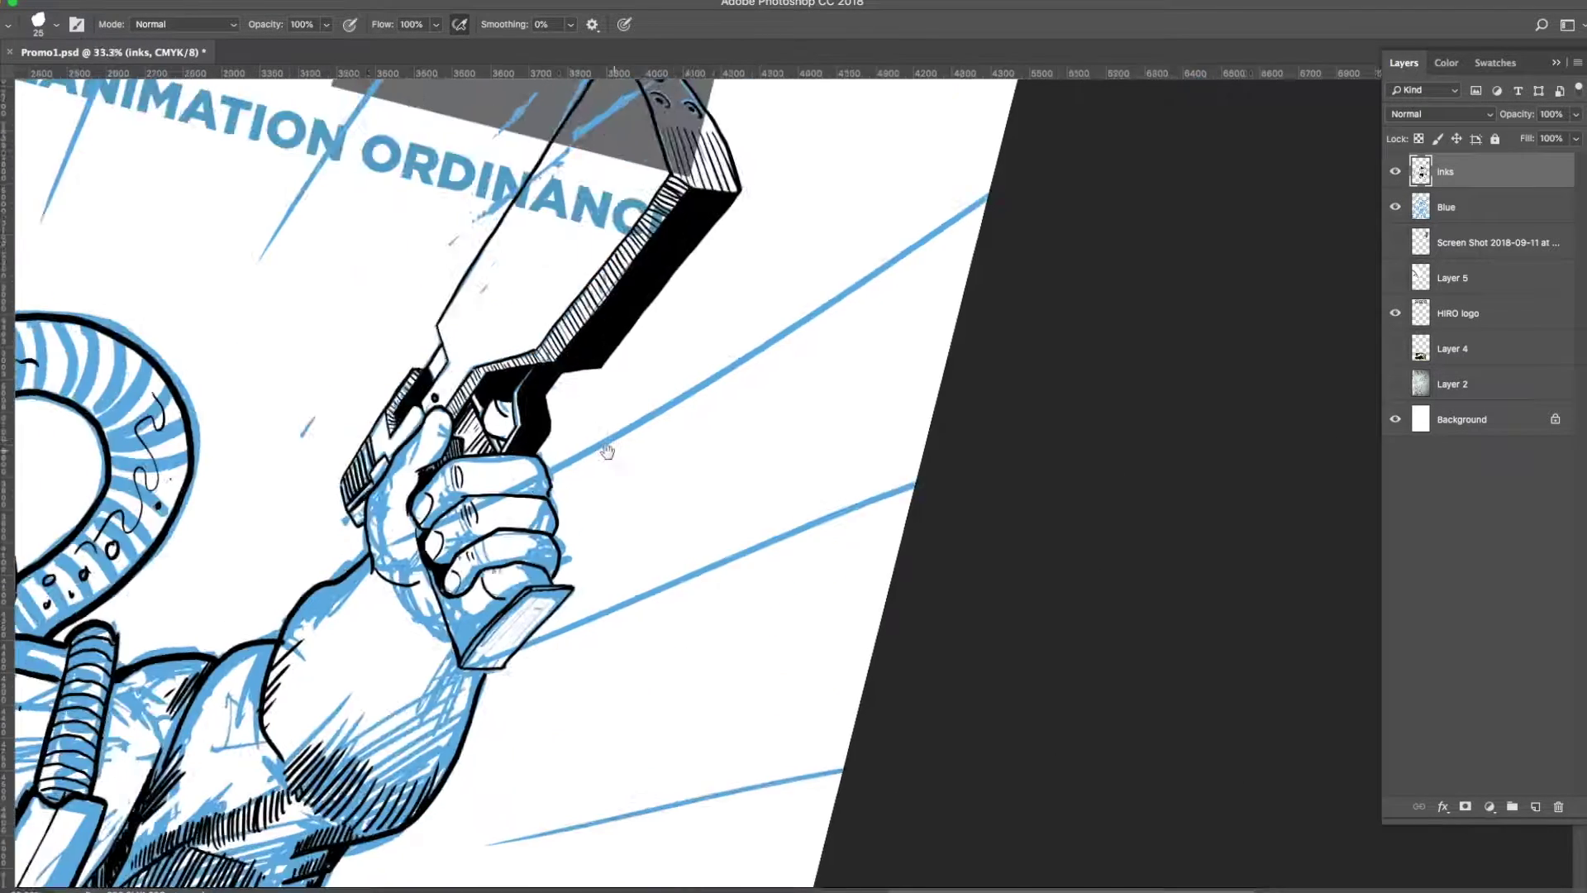
pyautogui.scroll(-3, 613, 436)
pyautogui.scroll(5, 252, 458)
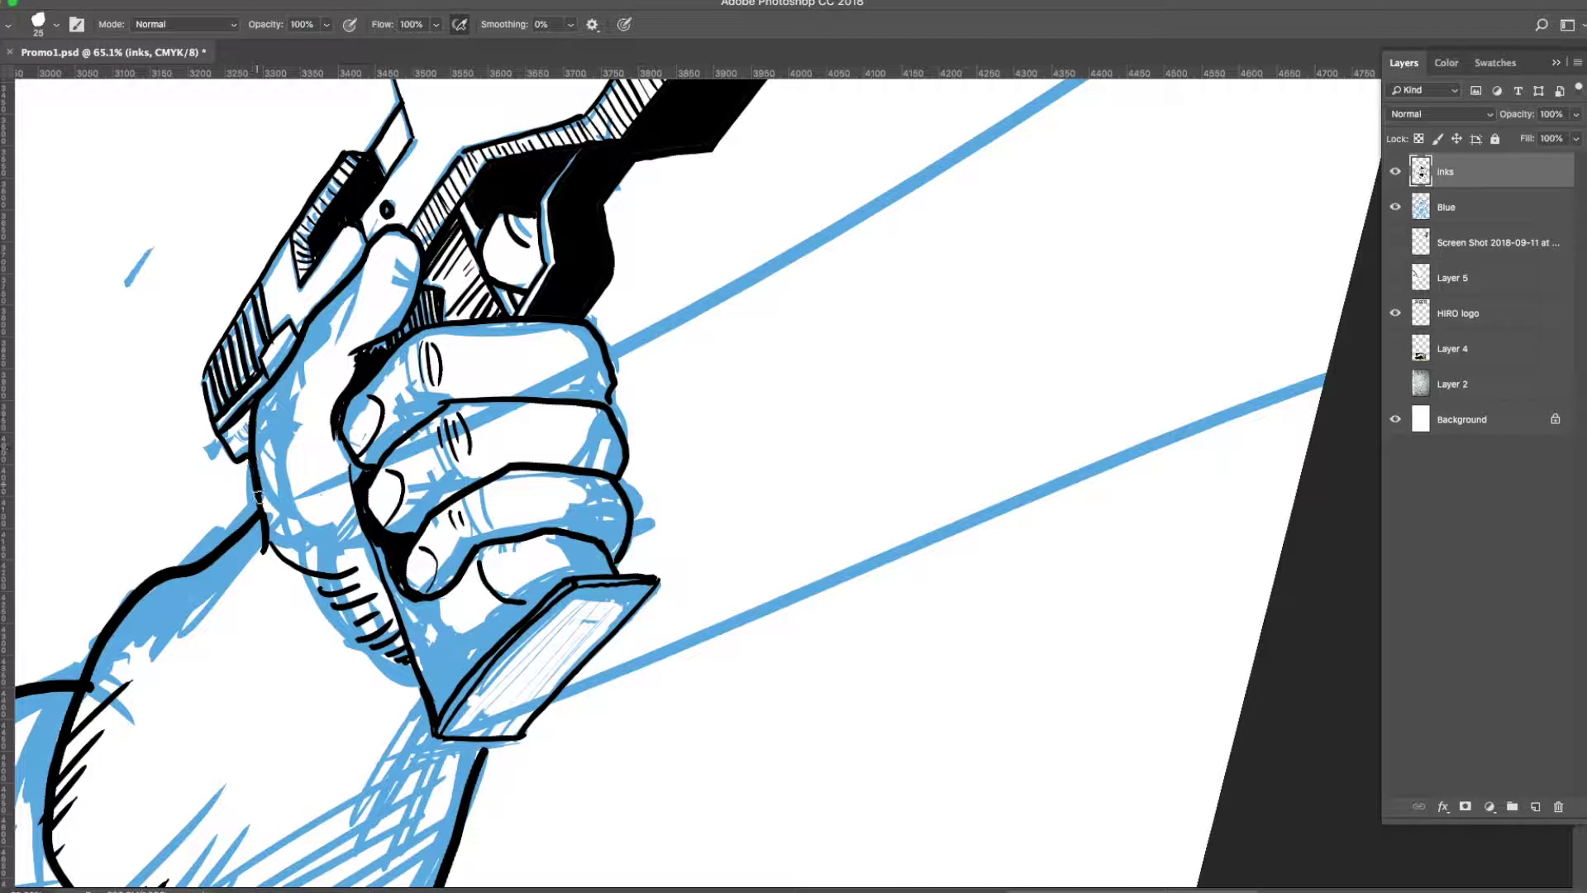
pyautogui.scroll(-3, 463, 603)
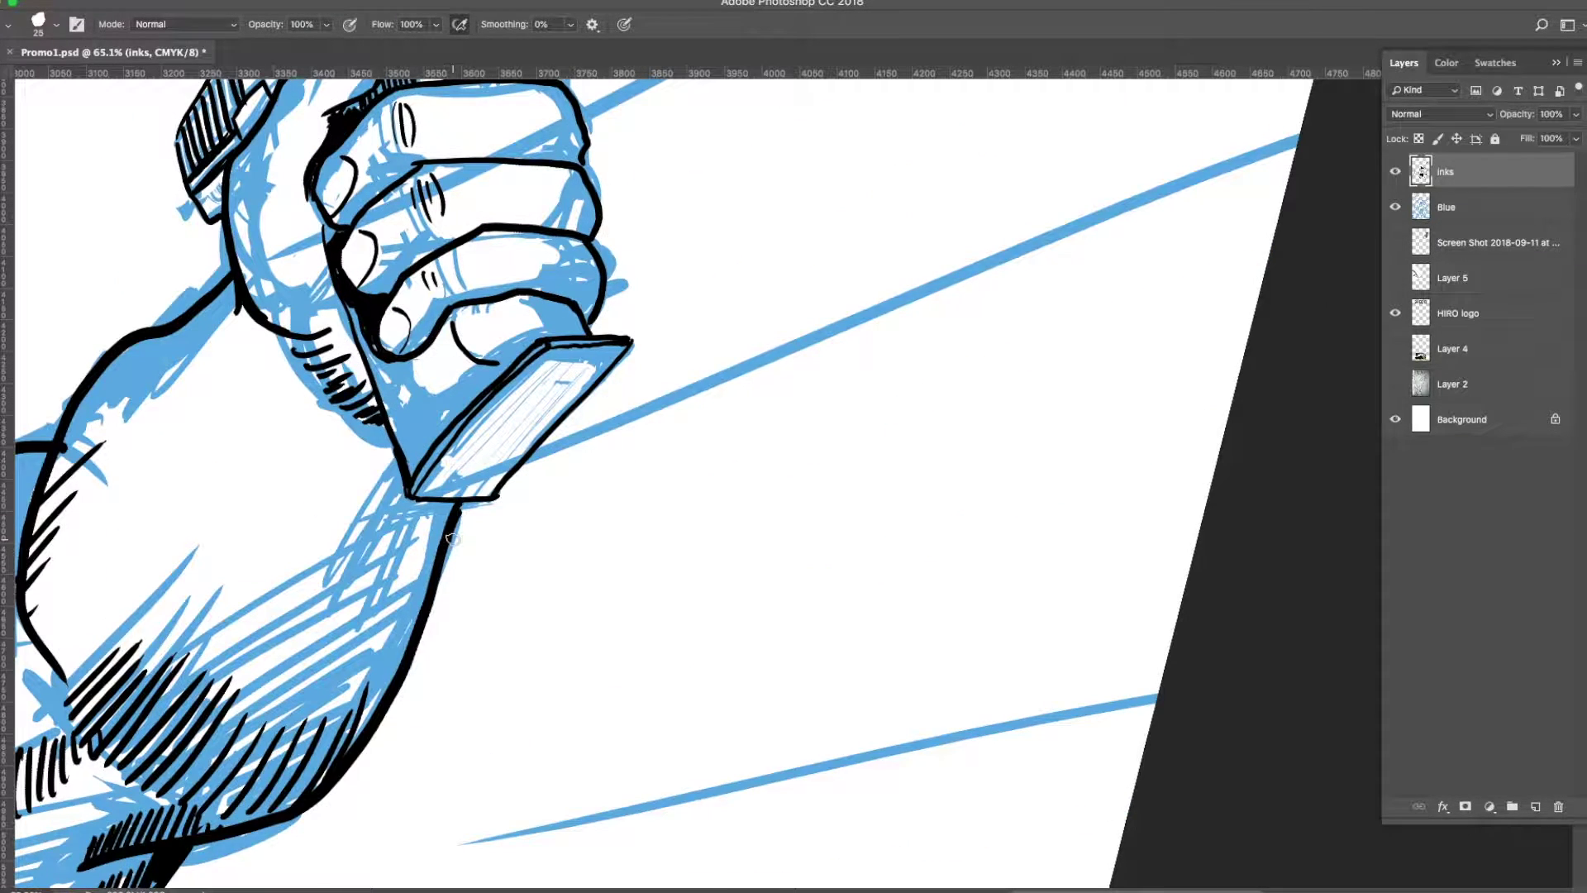
pyautogui.scroll(1, 452, 538)
pyautogui.moveTo(375, 313); pyautogui.dragTo(487, 247)
pyautogui.hotkey('ctrl', 'z')
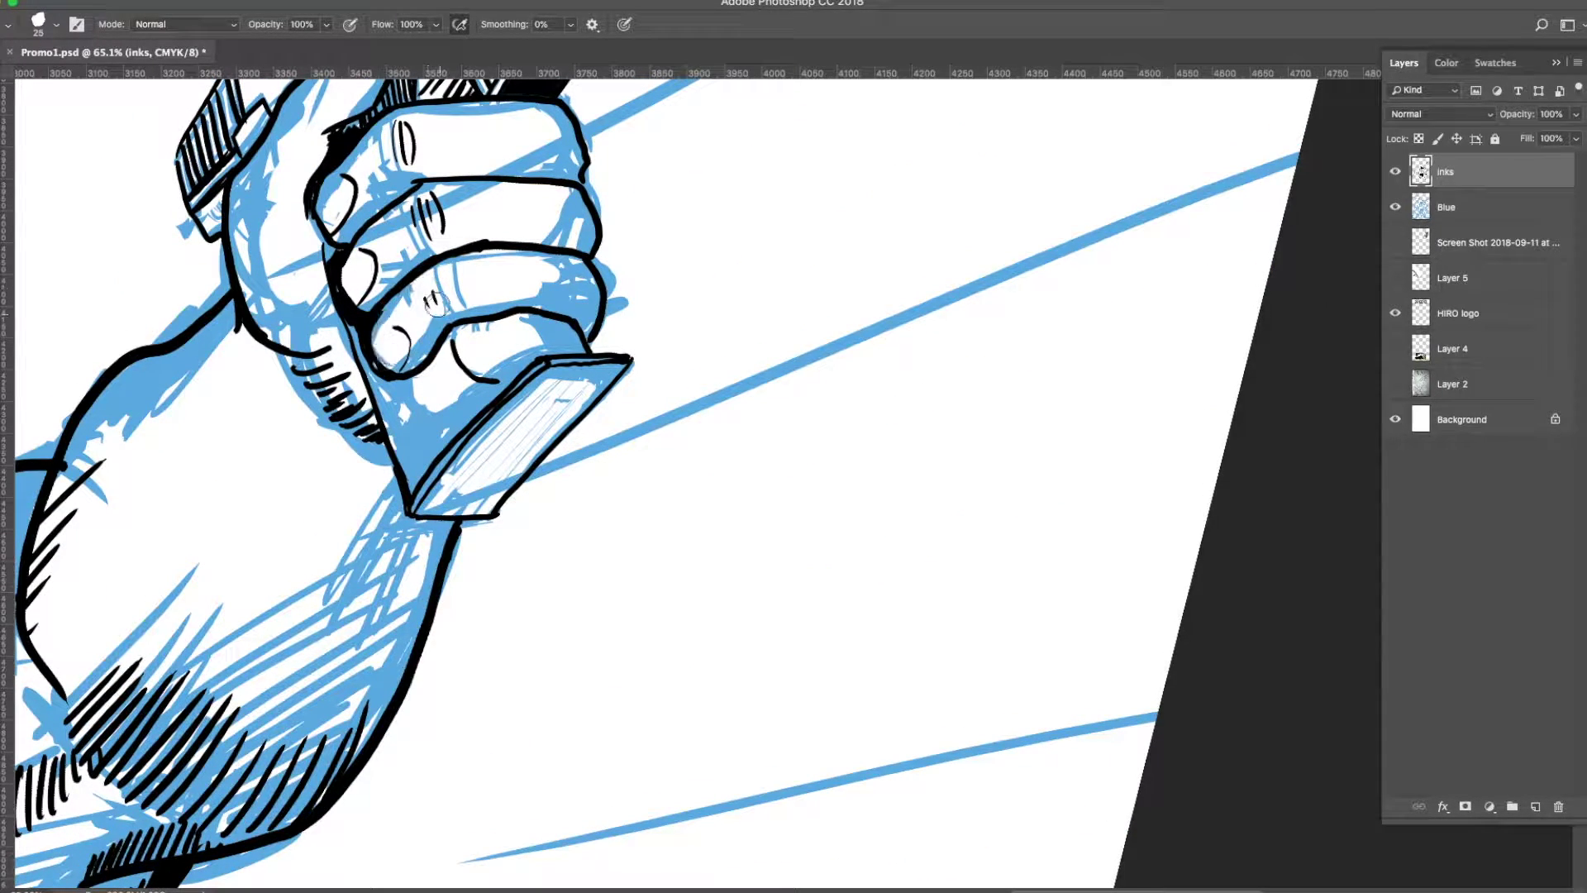
pyautogui.moveTo(385, 343)
pyautogui.mouseDown()
pyautogui.moveTo(536, 316)
pyautogui.moveTo(387, 361)
pyautogui.mouseUp()
# Redraw the lower fingertip as a fuller oval, retry the knuckle line, and hatch the forearm.
pyautogui.hotkey('ctrl', 'z')
pyautogui.moveTo(327, 242)
pyautogui.mouseDown()
pyautogui.moveTo(333, 330)
pyautogui.moveTo(364, 386)
pyautogui.mouseUp()
pyautogui.moveTo(405, 300)
pyautogui.mouseDown()
pyautogui.moveTo(399, 357)
pyautogui.moveTo(363, 405)
pyautogui.mouseUp()
pyautogui.hotkey('ctrl', 'z')
pyautogui.moveTo(453, 328); pyautogui.dragTo(547, 309)
pyautogui.hotkey('ctrl', 'z')
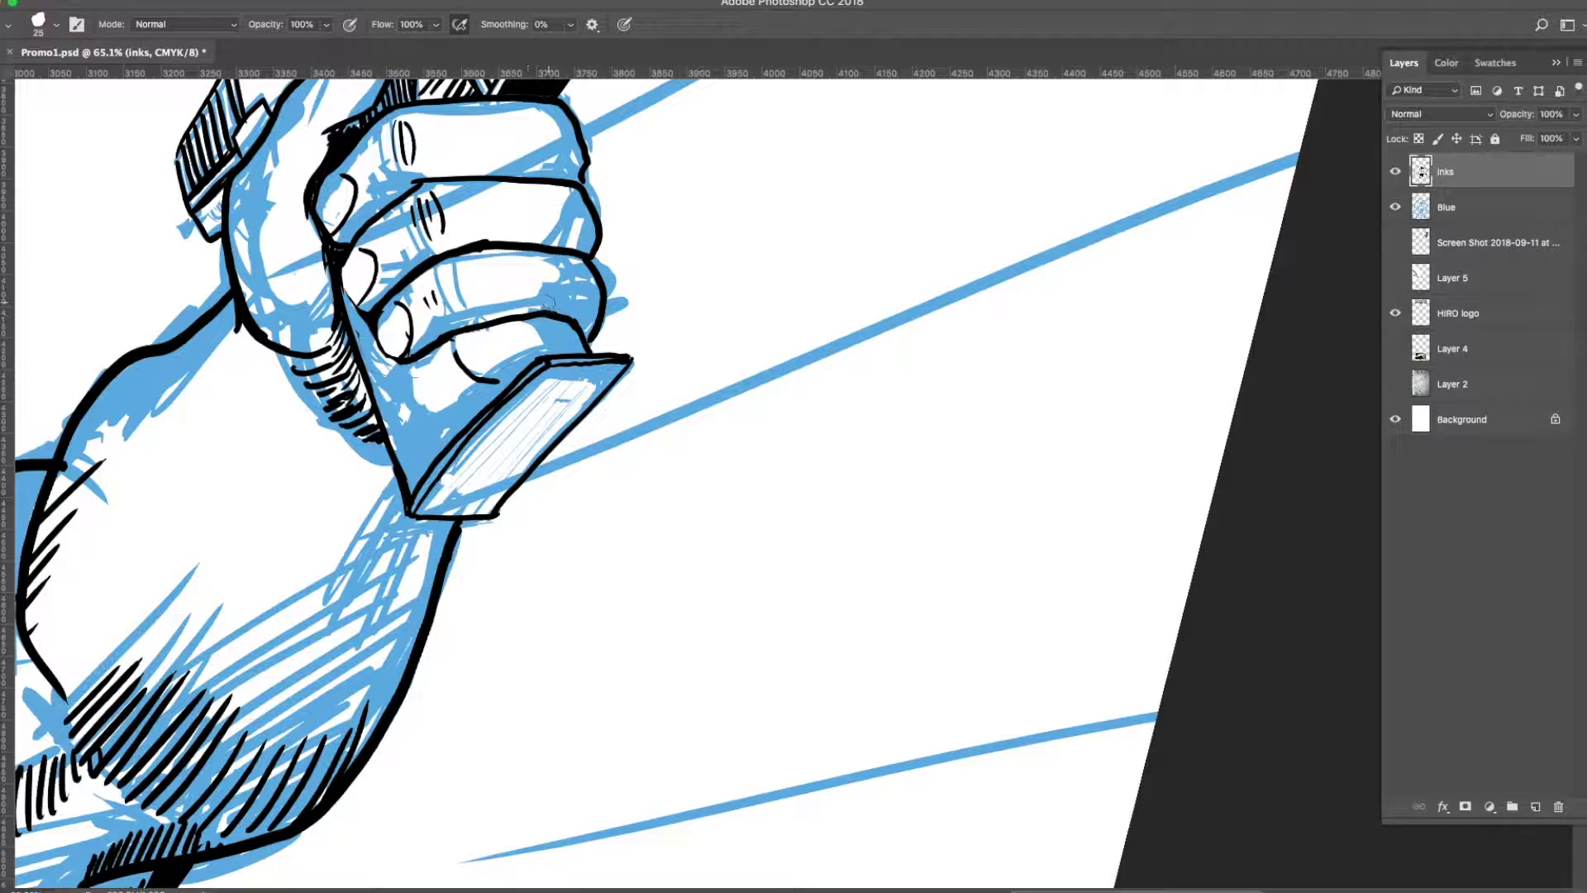
pyautogui.hotkey('ctrl', '-')
pyautogui.hotkey('ctrl', '-')
pyautogui.moveTo(418, 479); pyautogui.dragTo(442, 405)
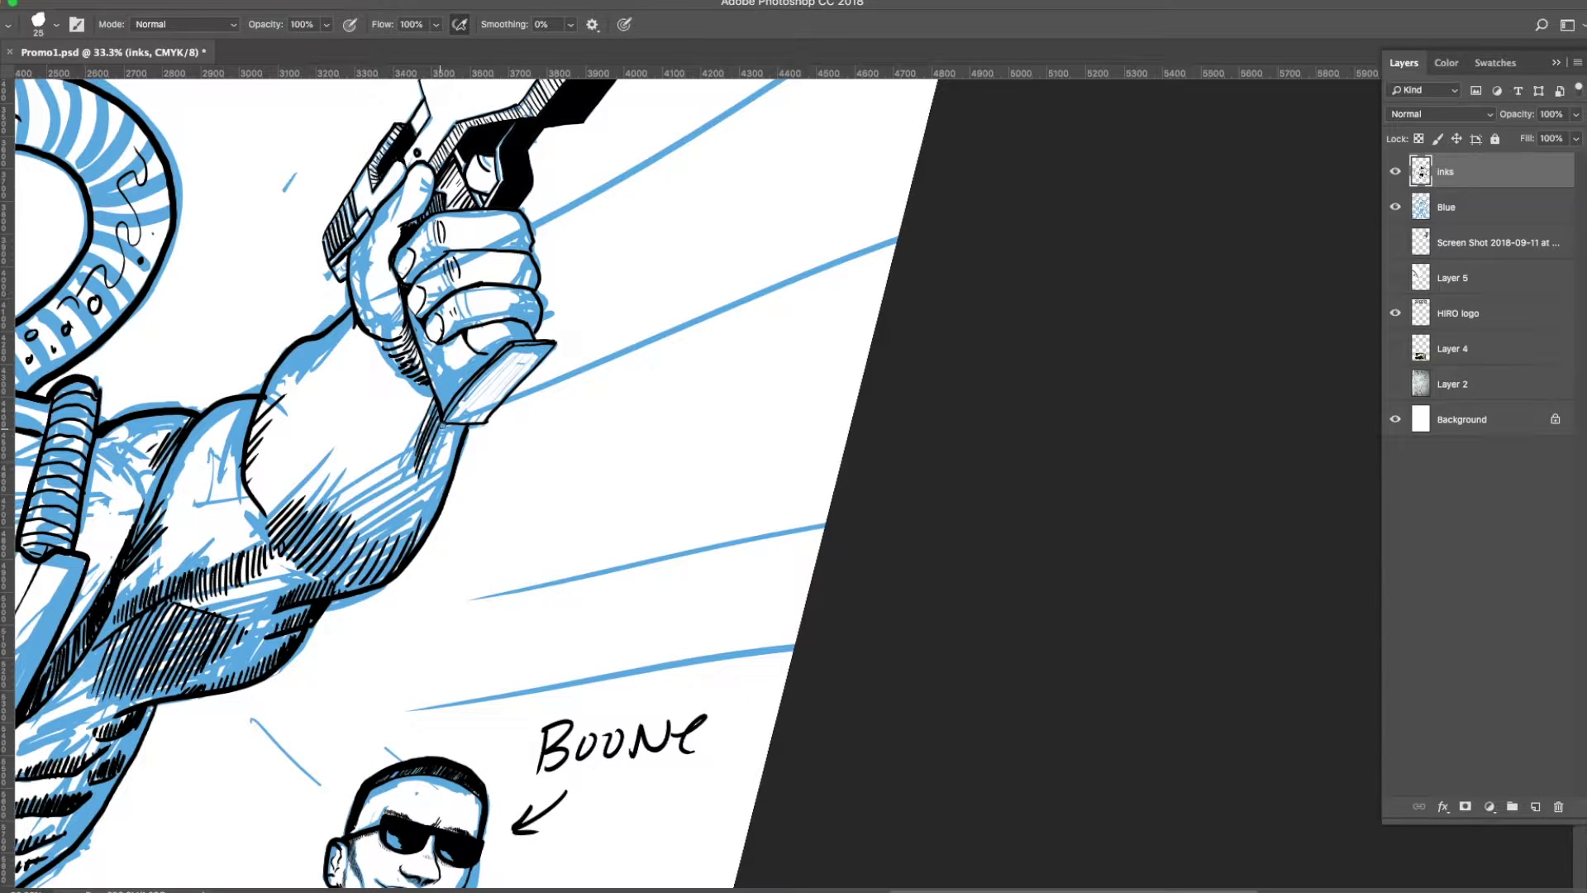
# Cross-hatch the forearm, upper arm, bicep and shoulder in black ink.
pyautogui.moveTo(438, 525); pyautogui.dragTo(463, 421)
pyautogui.moveTo(79, 707); pyautogui.dragTo(414, 463)
pyautogui.moveTo(347, 570); pyautogui.dragTo(429, 500)
pyautogui.moveTo(298, 529); pyautogui.dragTo(356, 446)
pyautogui.moveTo(248, 512); pyautogui.dragTo(297, 422)
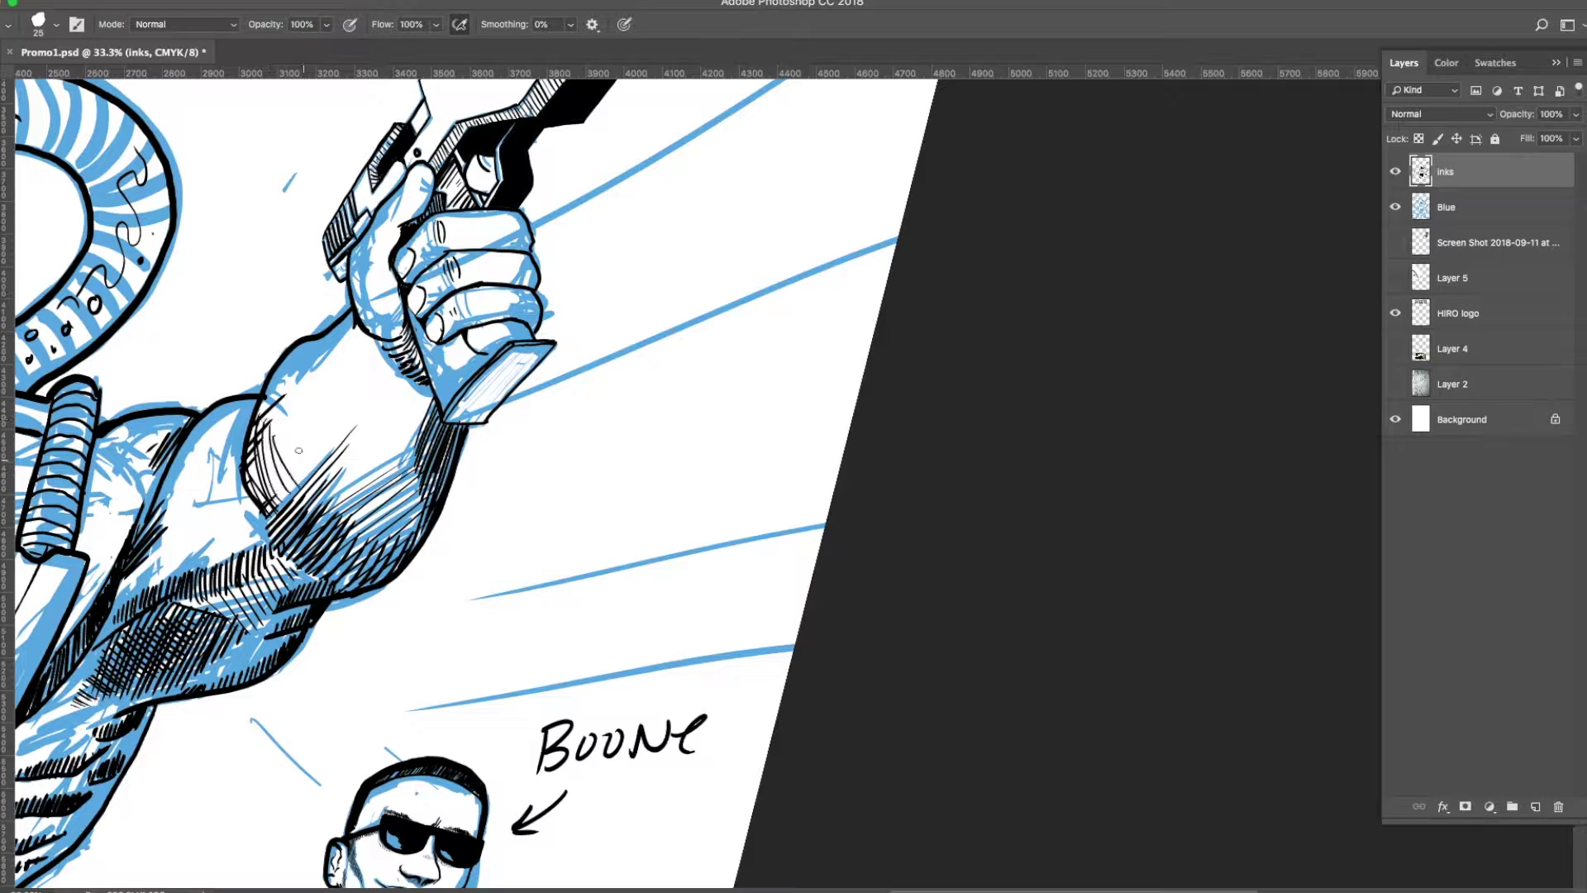
pyautogui.moveTo(124, 591); pyautogui.dragTo(169, 463)
pyautogui.moveTo(186, 554); pyautogui.dragTo(224, 517)
# Hatch the chest and the other arm's forearm.
pyautogui.moveTo(121, 489); pyautogui.dragTo(362, 393)
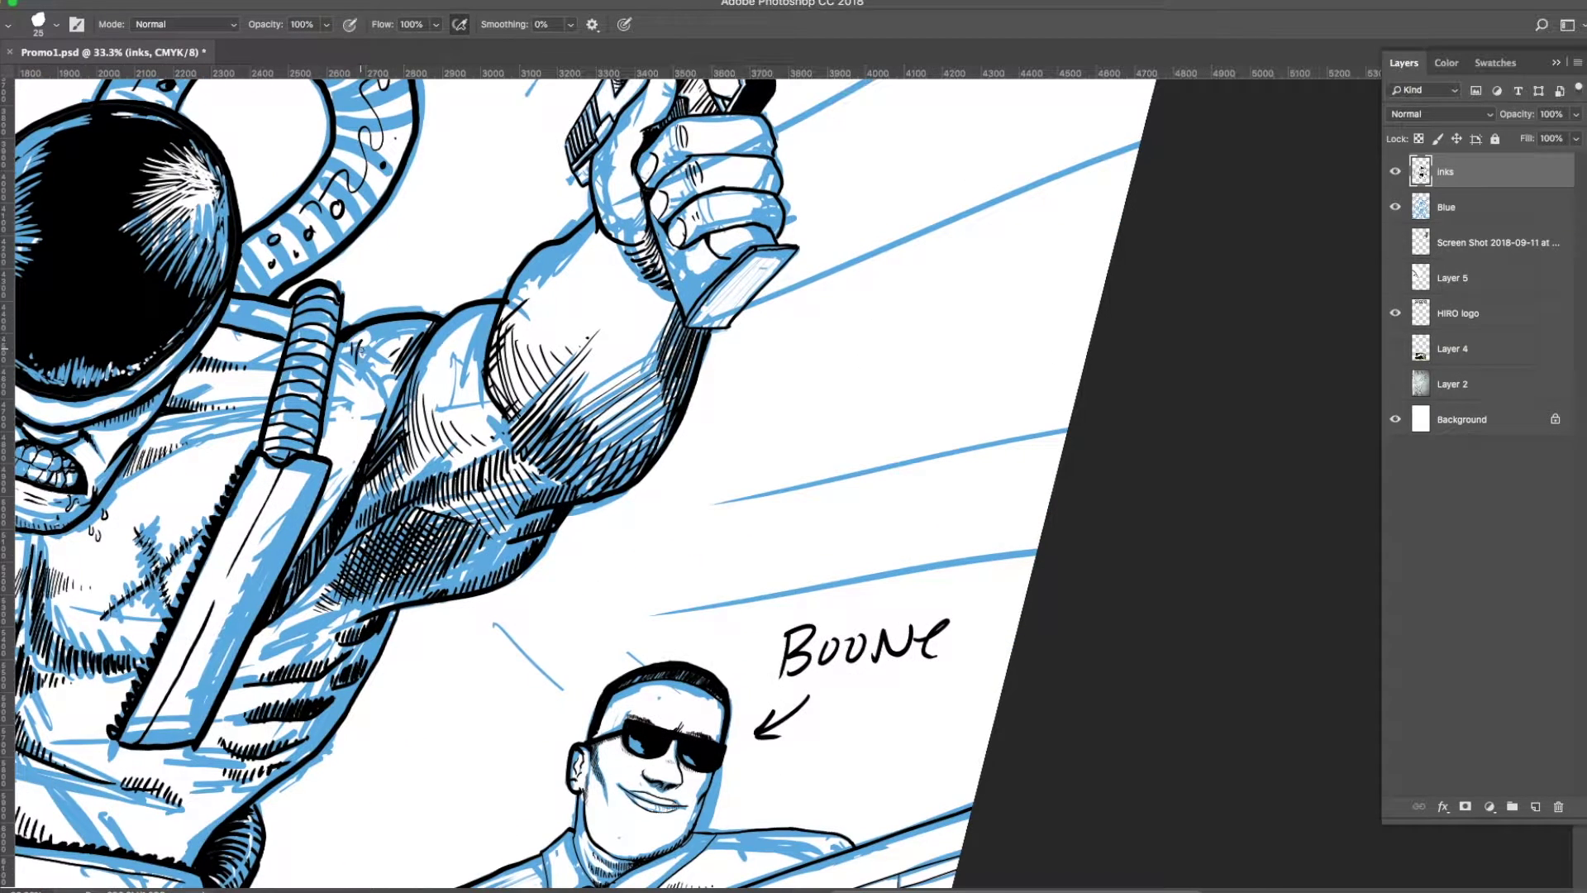
pyautogui.moveTo(263, 368); pyautogui.dragTo(585, 286)
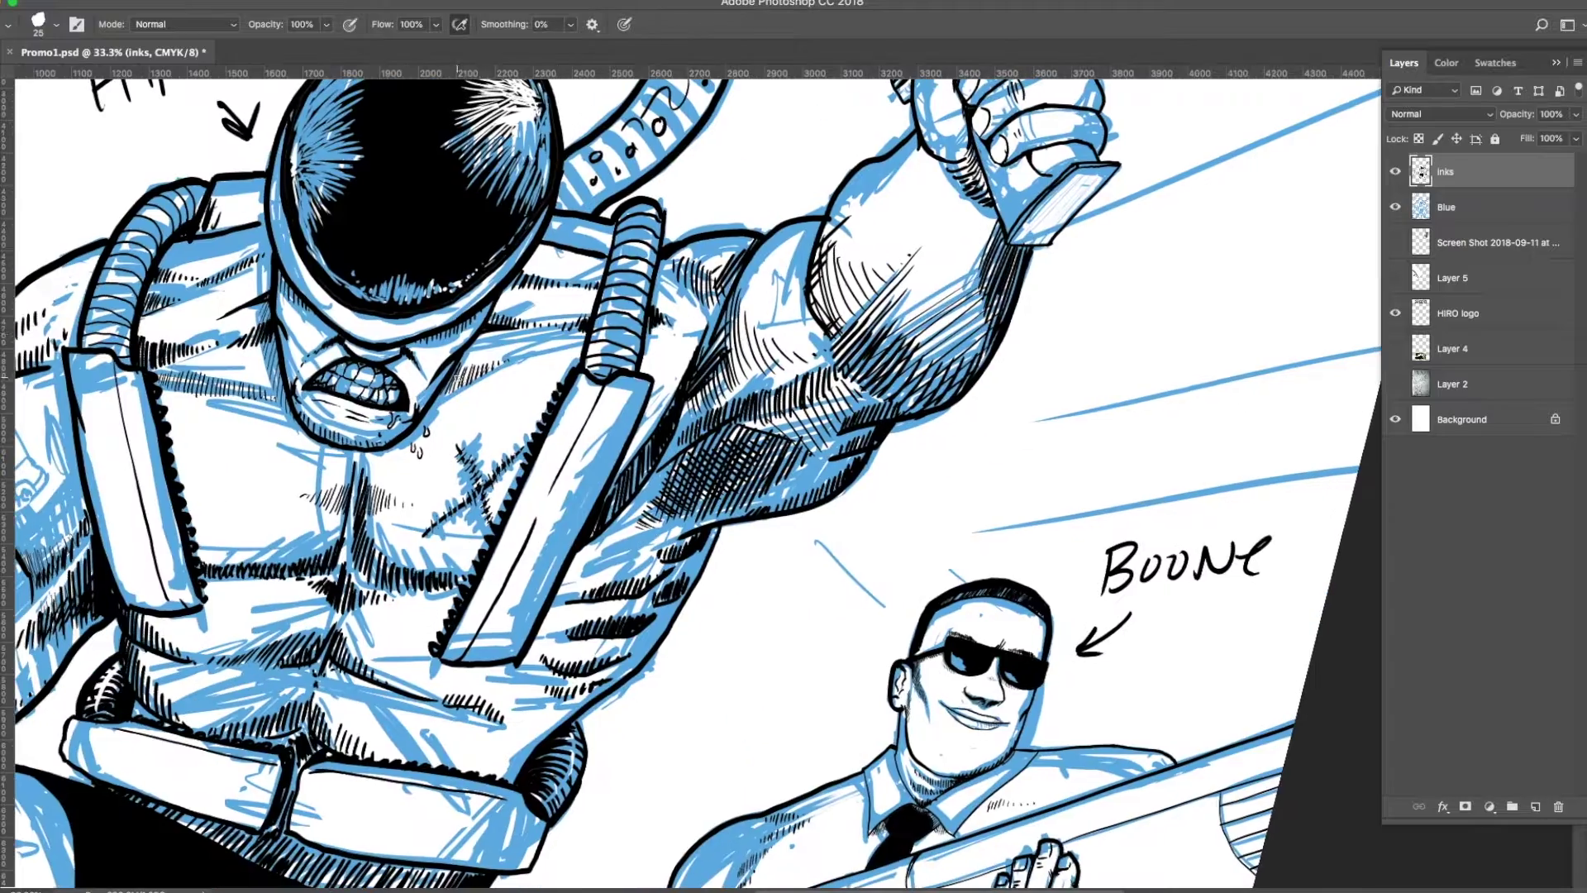
pyautogui.moveTo(232, 405); pyautogui.dragTo(282, 384)
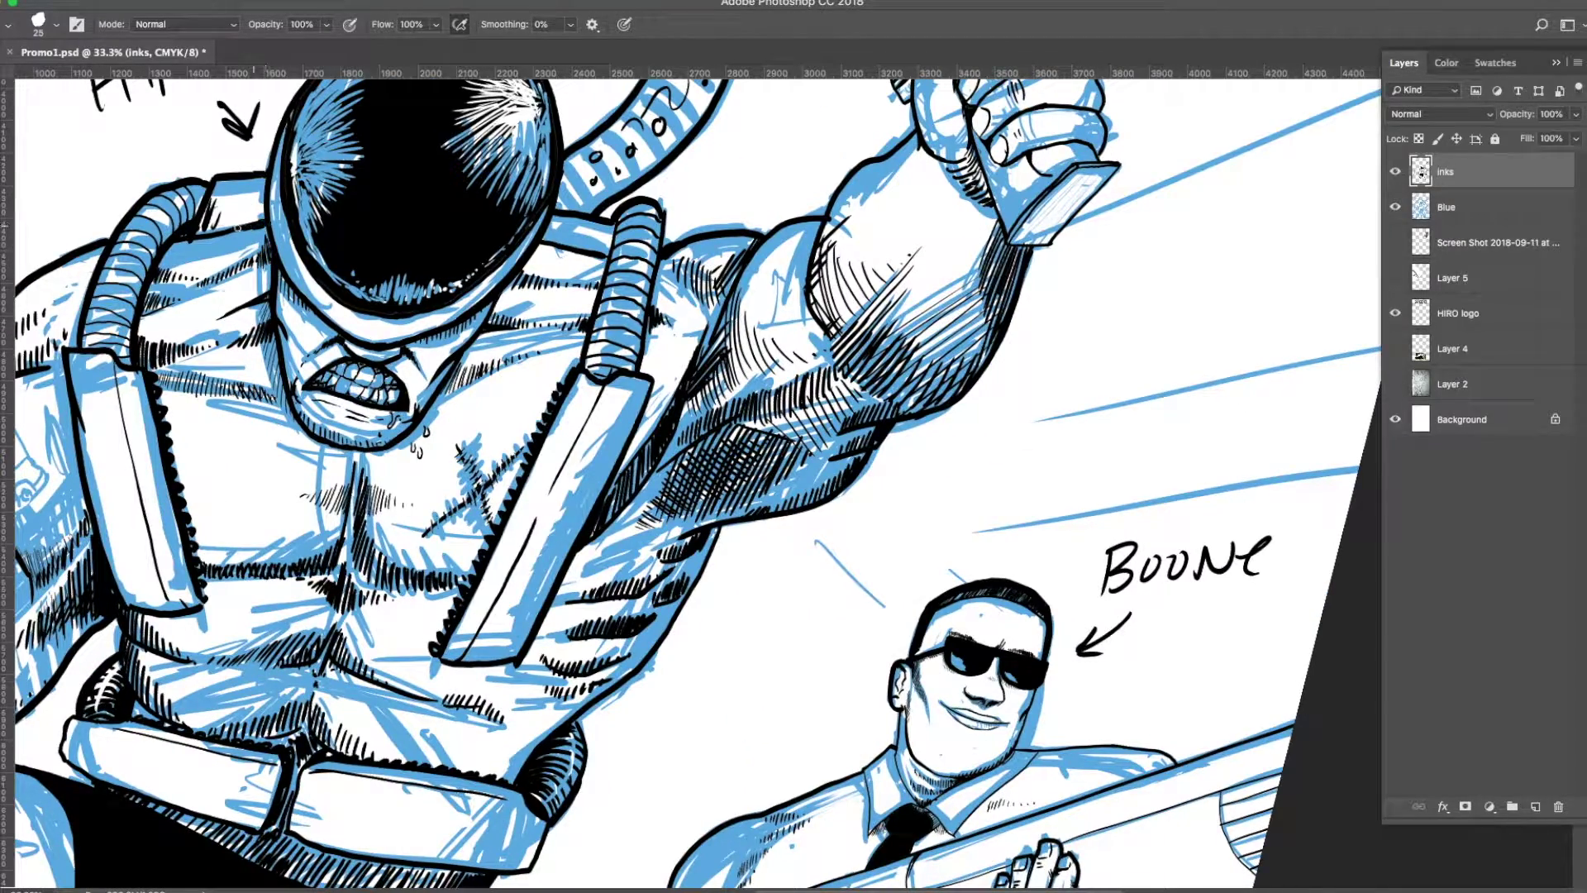
pyautogui.moveTo(499, 478); pyautogui.dragTo(1028, 420)
pyautogui.moveTo(442, 597)
pyautogui.mouseDown()
pyautogui.moveTo(480, 550)
pyautogui.moveTo(491, 565)
pyautogui.mouseUp()
pyautogui.moveTo(496, 611); pyautogui.dragTo(508, 570)
pyautogui.moveTo(525, 610); pyautogui.dragTo(538, 585)
# Outline the other fist's fingers, top knuckles and lower-left knuckle.
pyautogui.moveTo(302, 324); pyautogui.dragTo(318, 289)
pyautogui.moveTo(278, 338)
pyautogui.mouseDown()
pyautogui.moveTo(289, 269)
pyautogui.moveTo(232, 241)
pyautogui.mouseUp()
pyautogui.moveTo(213, 294)
pyautogui.mouseDown()
pyautogui.moveTo(234, 263)
pyautogui.moveTo(265, 365)
pyautogui.moveTo(329, 311)
pyautogui.mouseUp()
pyautogui.moveTo(220, 278); pyautogui.dragTo(257, 299)
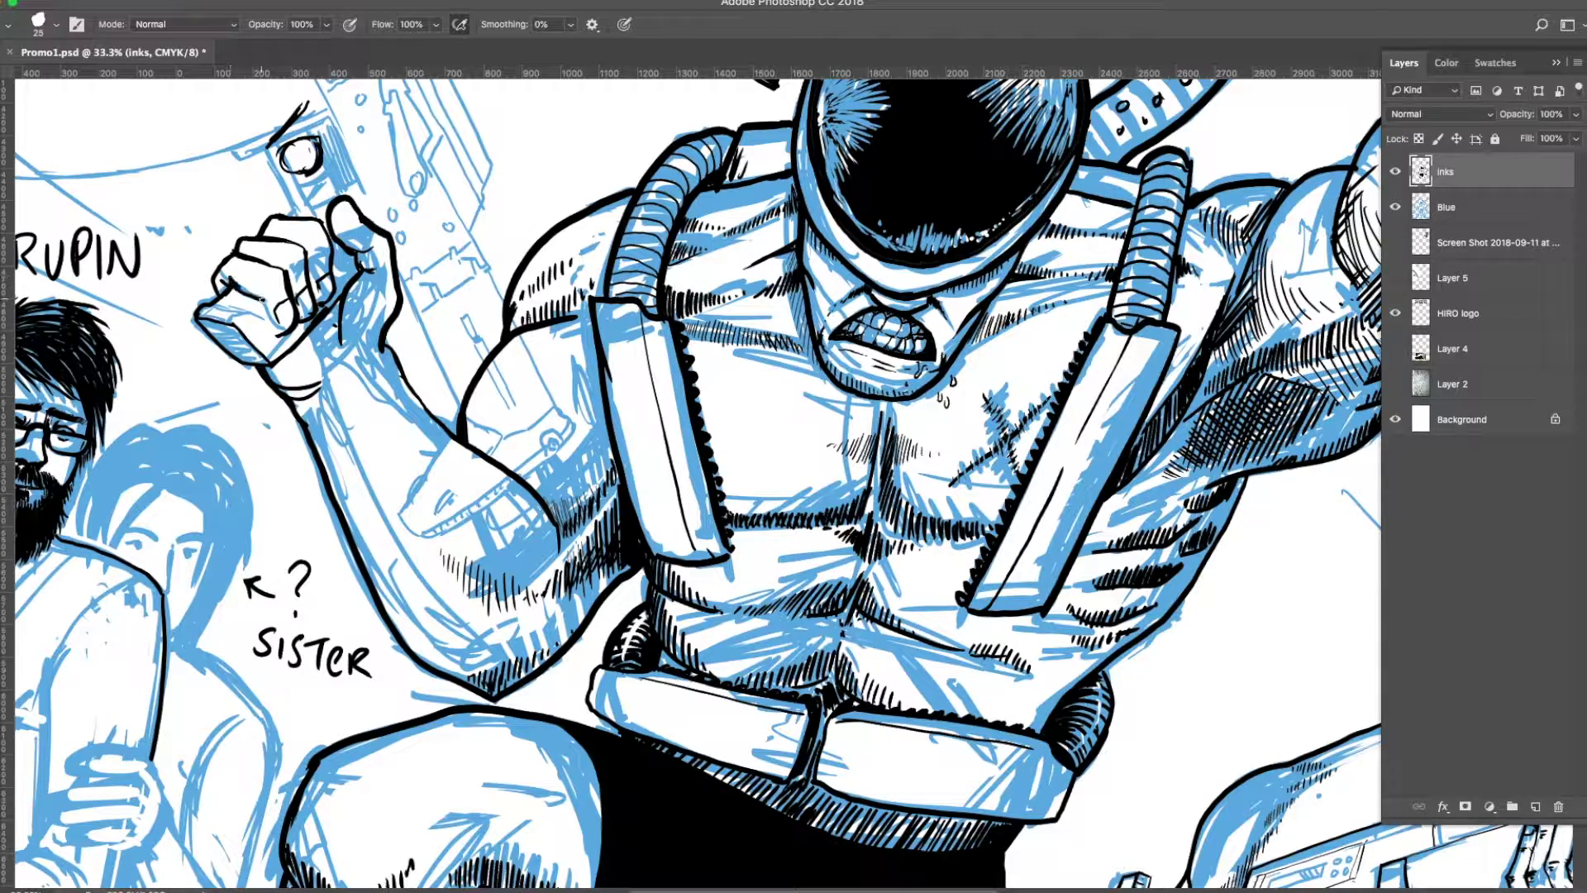
# Ink the trigger guard's top edge and outline the forearm and gun's lower body.
pyautogui.moveTo(438, 332); pyautogui.dragTo(591, 605)
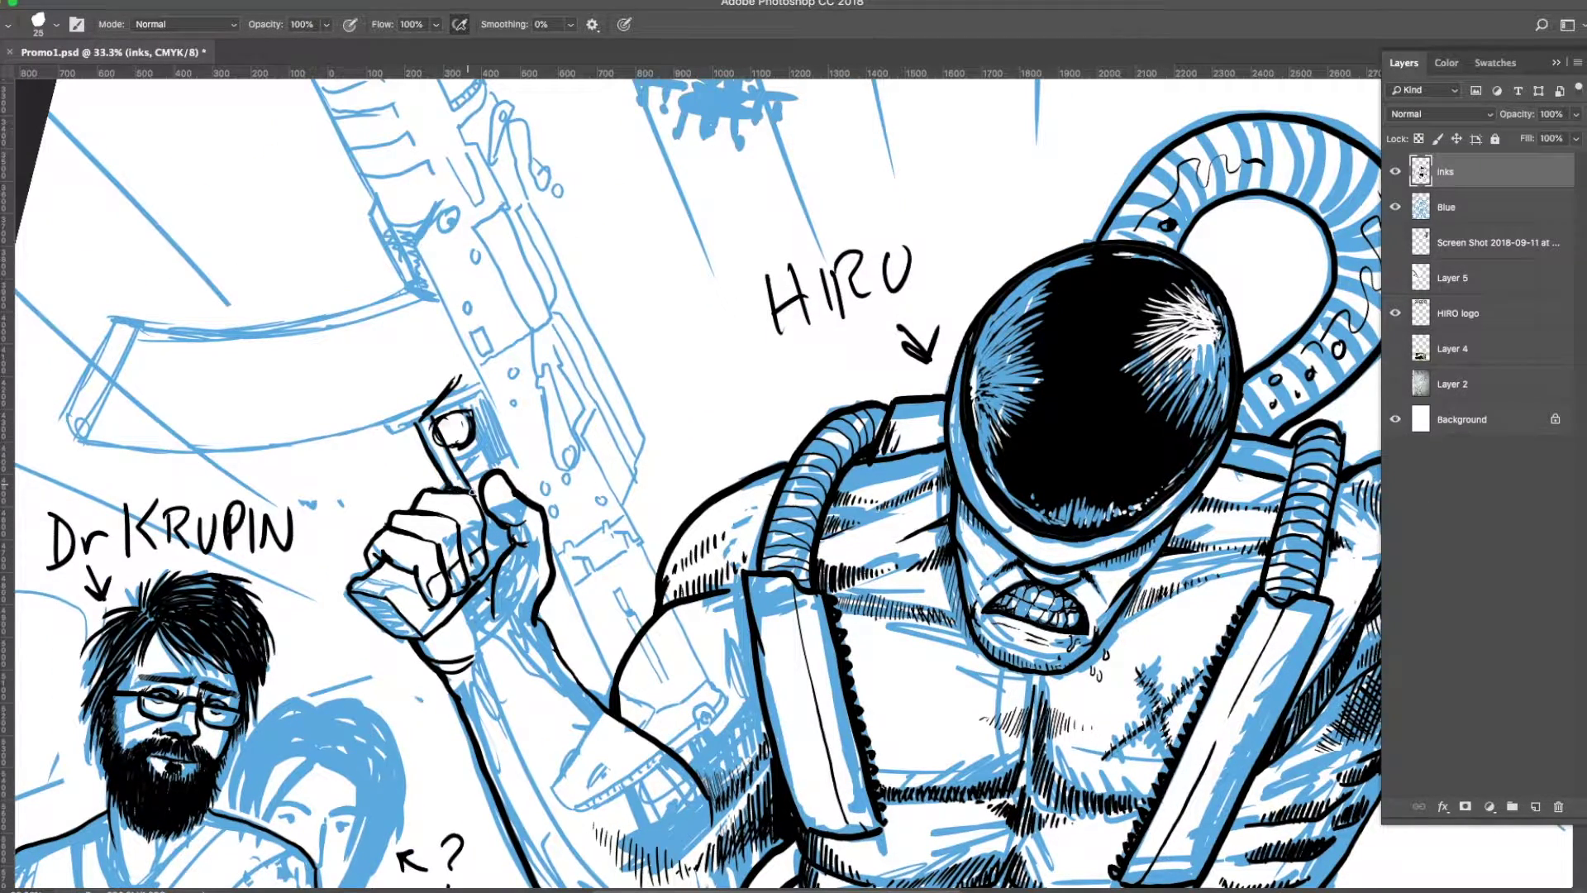
pyautogui.hotkey('ctrl', 'z')
pyautogui.moveTo(484, 405); pyautogui.dragTo(504, 435)
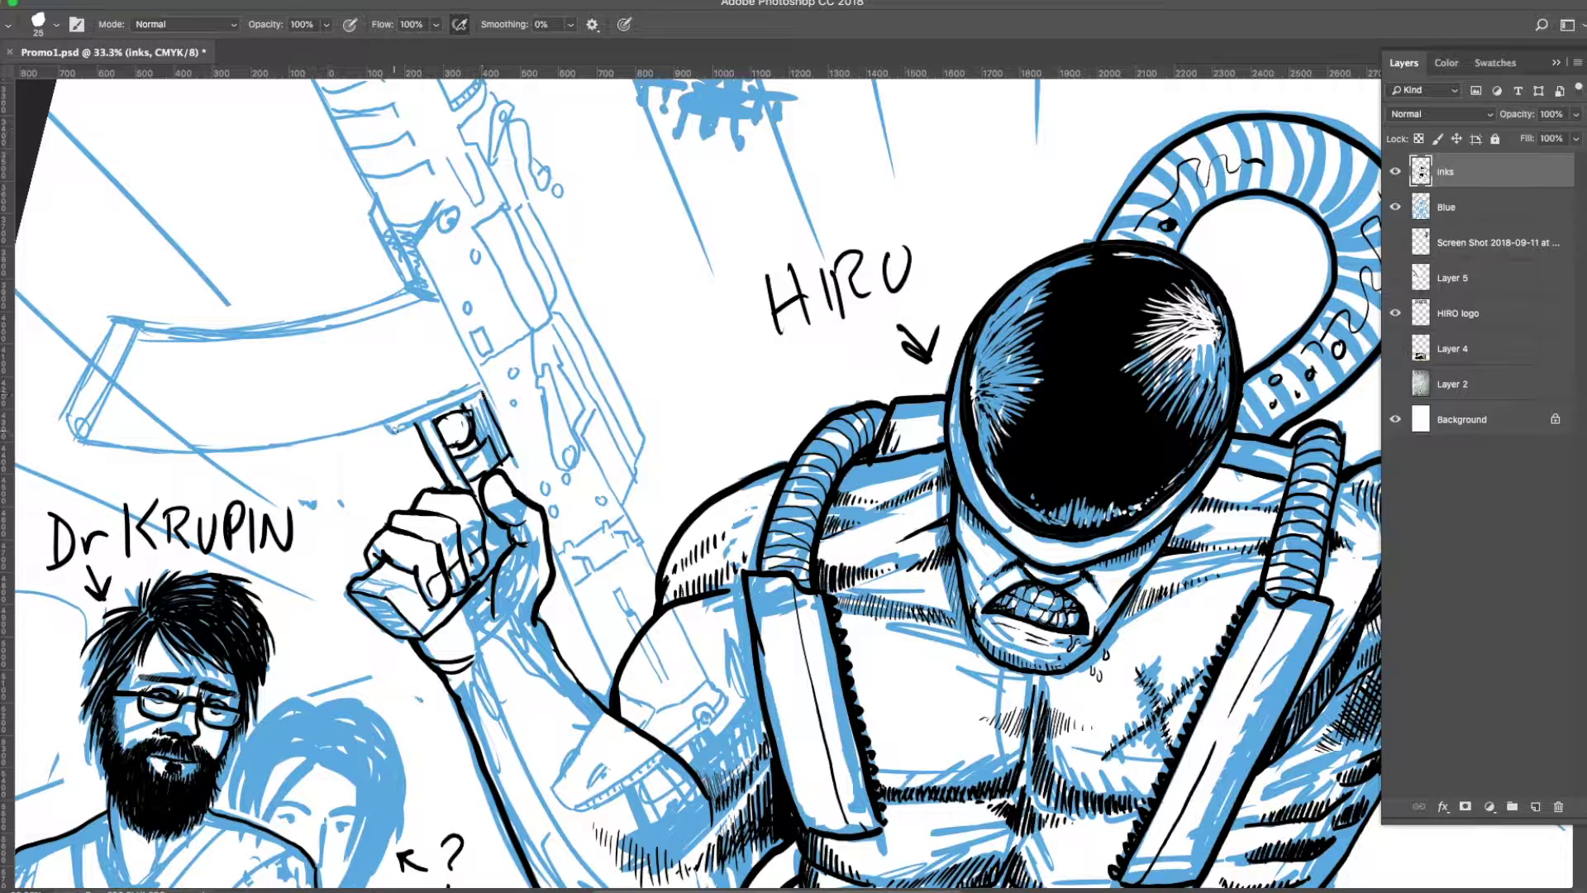
pyautogui.moveTo(390, 430); pyautogui.dragTo(485, 394)
pyautogui.moveTo(579, 606)
pyautogui.mouseDown()
pyautogui.moveTo(583, 742)
pyautogui.moveTo(556, 785)
pyautogui.moveTo(709, 726)
pyautogui.moveTo(574, 806)
pyautogui.mouseUp()
pyautogui.moveTo(726, 695); pyautogui.dragTo(703, 720)
pyautogui.moveTo(638, 546); pyautogui.dragTo(717, 687)
pyautogui.moveTo(653, 628)
pyautogui.mouseDown()
pyautogui.moveTo(613, 696)
pyautogui.moveTo(669, 751)
pyautogui.mouseUp()
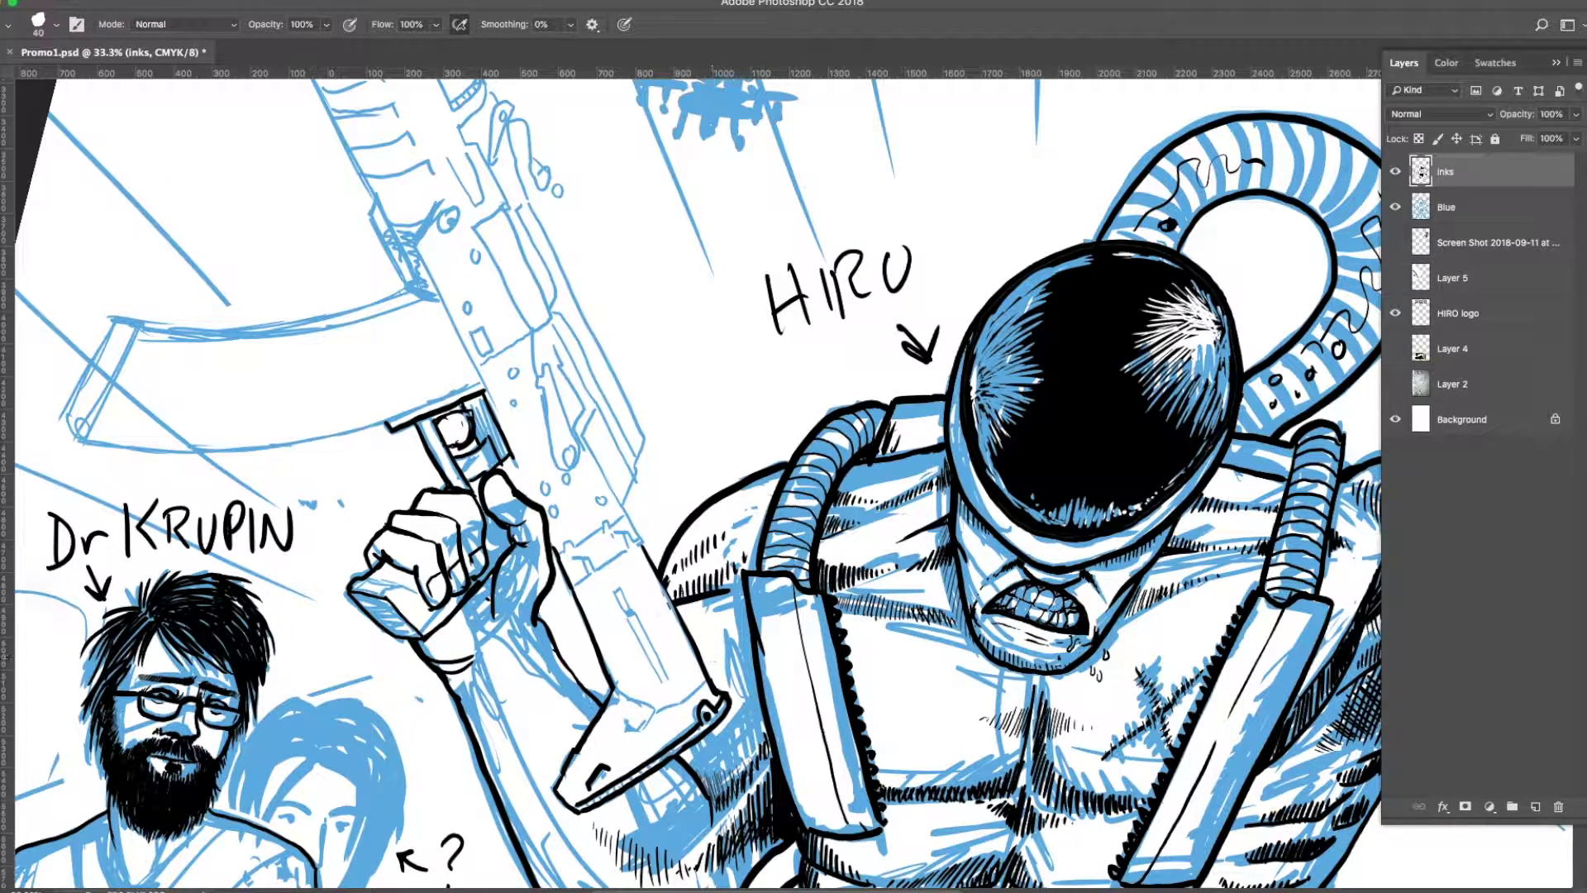
# Ink a narrow slot, a jagged notch and the right edge of the gun body.
pyautogui.press('F7')
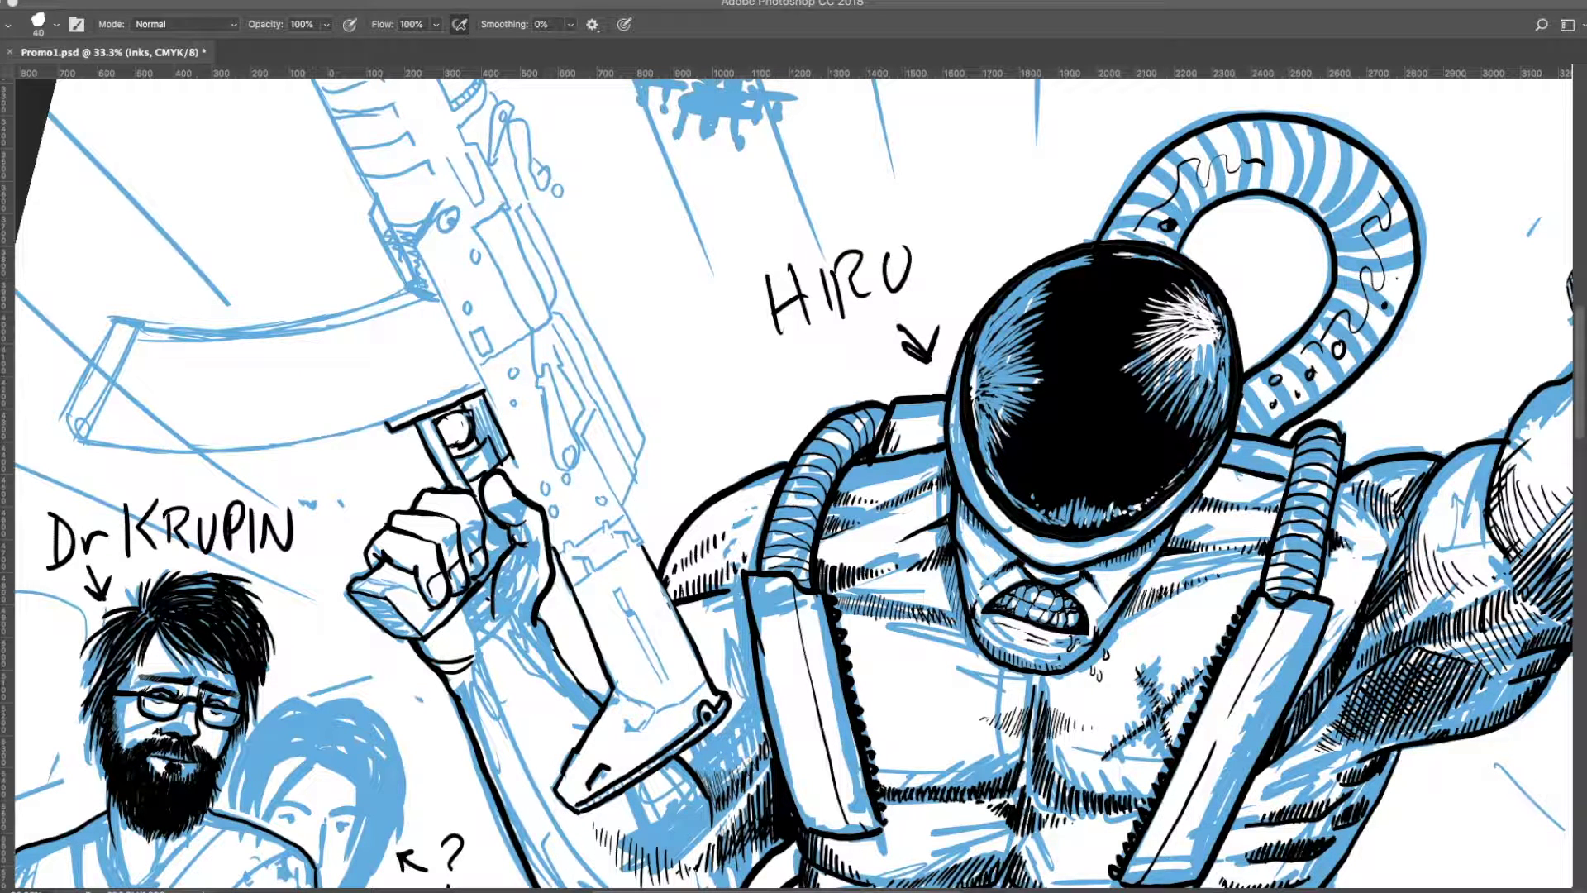
pyautogui.press('F7')
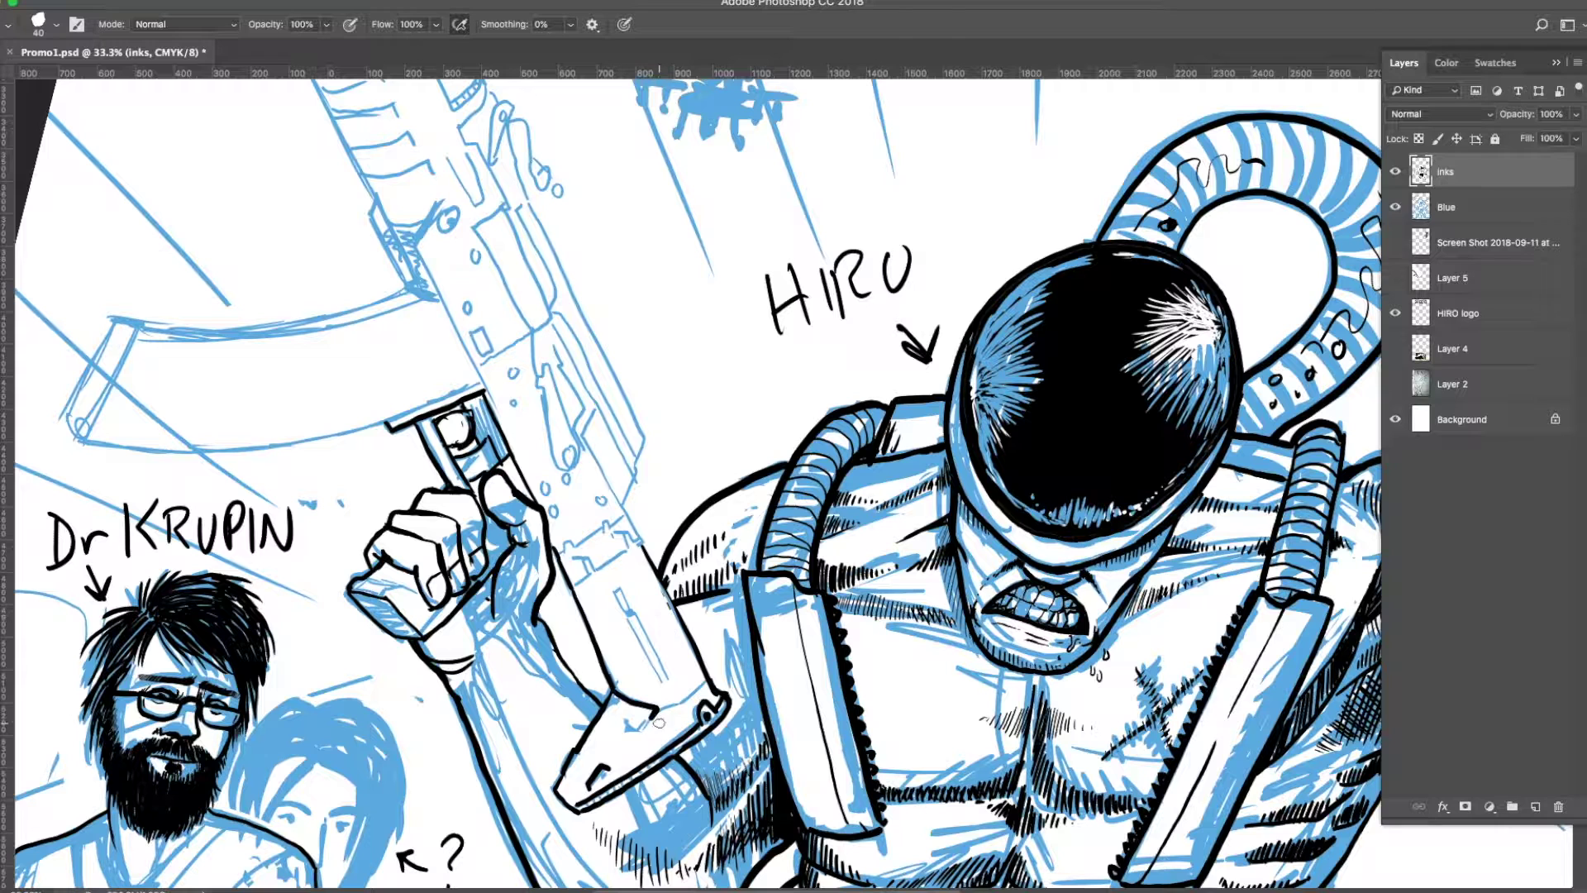
pyautogui.moveTo(620, 592); pyautogui.dragTo(668, 680)
pyautogui.moveTo(604, 567)
pyautogui.mouseDown()
pyautogui.moveTo(638, 529)
pyautogui.moveTo(576, 541)
pyautogui.mouseUp()
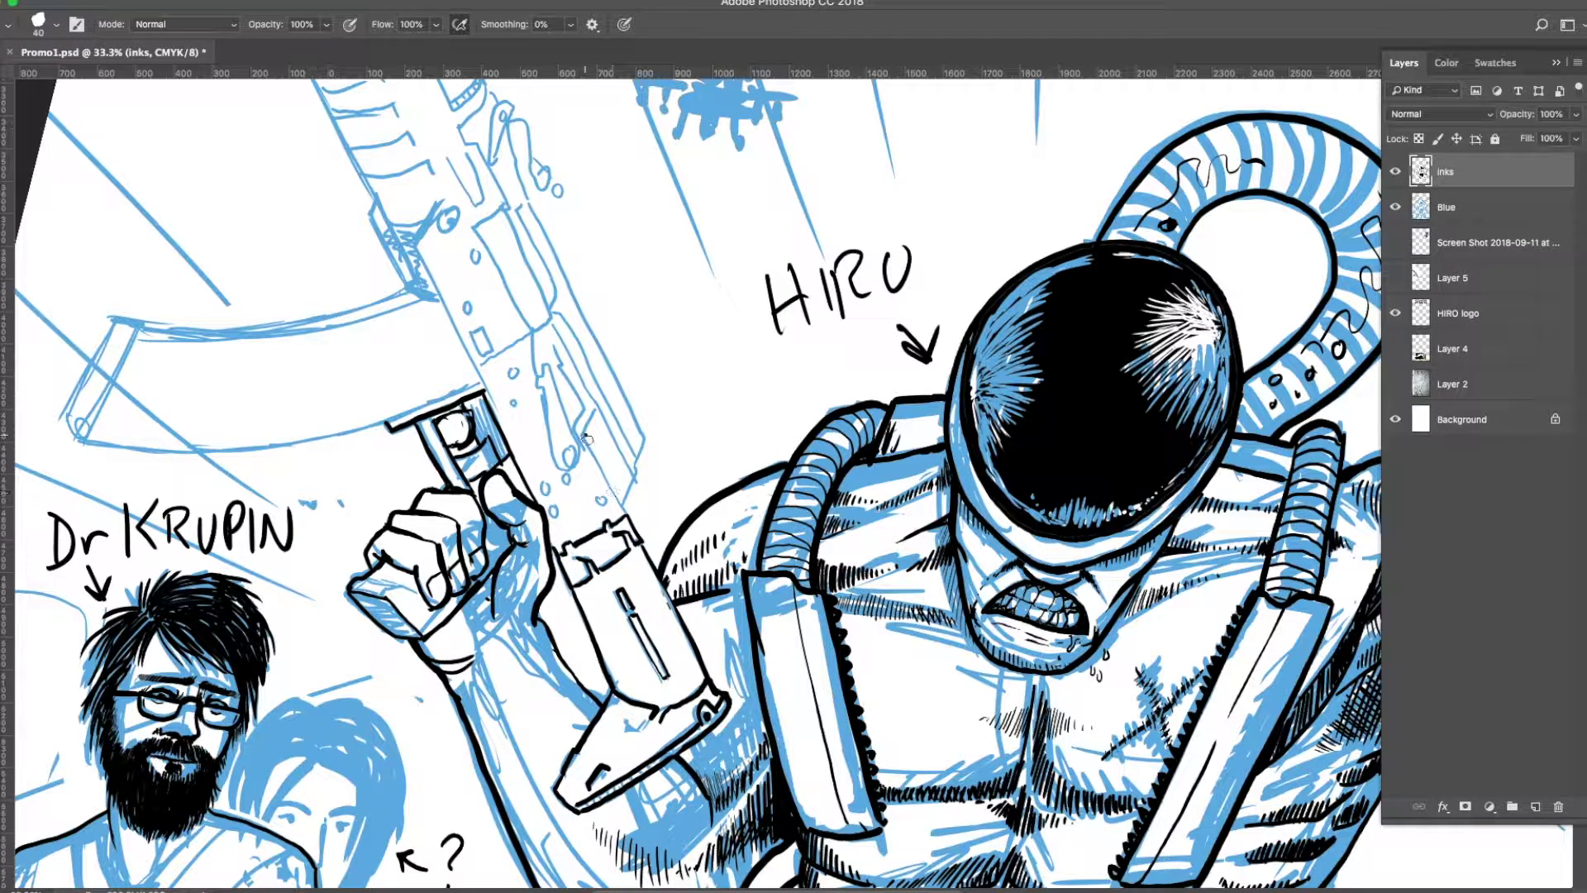
pyautogui.moveTo(586, 433); pyautogui.dragTo(645, 539)
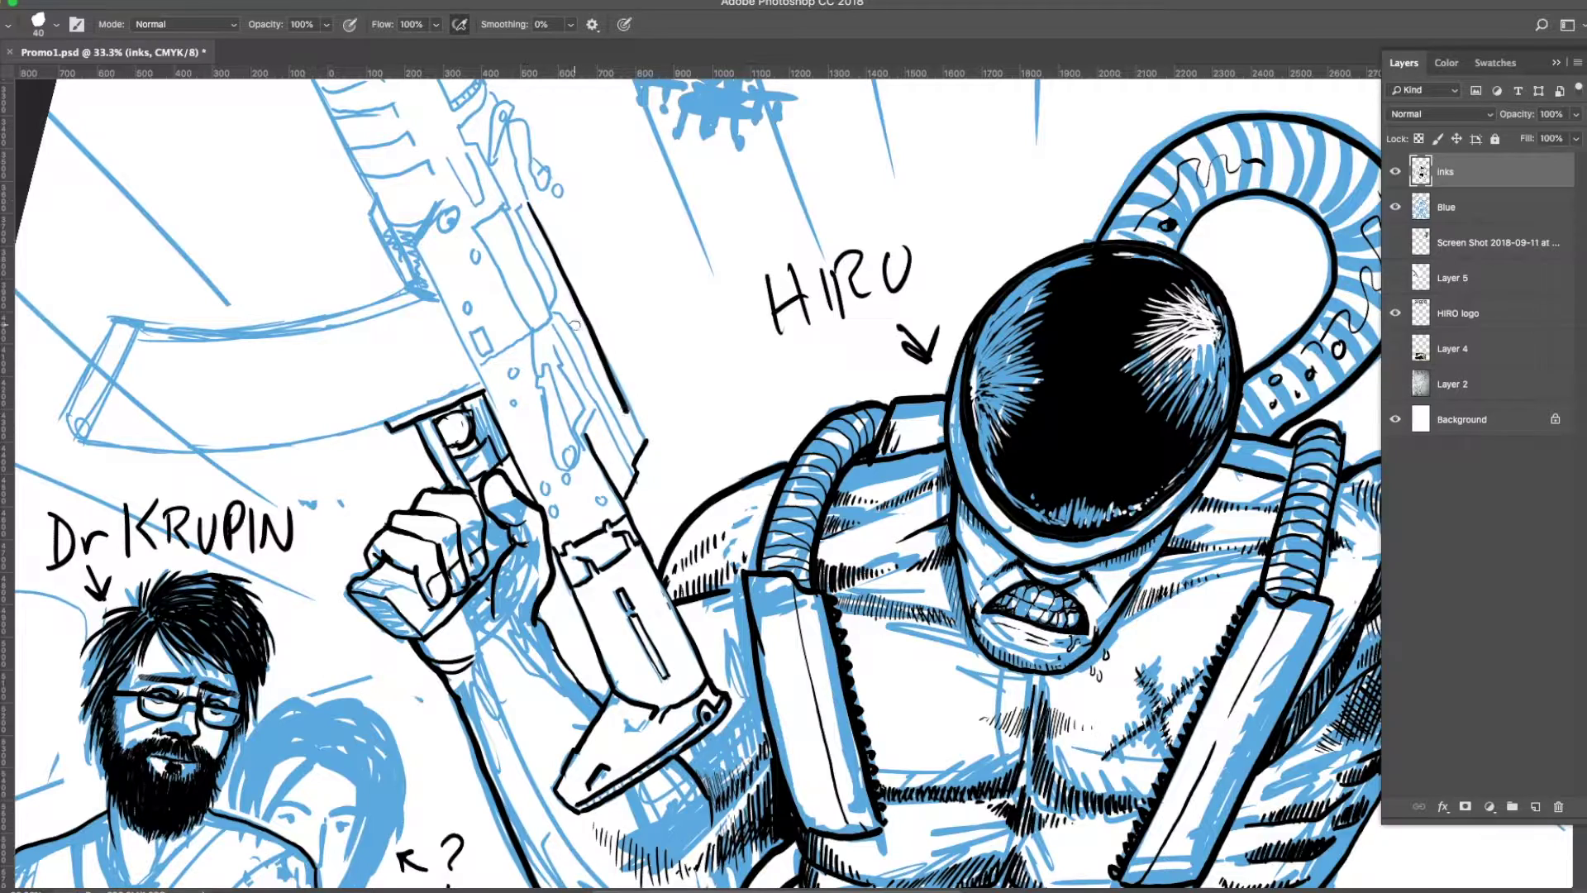
# Zoom out, hide the Screen Shot layer and show the grey rifle reference on Layer 5.
pyautogui.hotkey('ctrl', '-')
pyautogui.scroll(5, 516, 325)
pyautogui.click(1396, 243)
pyautogui.click(1397, 278)
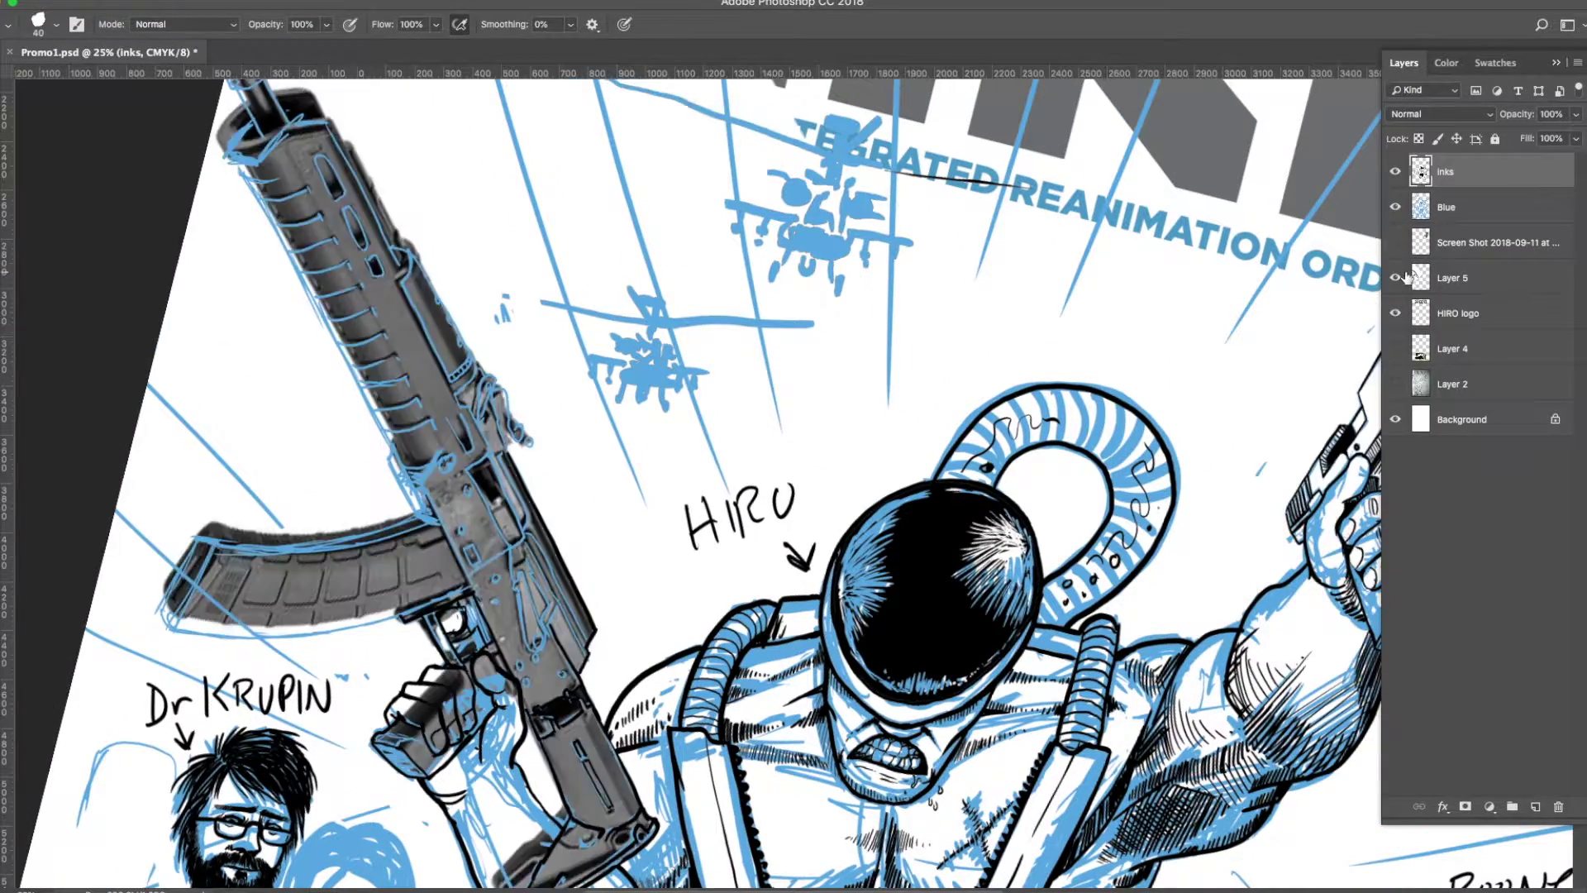
# Ink the rifle's trigger area and the lines along its body and right side.
pyautogui.moveTo(502, 429); pyautogui.dragTo(534, 446)
pyautogui.moveTo(492, 389)
pyautogui.mouseDown()
pyautogui.moveTo(494, 417)
pyautogui.moveTo(489, 377)
pyautogui.mouseUp()
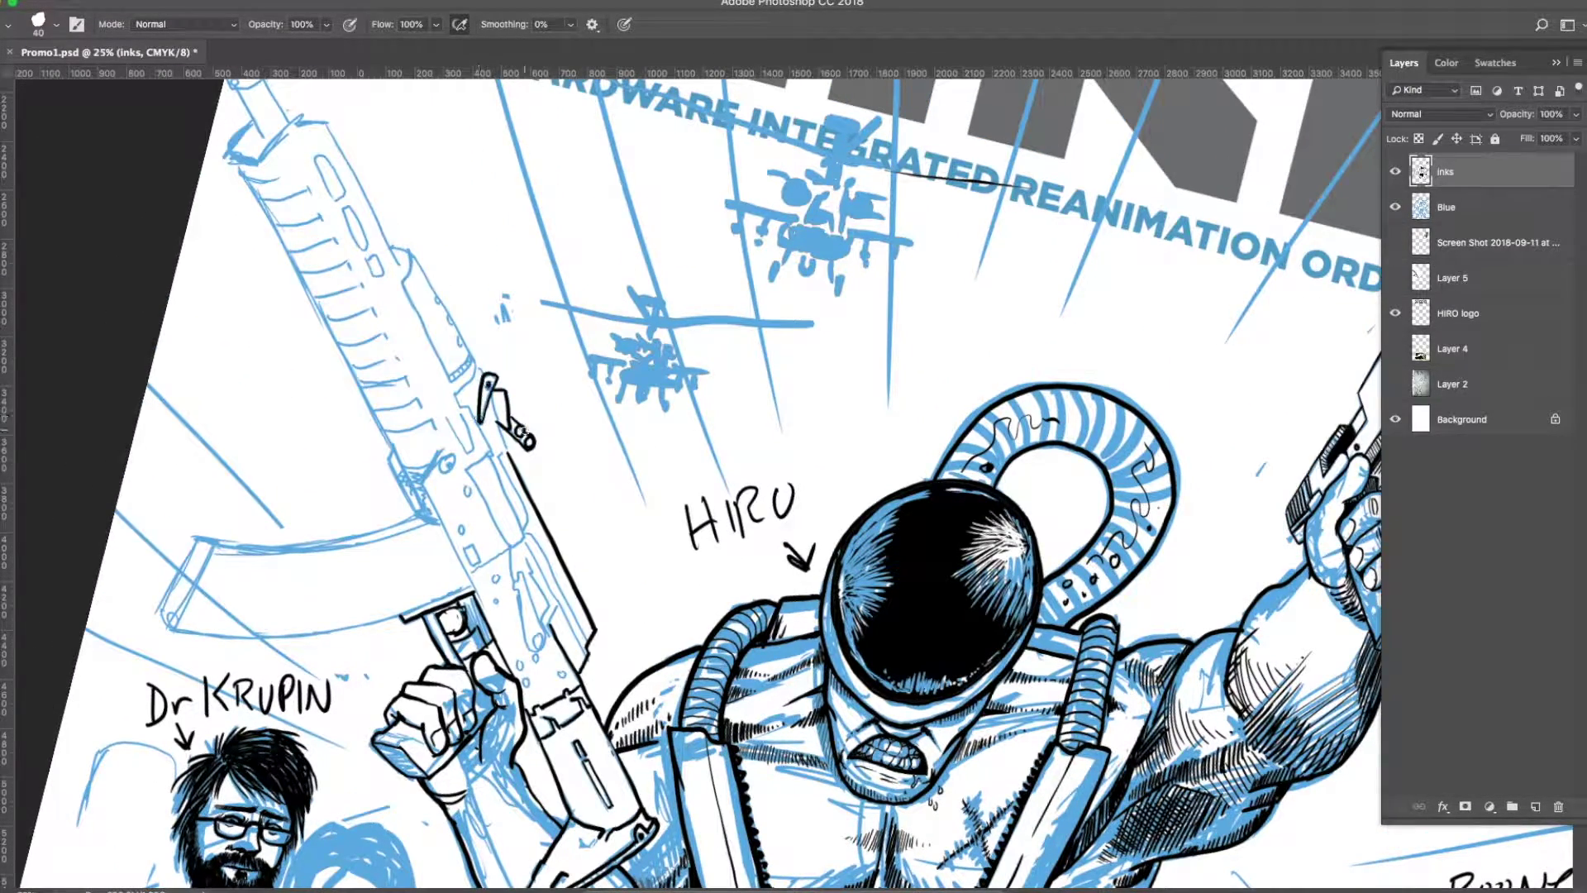
pyautogui.press('F7')
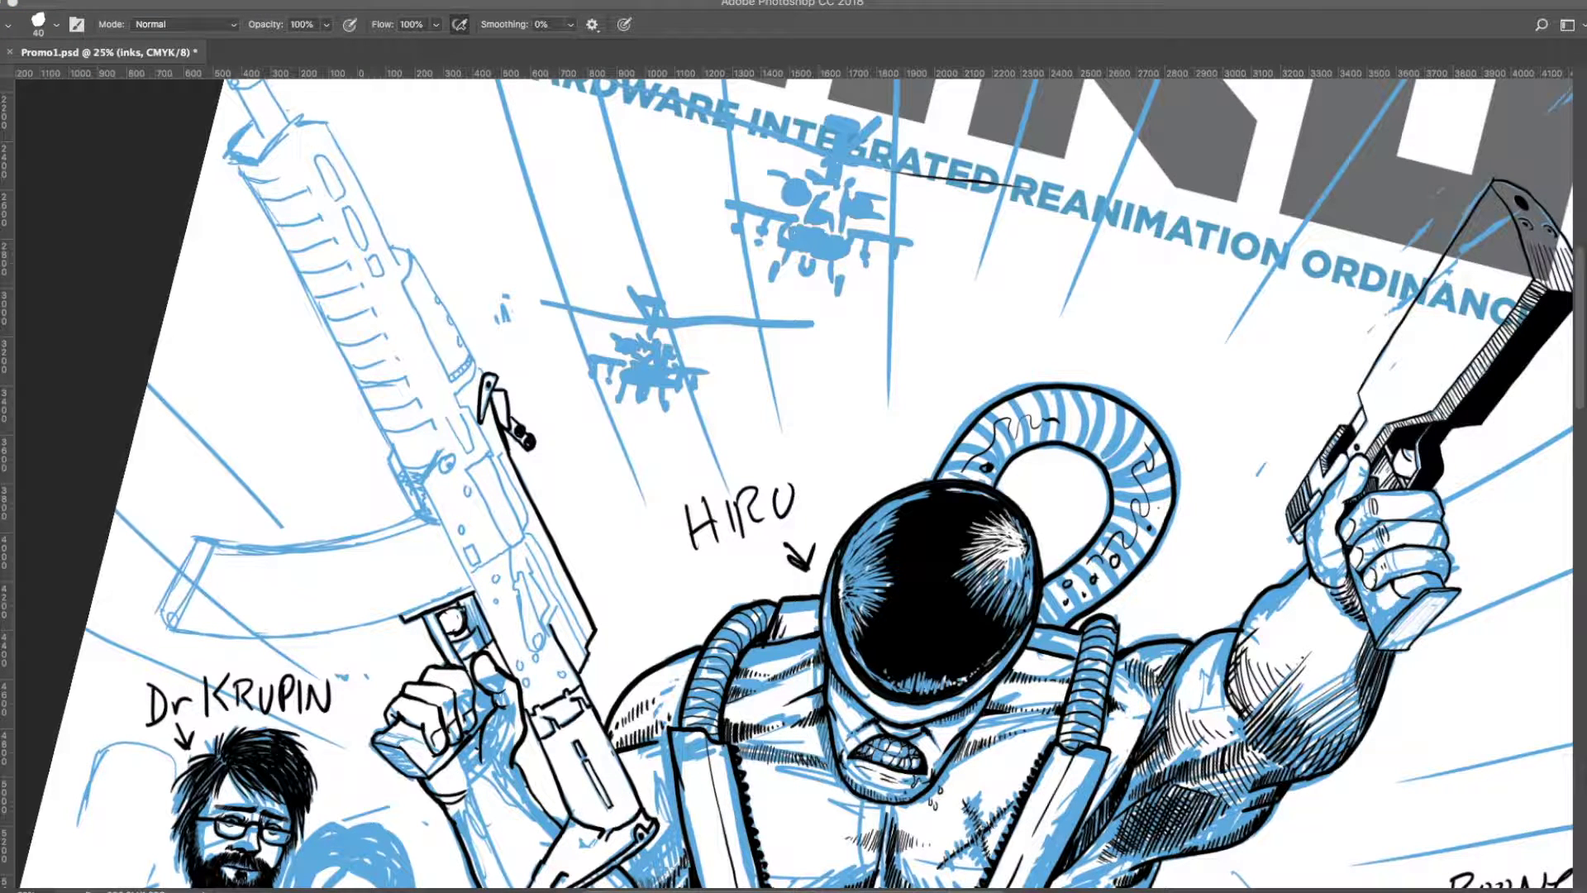
pyautogui.press('F7')
pyautogui.moveTo(479, 368)
pyautogui.mouseDown()
pyautogui.moveTo(488, 471)
pyautogui.moveTo(516, 546)
pyautogui.mouseUp()
pyautogui.moveTo(487, 458); pyautogui.dragTo(587, 641)
pyautogui.moveTo(520, 552)
pyautogui.mouseDown()
pyautogui.moveTo(558, 628)
pyautogui.moveTo(535, 655)
pyautogui.mouseUp()
# Ink the rifle's left and lower edges, top line, rivet dots and circle detail.
pyautogui.moveTo(467, 574); pyautogui.dragTo(521, 544)
pyautogui.click(468, 491)
pyautogui.click(462, 529)
pyautogui.moveTo(442, 462); pyautogui.dragTo(451, 468)
pyautogui.moveTo(459, 451)
pyautogui.mouseDown()
pyautogui.moveTo(420, 478)
pyautogui.moveTo(471, 570)
pyautogui.mouseUp()
pyautogui.moveTo(394, 451); pyautogui.dragTo(417, 519)
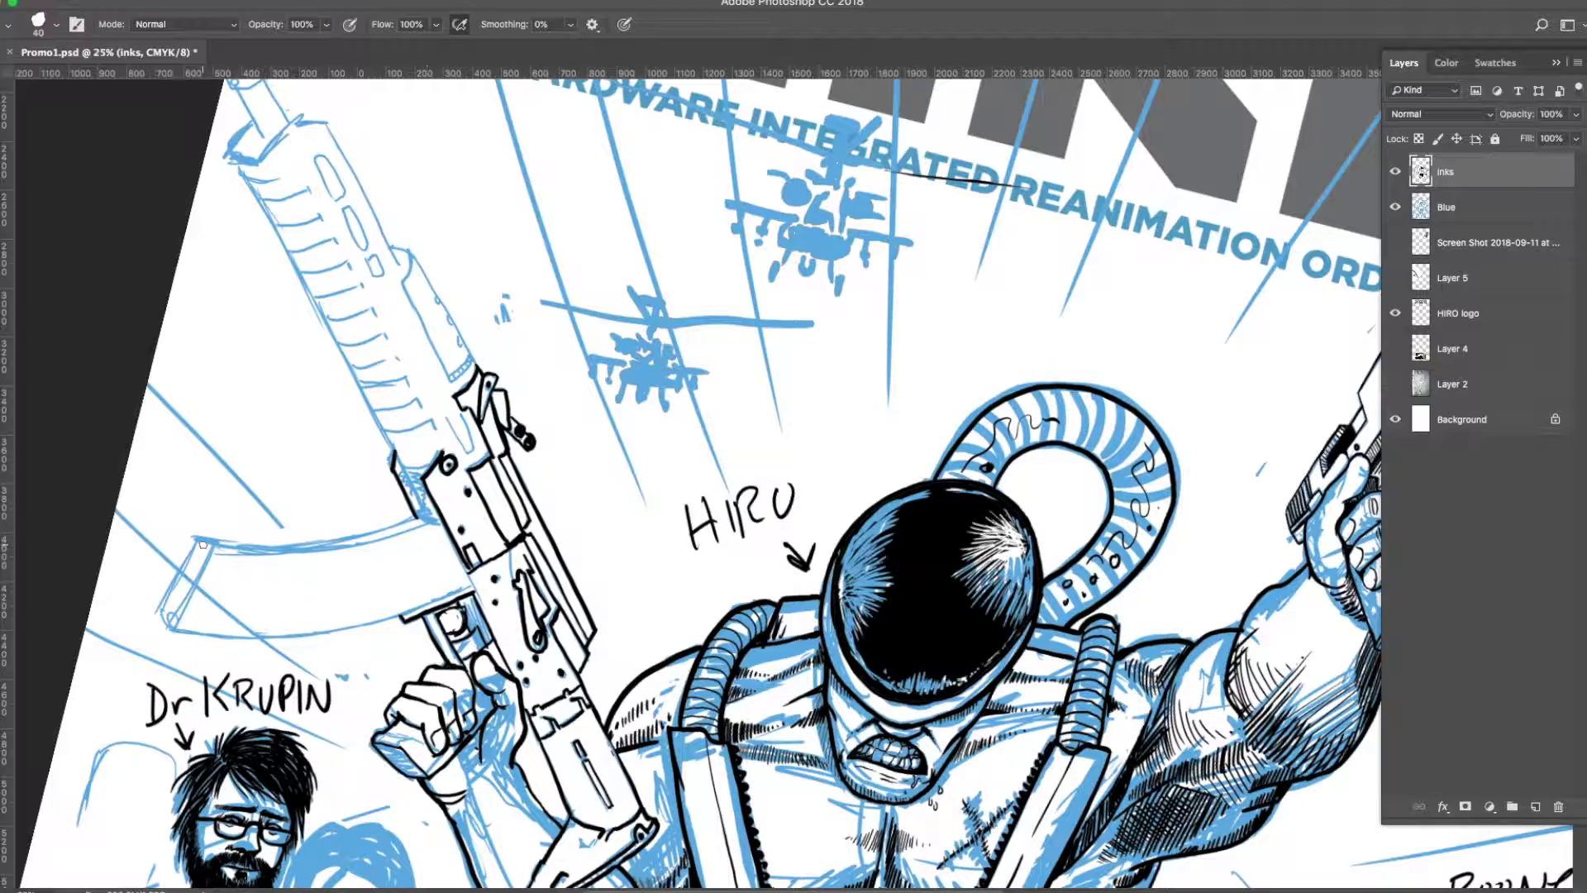
# Rotate the view upside down and outline the curved magazine and its joint.
pyautogui.moveTo(170, 606); pyautogui.dragTo(163, 628)
pyautogui.moveTo(248, 568)
pyautogui.mouseDown()
pyautogui.moveTo(473, 543)
pyautogui.moveTo(686, 449)
pyautogui.mouseUp()
pyautogui.moveTo(502, 628)
pyautogui.mouseDown()
pyautogui.moveTo(637, 552)
pyautogui.moveTo(502, 636)
pyautogui.moveTo(440, 189)
pyautogui.mouseUp()
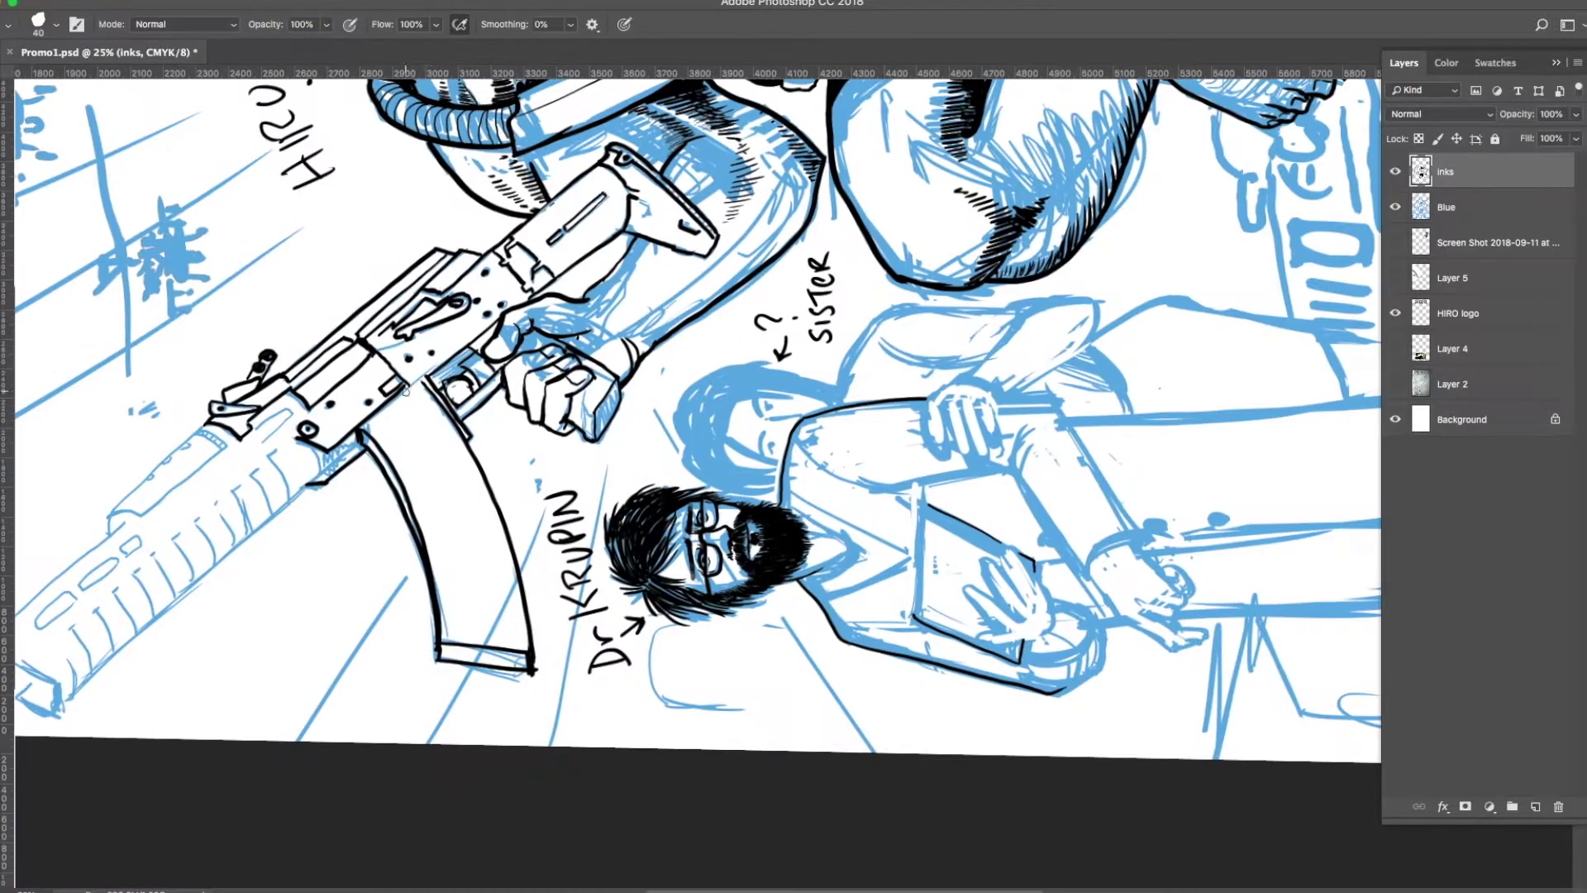
pyautogui.moveTo(314, 477)
pyautogui.mouseDown()
pyautogui.moveTo(361, 435)
pyautogui.moveTo(331, 438)
pyautogui.mouseUp()
pyautogui.scroll(-5, 320, 452)
# Ink the barrel's edges and end curve, plus short strokes near the stock.
pyautogui.moveTo(94, 526); pyautogui.dragTo(356, 296)
pyautogui.hotkey('ctrl', 'z')
pyautogui.hotkey('ctrl', 'z')
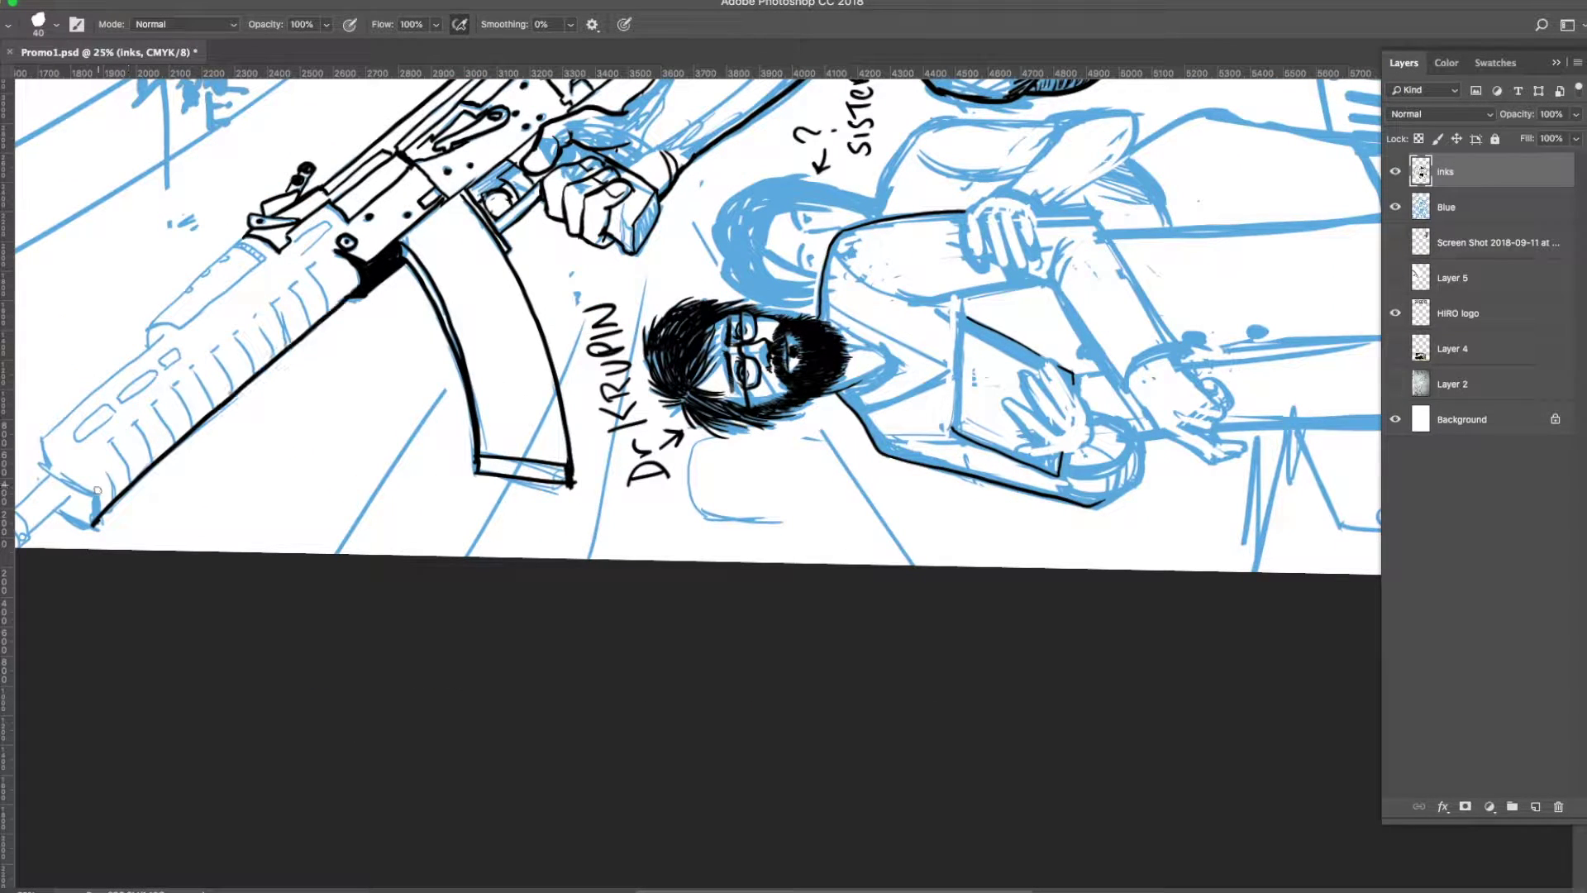
pyautogui.moveTo(90, 520); pyautogui.dragTo(42, 439)
pyautogui.scroll(-5, 38, 530)
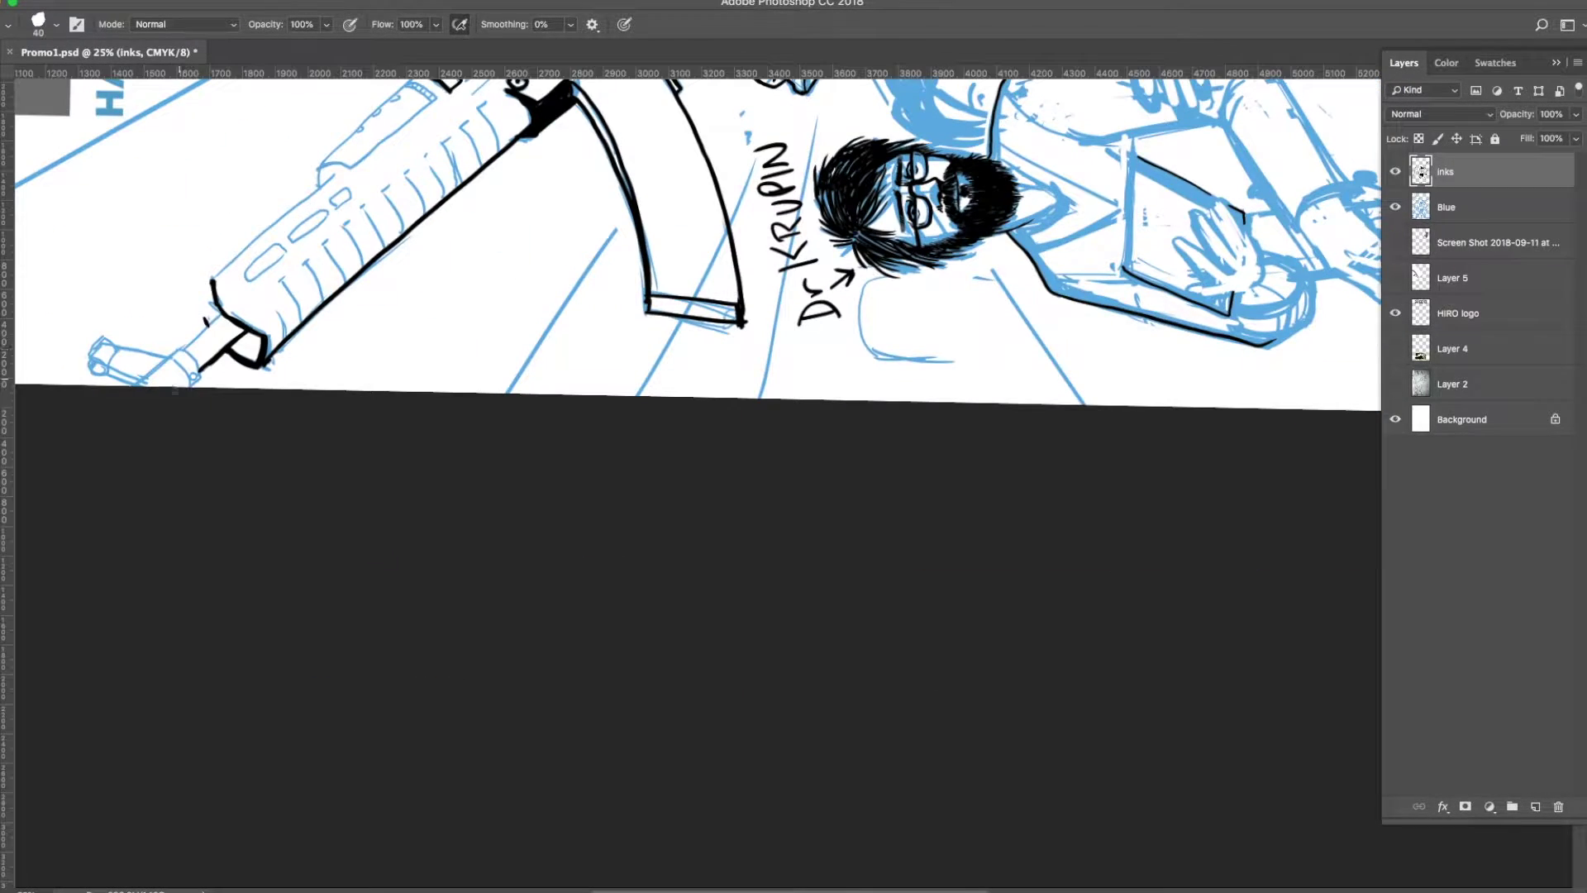
pyautogui.moveTo(126, 385); pyautogui.dragTo(214, 308)
pyautogui.scroll(3, 214, 307)
pyautogui.hscroll(4, 213, 308)
pyautogui.moveTo(46, 396); pyautogui.dragTo(268, 213)
# Ink the handguard's top edge and its row of rib lines.
pyautogui.moveTo(154, 281)
pyautogui.mouseDown()
pyautogui.moveTo(250, 189)
pyautogui.moveTo(304, 199)
pyautogui.mouseUp()
pyautogui.moveTo(120, 360); pyautogui.dragTo(85, 388)
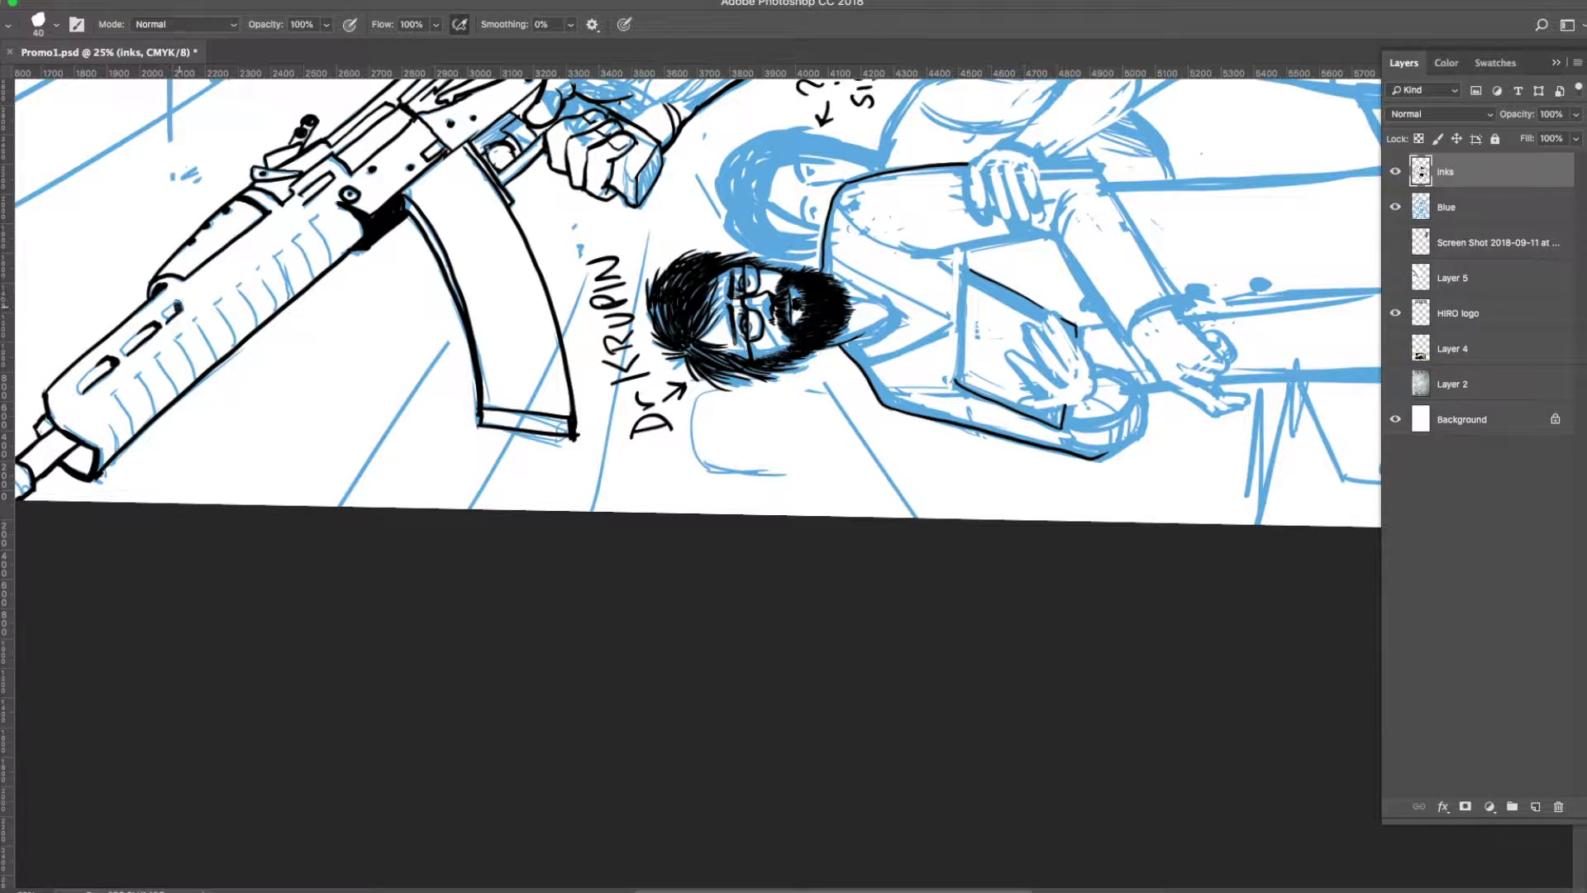
pyautogui.moveTo(130, 441); pyautogui.dragTo(118, 395)
pyautogui.moveTo(155, 413)
pyautogui.mouseDown()
pyautogui.moveTo(145, 373)
pyautogui.moveTo(162, 359)
pyautogui.mouseUp()
pyautogui.moveTo(199, 380)
pyautogui.mouseDown()
pyautogui.moveTo(182, 344)
pyautogui.moveTo(242, 294)
pyautogui.mouseUp()
pyautogui.moveTo(277, 312)
pyautogui.mouseDown()
pyautogui.moveTo(266, 281)
pyautogui.moveTo(281, 263)
pyautogui.mouseUp()
pyautogui.moveTo(317, 286); pyautogui.dragTo(298, 245)
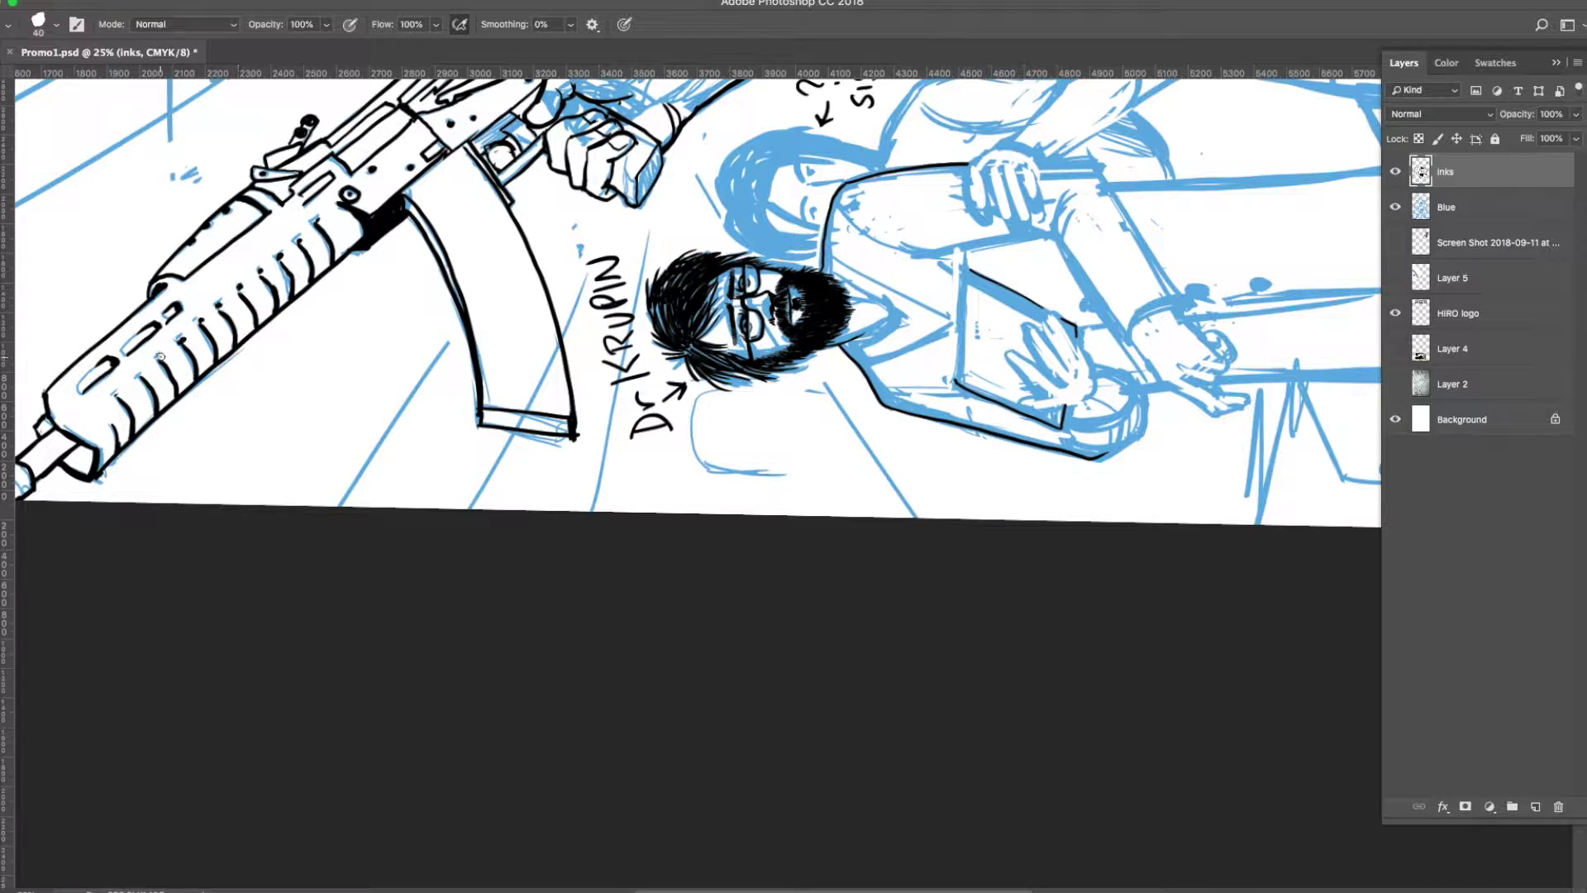
# Hatch the magazine's bottom band and sleeve edge, then reset the canvas rotation.
pyautogui.moveTo(487, 410); pyautogui.dragTo(573, 431)
pyautogui.moveTo(638, 197); pyautogui.dragTo(658, 153)
pyautogui.press('r')
pyautogui.press('Escape')
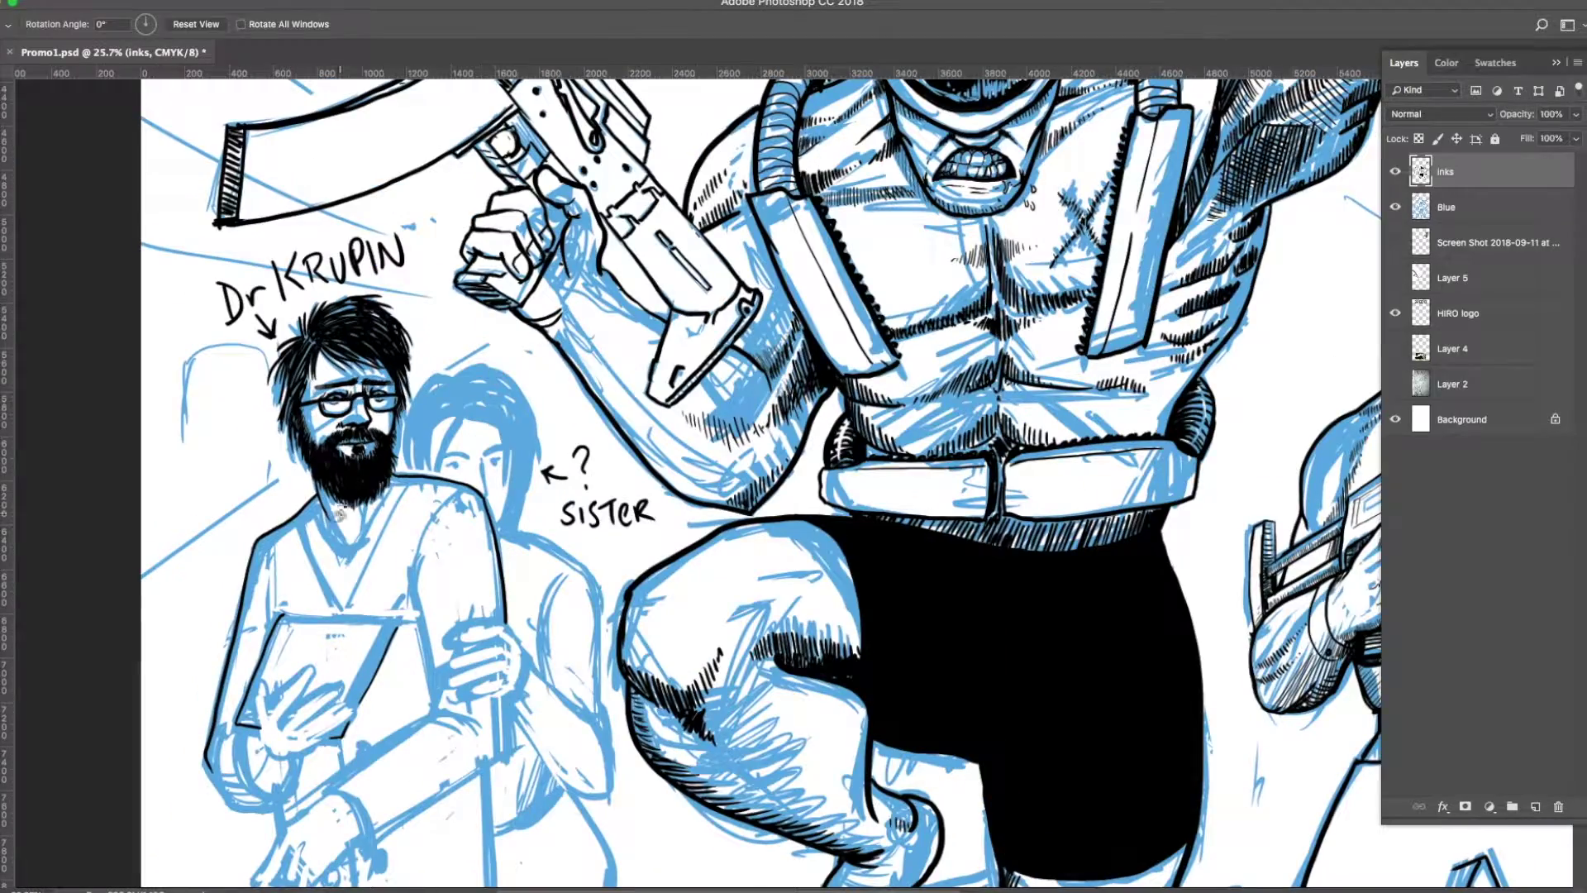
# Ink Dr Krupin's V-neck collar, the shoulder line and the shirt's right side.
pyautogui.press('b')
pyautogui.moveTo(395, 475); pyautogui.dragTo(341, 562)
pyautogui.moveTo(314, 497); pyautogui.dragTo(343, 563)
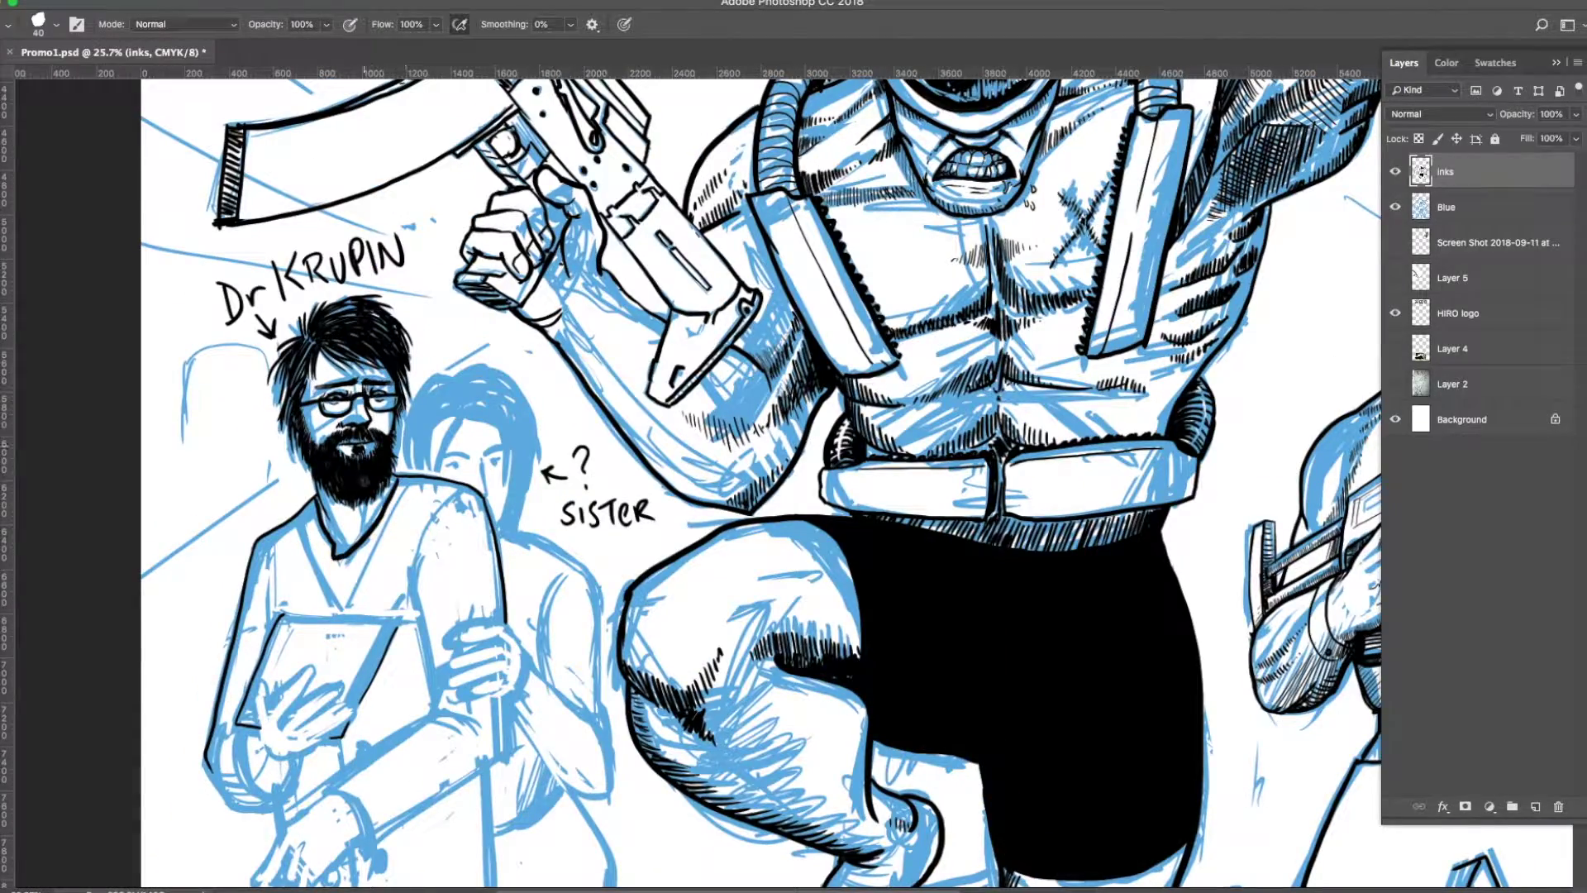
pyautogui.moveTo(413, 478); pyautogui.dragTo(348, 587)
pyautogui.moveTo(306, 500); pyautogui.dragTo(343, 616)
pyautogui.moveTo(291, 519); pyautogui.dragTo(318, 604)
pyautogui.moveTo(432, 481); pyautogui.dragTo(395, 565)
pyautogui.moveTo(457, 494); pyautogui.dragTo(422, 703)
# Ink Krupin's hand, fingers and wrist cuff plus the clipboard's three edges.
pyautogui.moveTo(268, 674)
pyautogui.mouseDown()
pyautogui.moveTo(263, 740)
pyautogui.moveTo(339, 661)
pyautogui.mouseUp()
pyautogui.moveTo(293, 740); pyautogui.dragTo(347, 703)
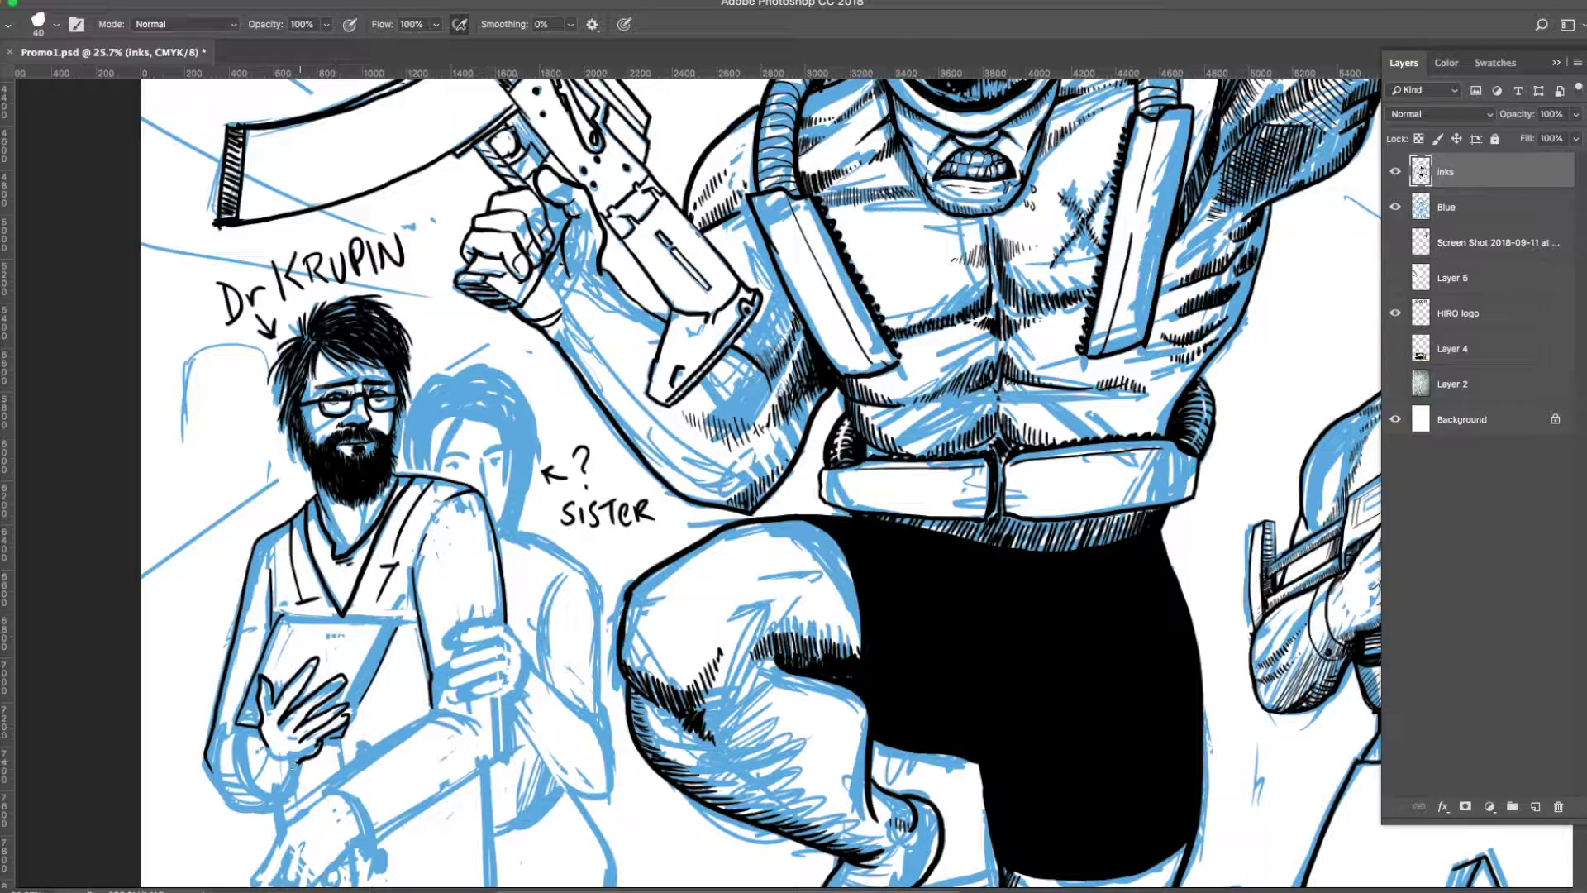
pyautogui.moveTo(259, 727)
pyautogui.mouseDown()
pyautogui.moveTo(236, 793)
pyautogui.moveTo(281, 806)
pyautogui.moveTo(288, 784)
pyautogui.mouseUp()
pyautogui.moveTo(275, 616); pyautogui.dragTo(397, 627)
pyautogui.moveTo(279, 618); pyautogui.dragTo(230, 727)
pyautogui.moveTo(395, 627)
pyautogui.mouseDown()
pyautogui.moveTo(345, 736)
pyautogui.moveTo(316, 744)
pyautogui.mouseUp()
pyautogui.moveTo(319, 748); pyautogui.dragTo(285, 752)
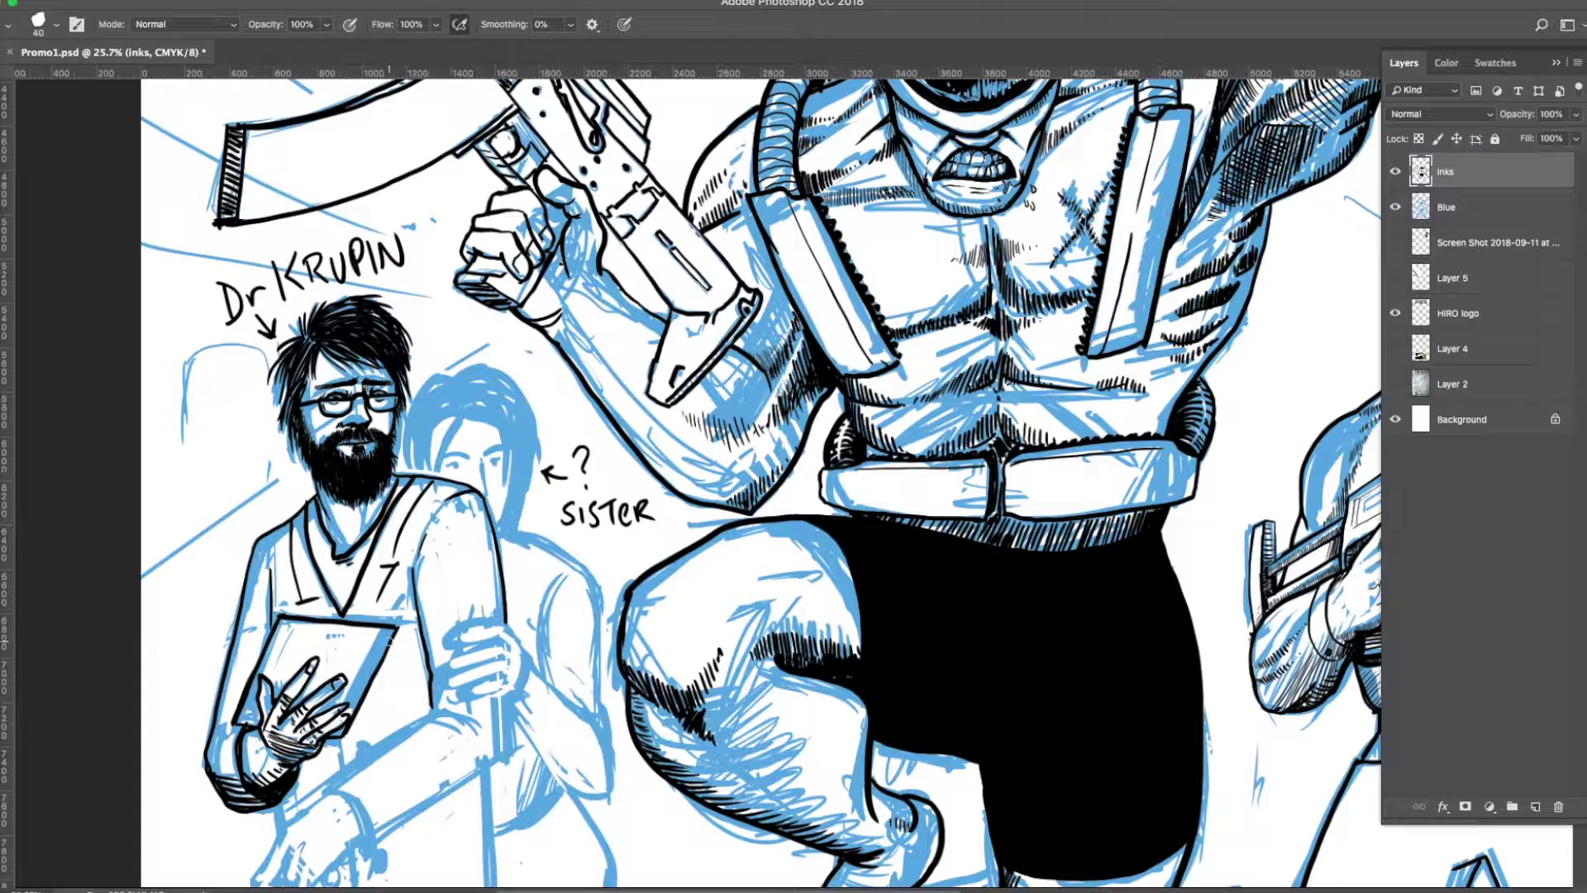
# Outline Krupin's lower arm and hand with fingers and knuckles, undoing the last stroke.
pyautogui.hscroll(3, 744, 479)
pyautogui.moveTo(329, 667)
pyautogui.mouseDown()
pyautogui.moveTo(211, 744)
pyautogui.moveTo(201, 826)
pyautogui.mouseUp()
pyautogui.moveTo(220, 749); pyautogui.dragTo(137, 839)
pyautogui.scroll(-2, 744, 479)
pyautogui.moveTo(155, 713); pyautogui.dragTo(165, 754)
pyautogui.moveTo(189, 679)
pyautogui.mouseDown()
pyautogui.moveTo(178, 736)
pyautogui.moveTo(242, 698)
pyautogui.mouseUp()
pyautogui.moveTo(232, 732); pyautogui.dragTo(268, 671)
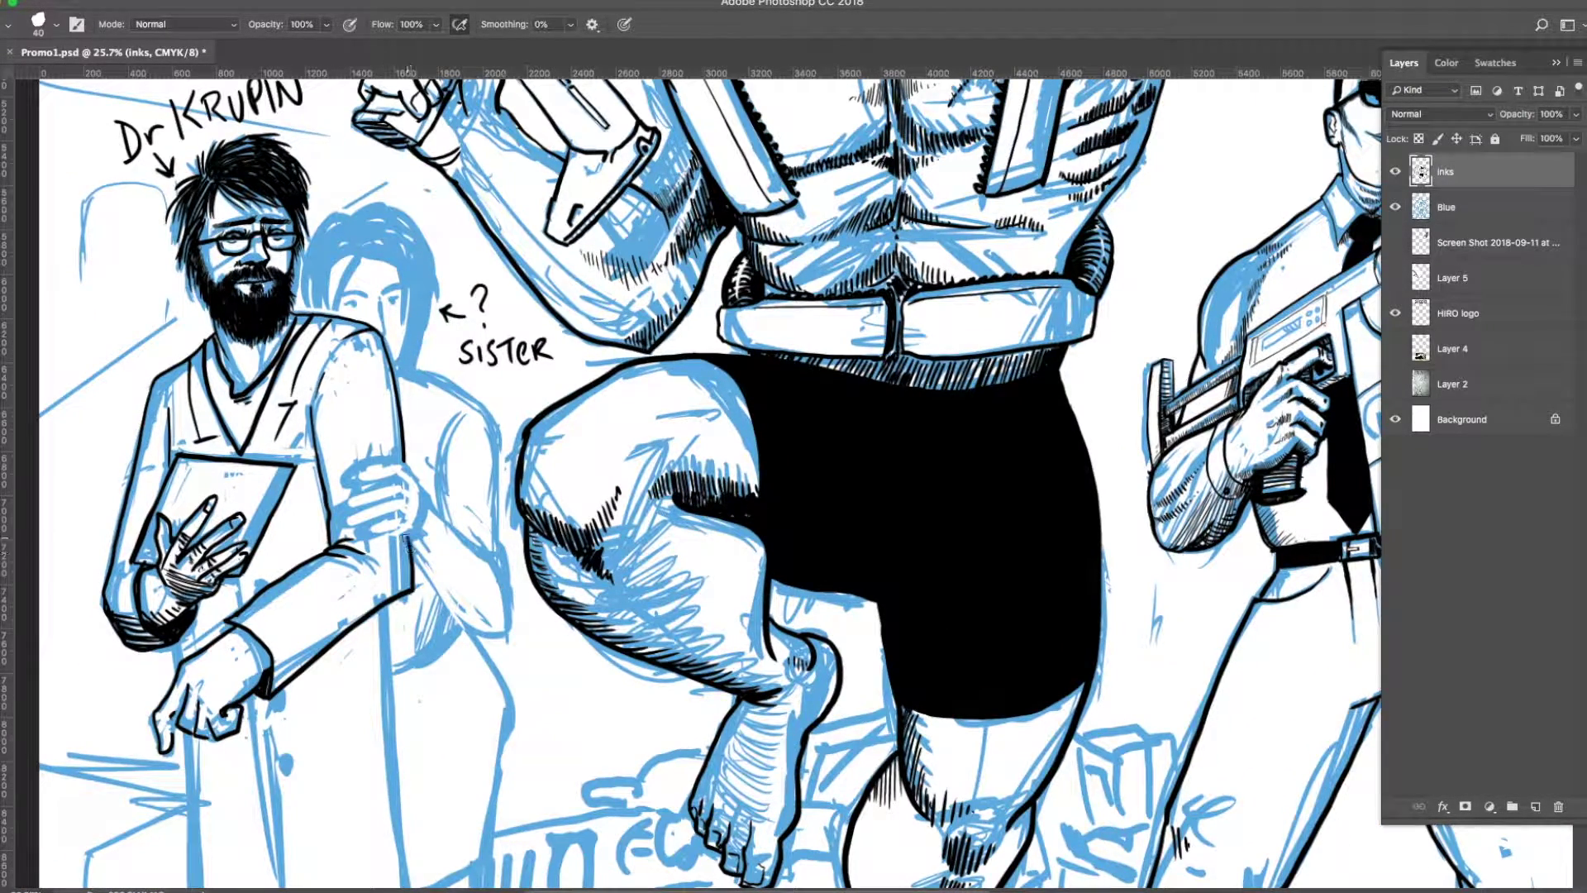
pyautogui.scroll(8, 367, 494)
pyautogui.hotkey('ctrl', 'z')
# Re-ink the upper fingers, back of hand and lower finger outline.
pyautogui.moveTo(698, 591)
pyautogui.mouseDown()
pyautogui.moveTo(417, 368)
pyautogui.moveTo(484, 494)
pyautogui.mouseUp()
pyautogui.moveTo(463, 513); pyautogui.dragTo(124, 666)
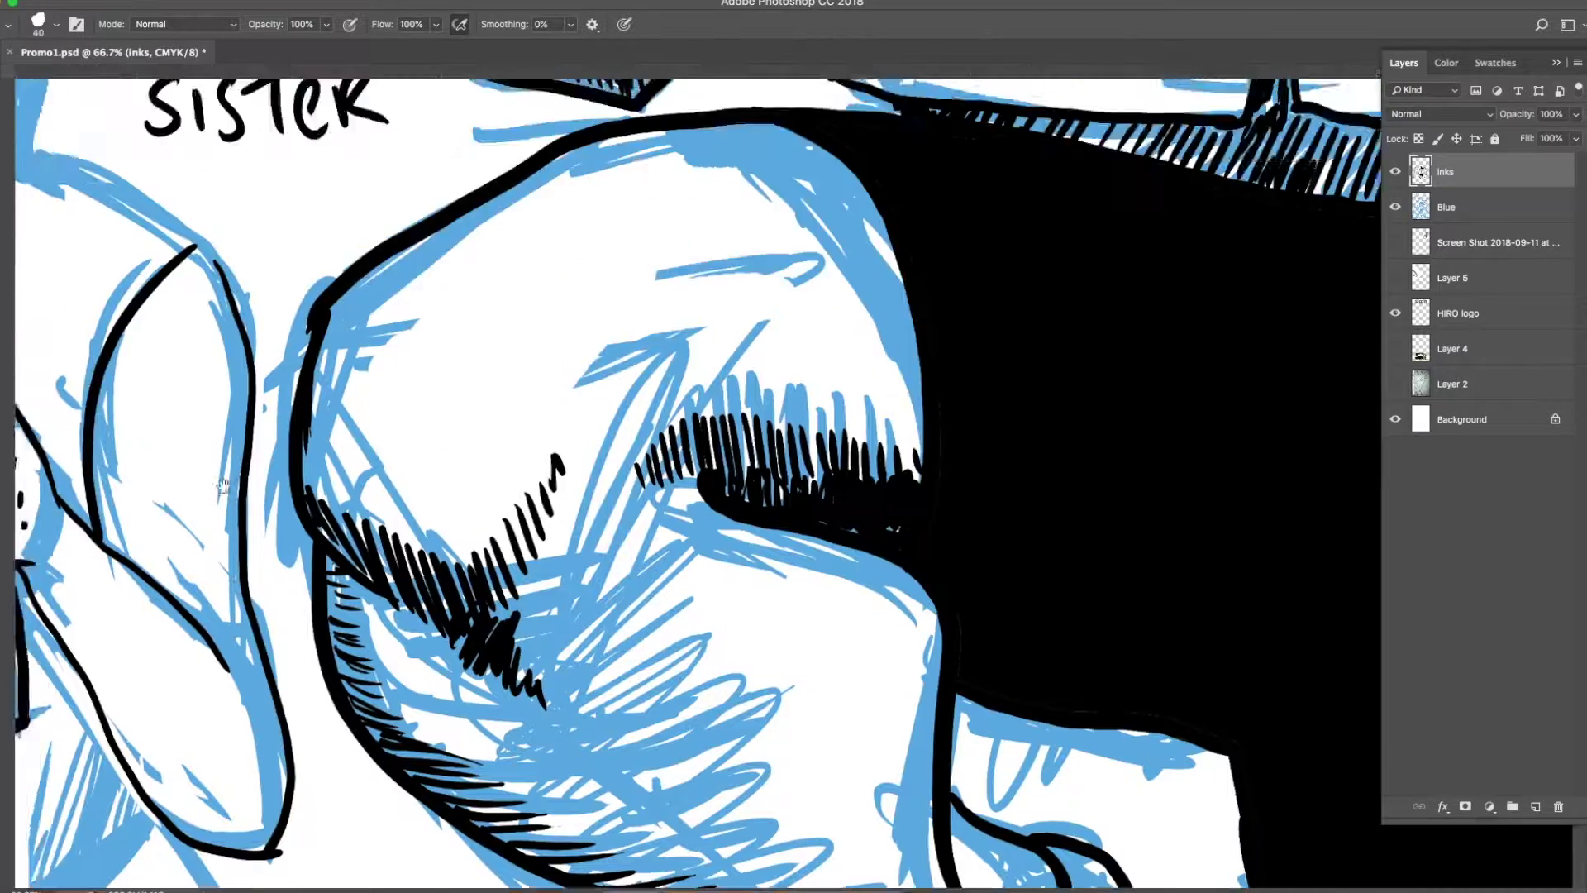
pyautogui.moveTo(49, 281)
pyautogui.mouseDown()
pyautogui.moveTo(353, 396)
pyautogui.moveTo(312, 659)
pyautogui.mouseUp()
# Ink the sister's head outline, top and side hair, and eyebrows.
pyautogui.moveTo(97, 178)
pyautogui.mouseDown()
pyautogui.moveTo(363, 177)
pyautogui.moveTo(354, 459)
pyautogui.mouseUp()
pyautogui.moveTo(369, 248); pyautogui.dragTo(355, 455)
pyautogui.hotkey('ctrl', 'z')
pyautogui.moveTo(149, 240); pyautogui.dragTo(312, 426)
pyautogui.moveTo(98, 173)
pyautogui.mouseDown()
pyautogui.moveTo(354, 219)
pyautogui.moveTo(288, 429)
pyautogui.mouseUp()
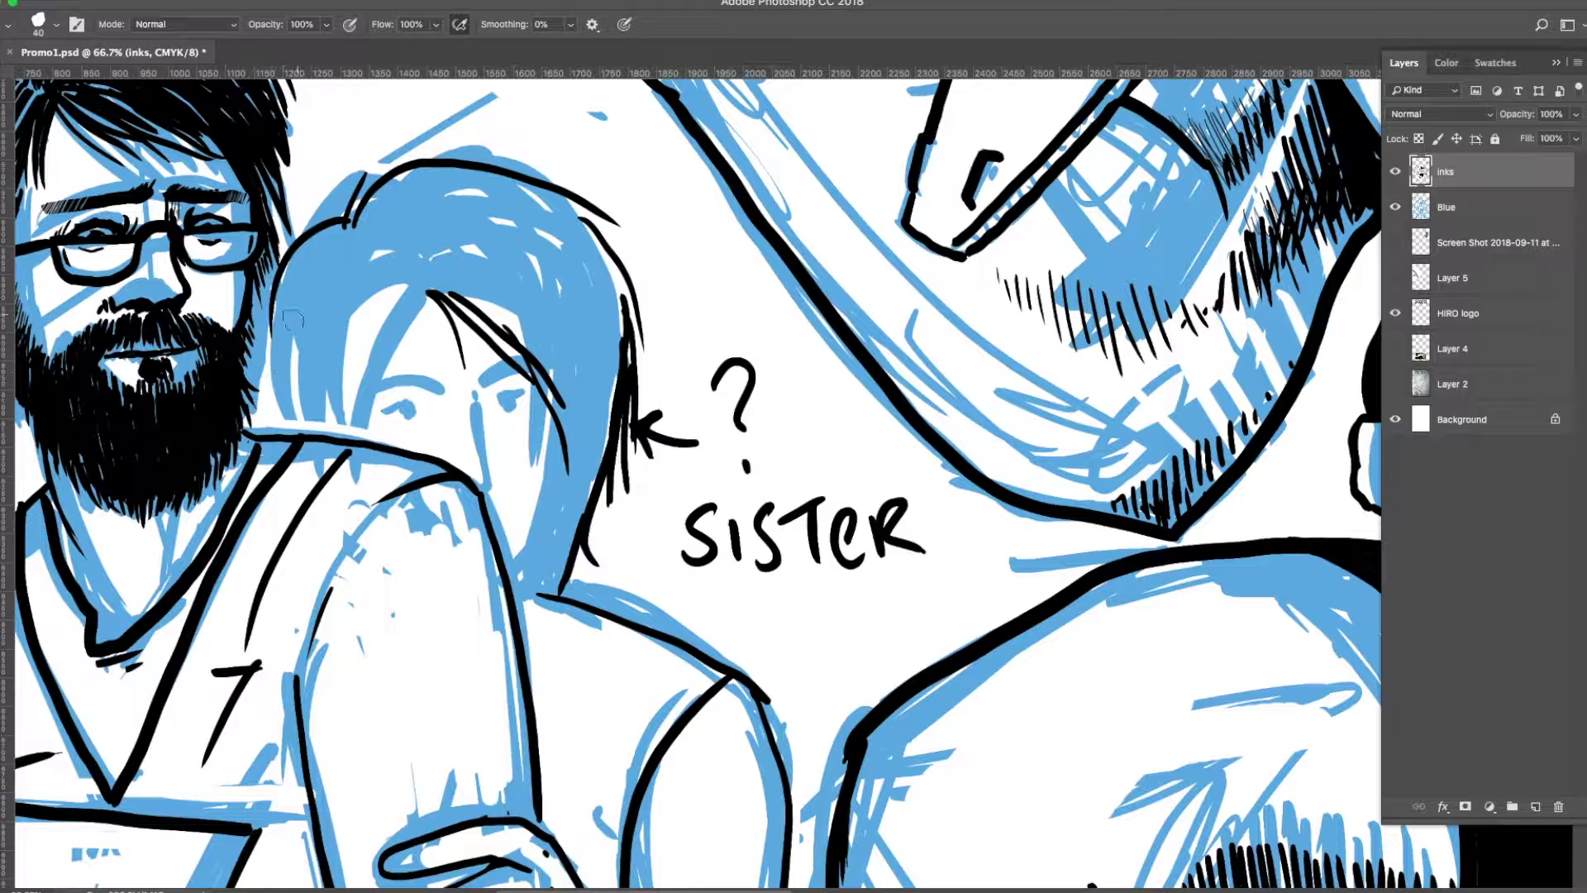
pyautogui.moveTo(426, 293); pyautogui.dragTo(352, 425)
pyautogui.moveTo(364, 387); pyautogui.dragTo(529, 364)
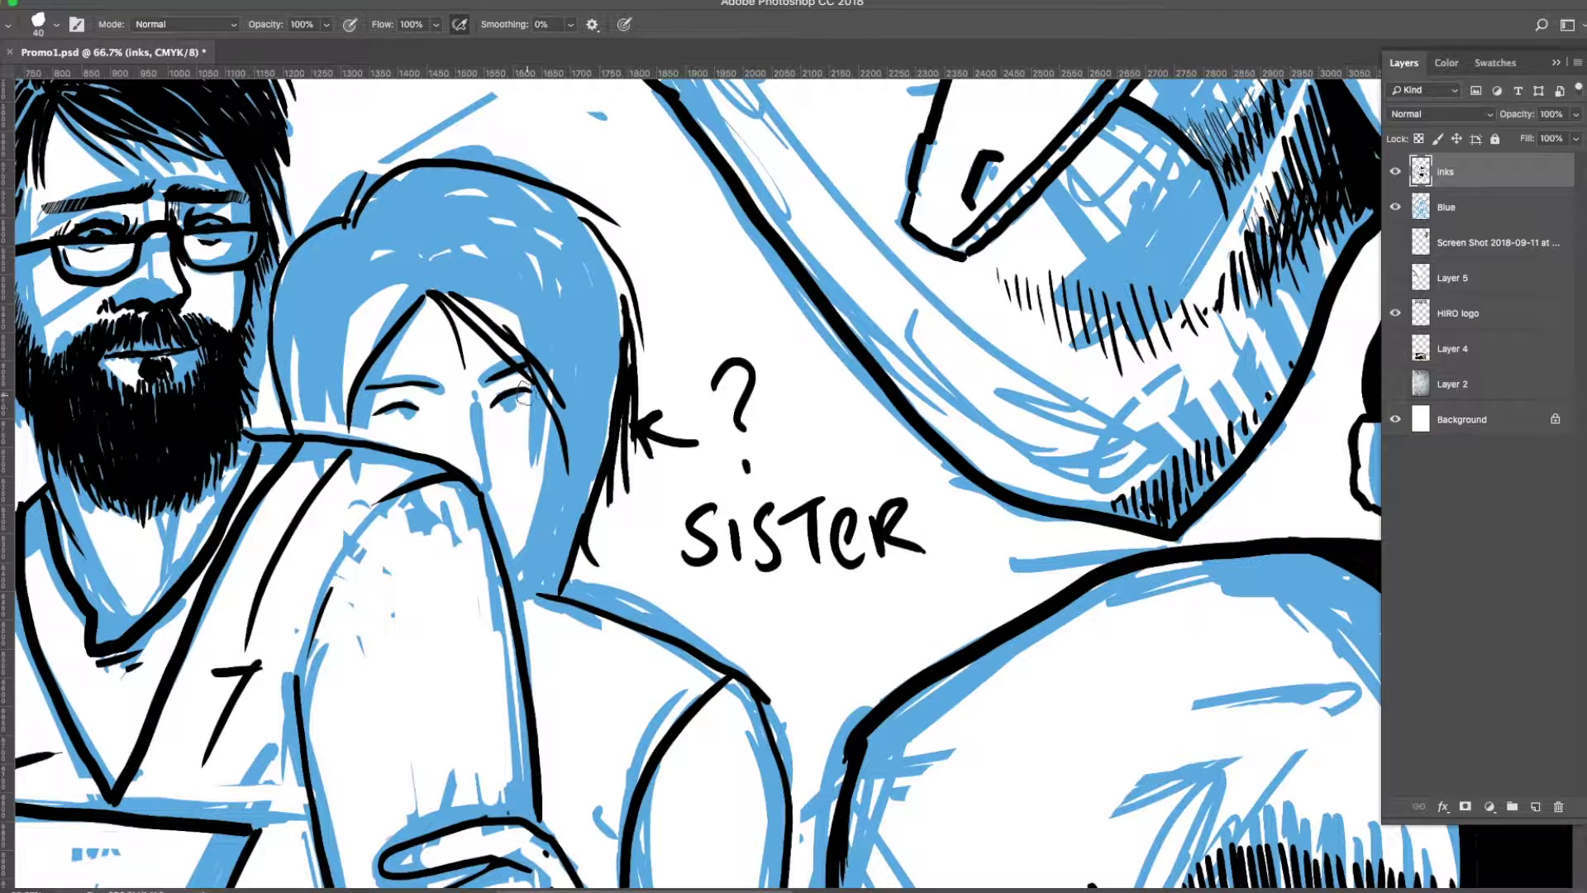
# Ink the sister's nose line and a short mouth stroke beneath it.
pyautogui.moveTo(475, 394); pyautogui.dragTo(494, 498)
pyautogui.moveTo(493, 523); pyautogui.dragTo(521, 522)
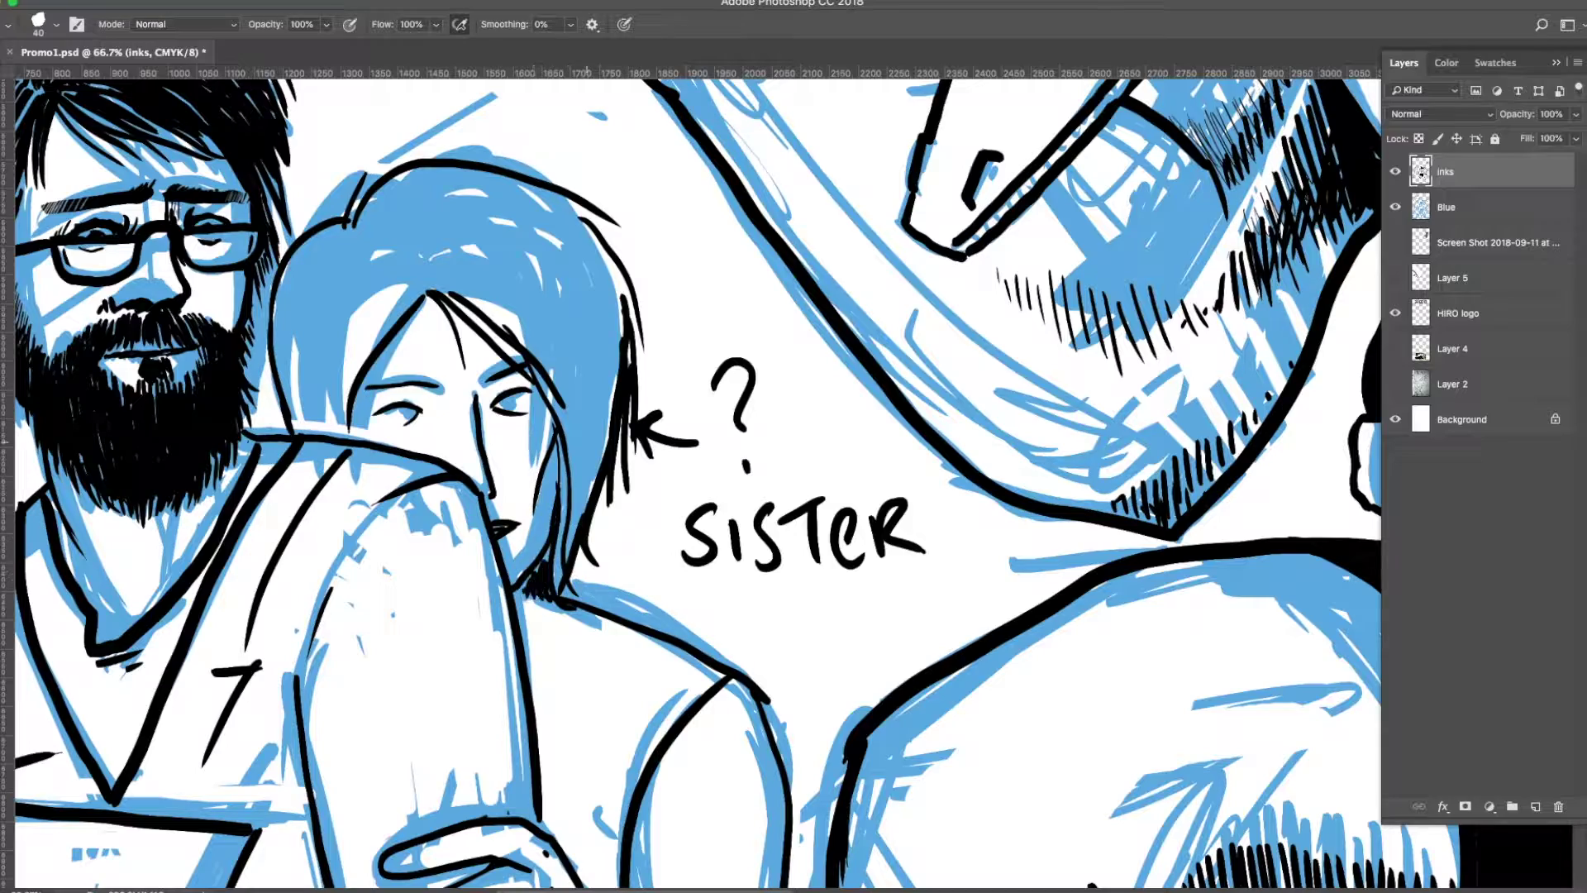
pyautogui.scroll(5, 438, 424)
pyautogui.moveTo(521, 463); pyautogui.dragTo(839, 425)
pyautogui.scroll(-1, 839, 426)
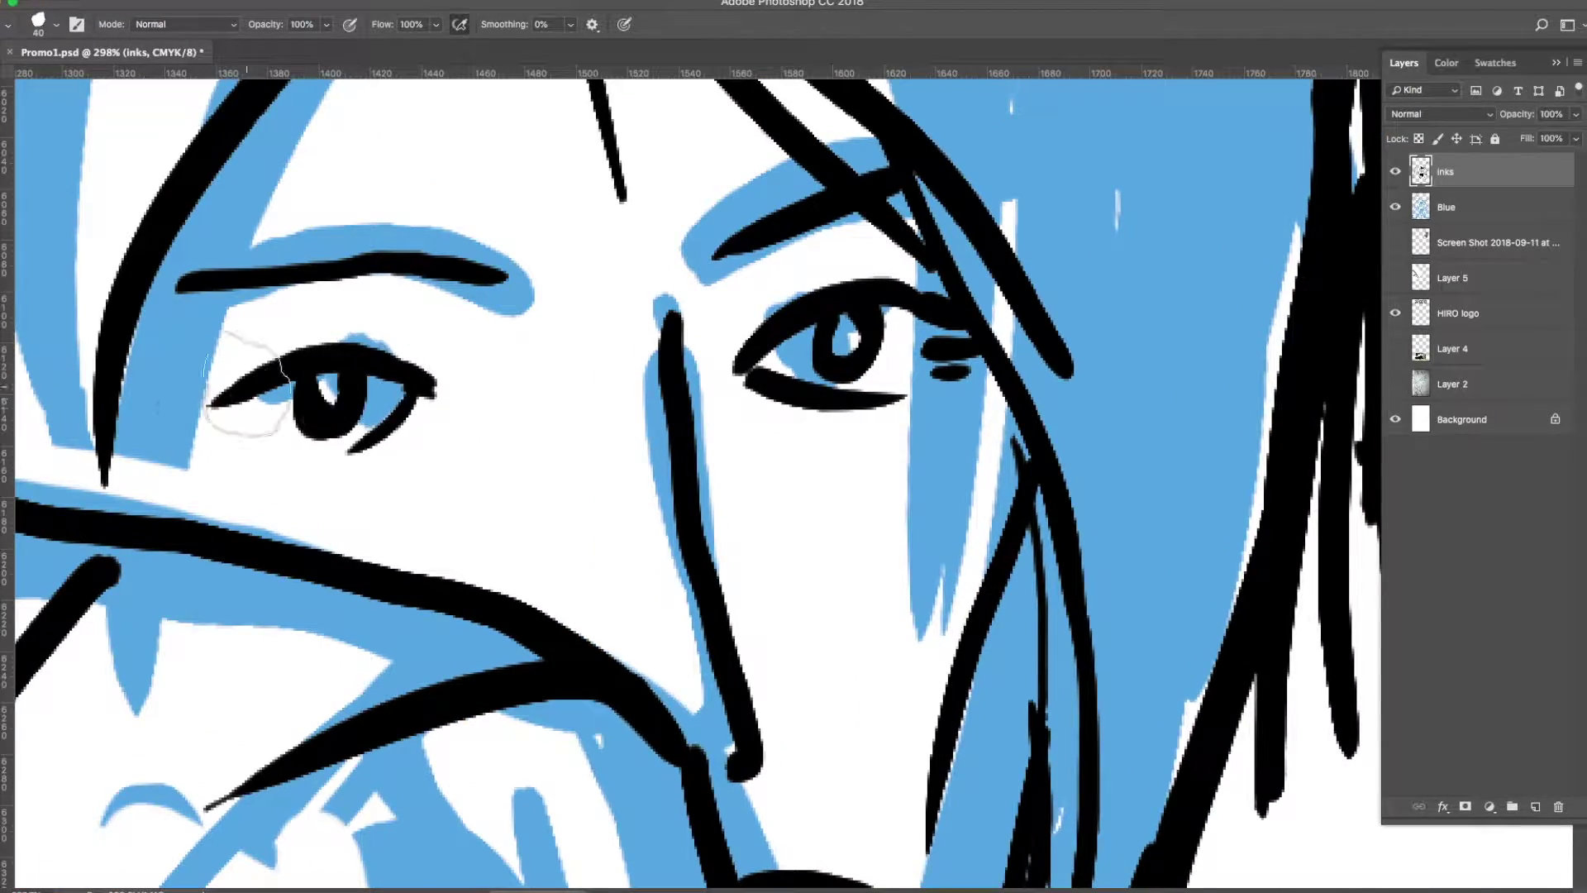
pyautogui.scroll(-2, 372, 426)
pyautogui.scroll(-5, 620, 425)
# Ink curved hair strands across the top, sides and forehead of the sister's hair.
pyautogui.moveTo(260, 250); pyautogui.dragTo(378, 331)
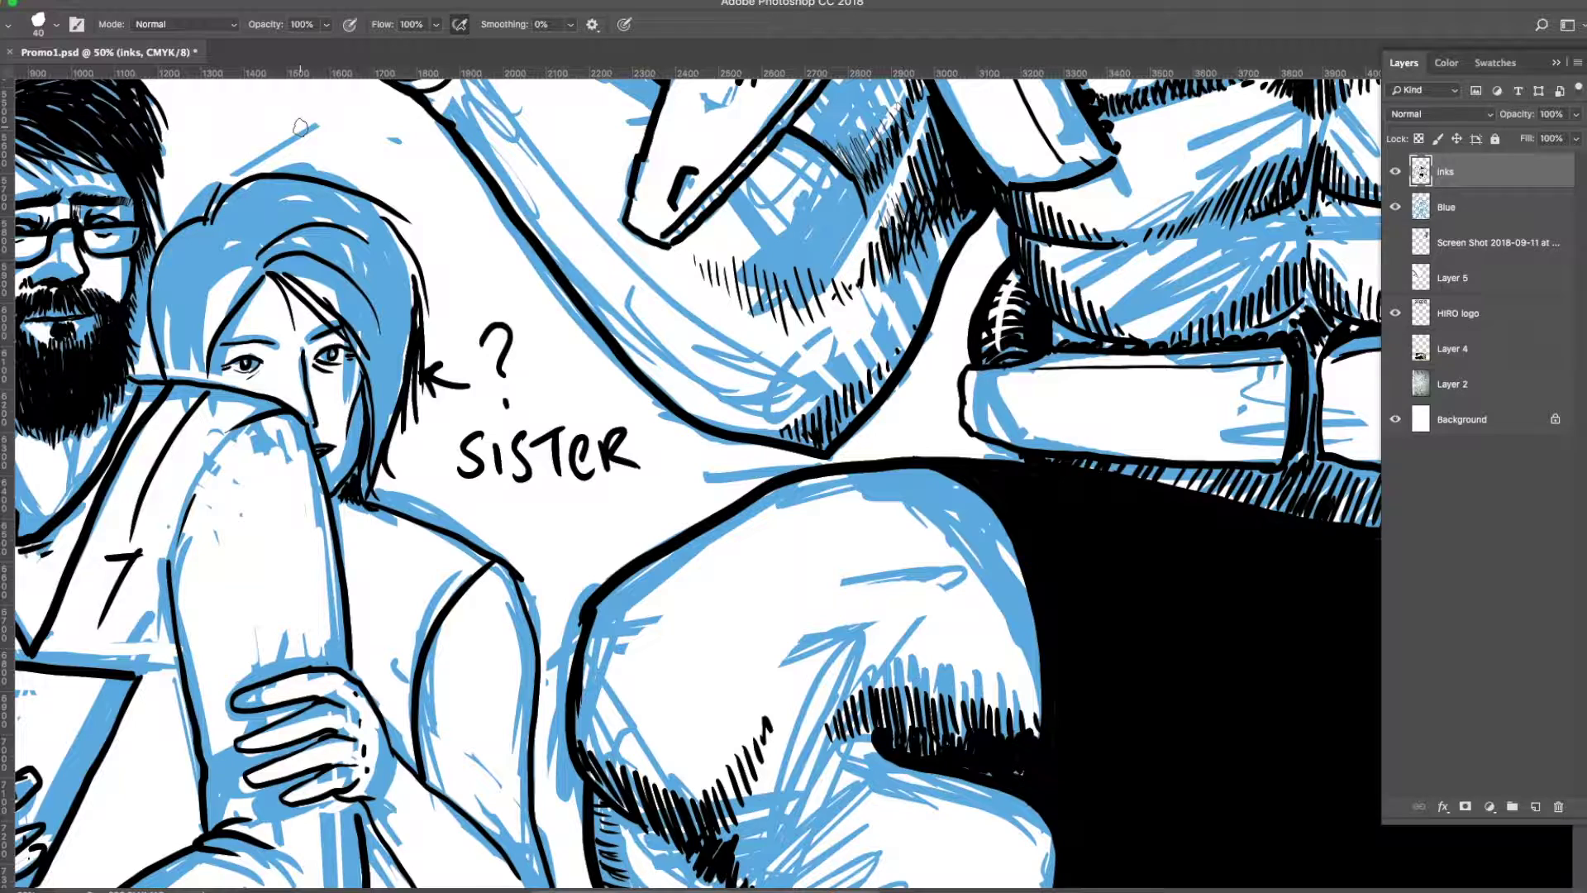
pyautogui.scroll(3, 361, 308)
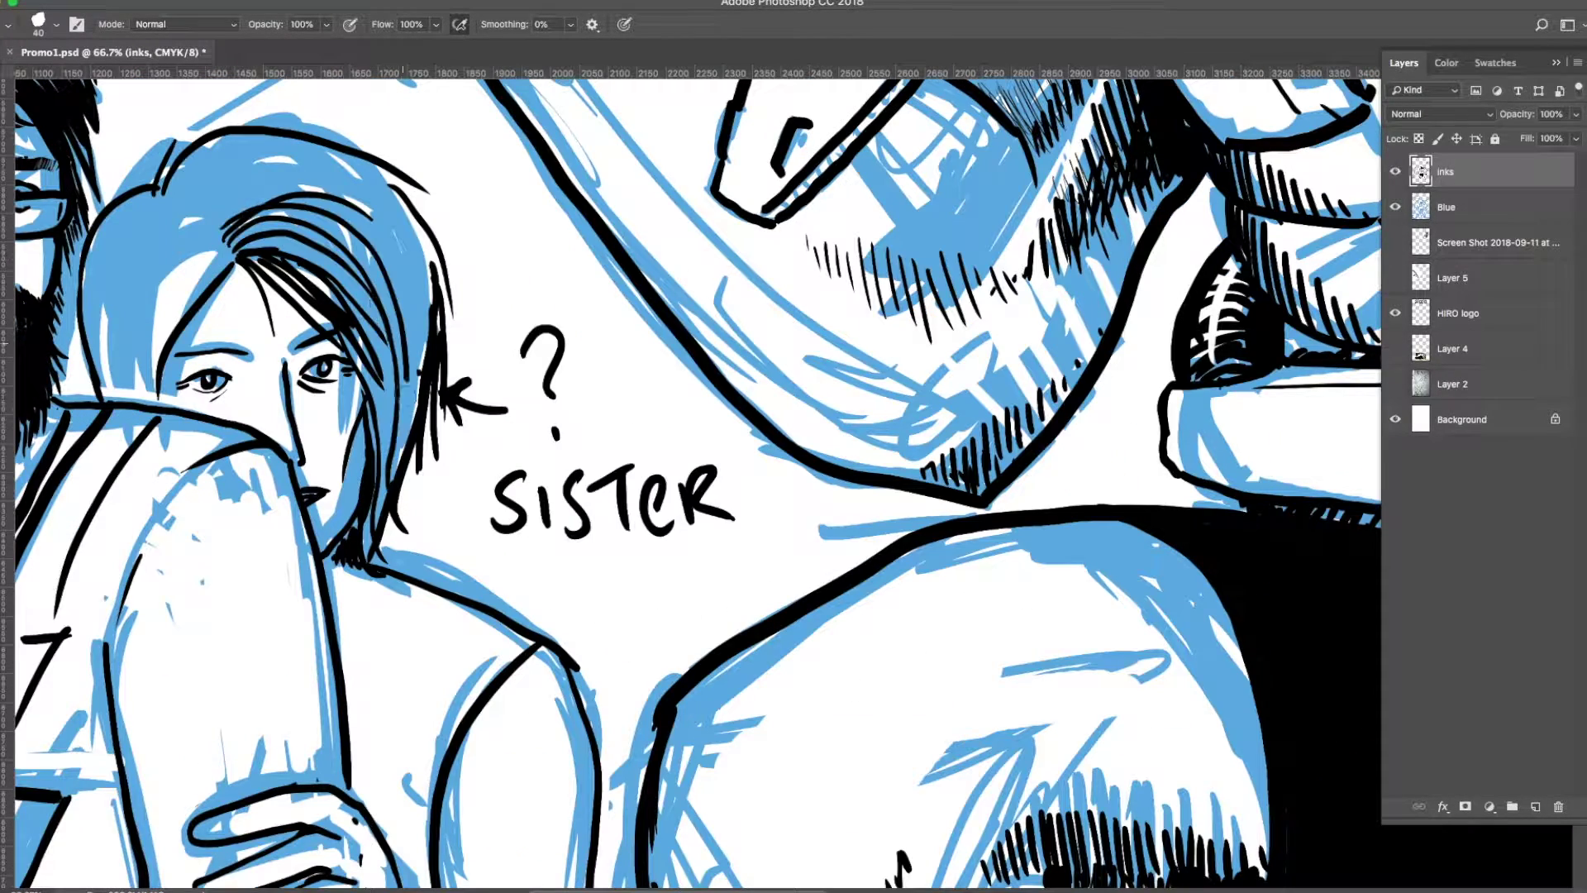
pyautogui.moveTo(347, 322); pyautogui.dragTo(388, 478)
pyautogui.moveTo(227, 214); pyautogui.dragTo(356, 323)
pyautogui.moveTo(225, 249); pyautogui.dragTo(146, 396)
pyautogui.moveTo(169, 214); pyautogui.dragTo(87, 372)
pyautogui.moveTo(211, 260); pyautogui.dragTo(153, 380)
pyautogui.moveTo(326, 225); pyautogui.dragTo(417, 370)
pyautogui.moveTo(422, 339); pyautogui.dragTo(393, 502)
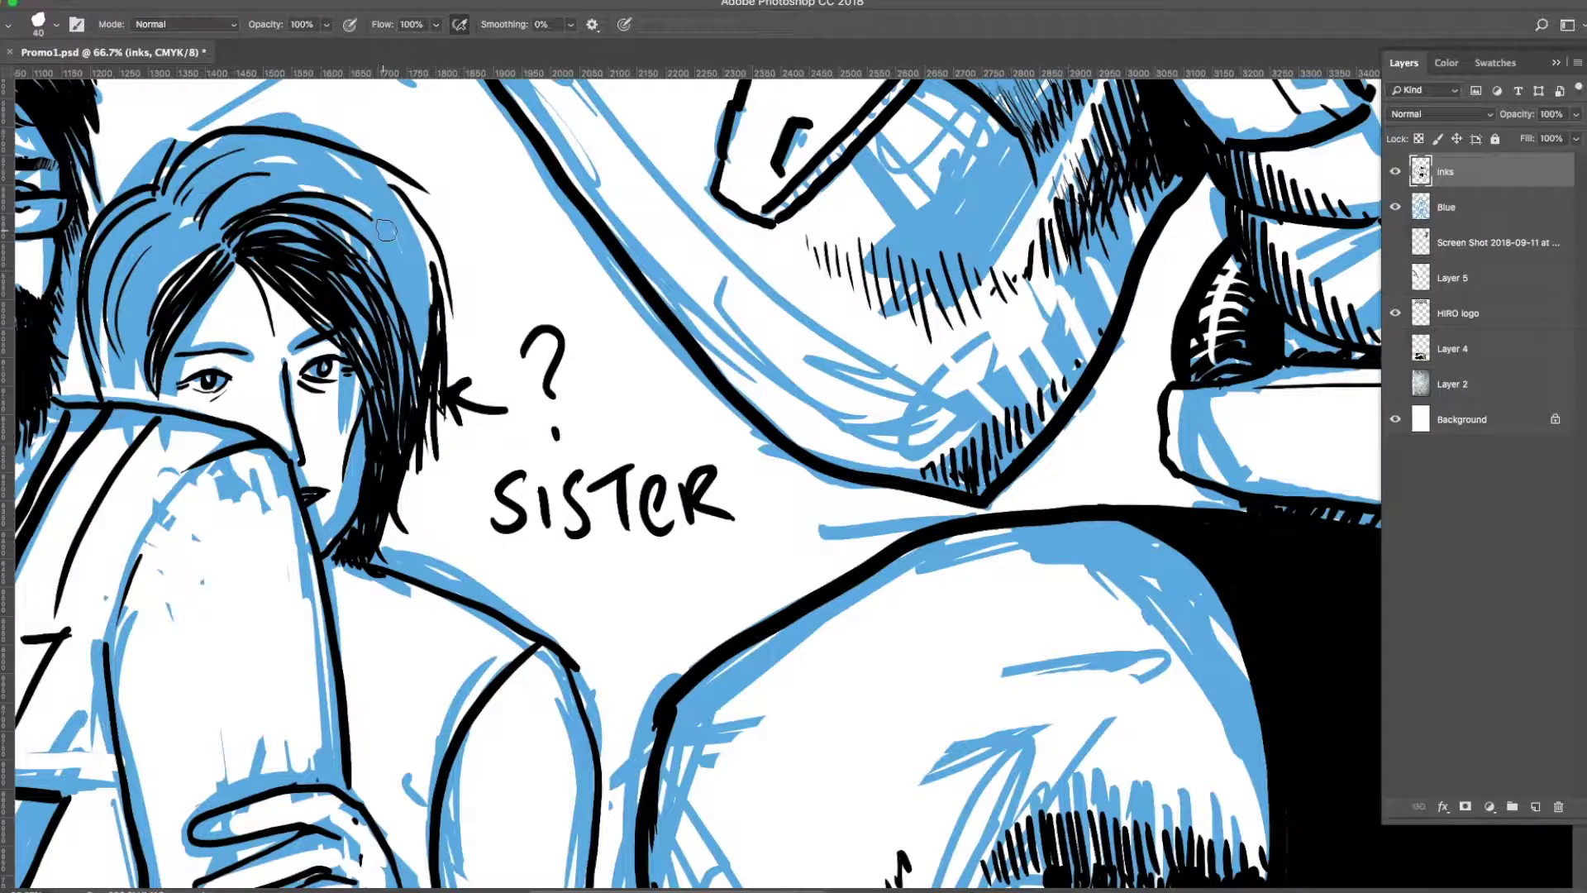
pyautogui.hotkey('ctrl', '-')
pyautogui.hotkey('ctrl', '-')
pyautogui.scroll(-5, 409, 583)
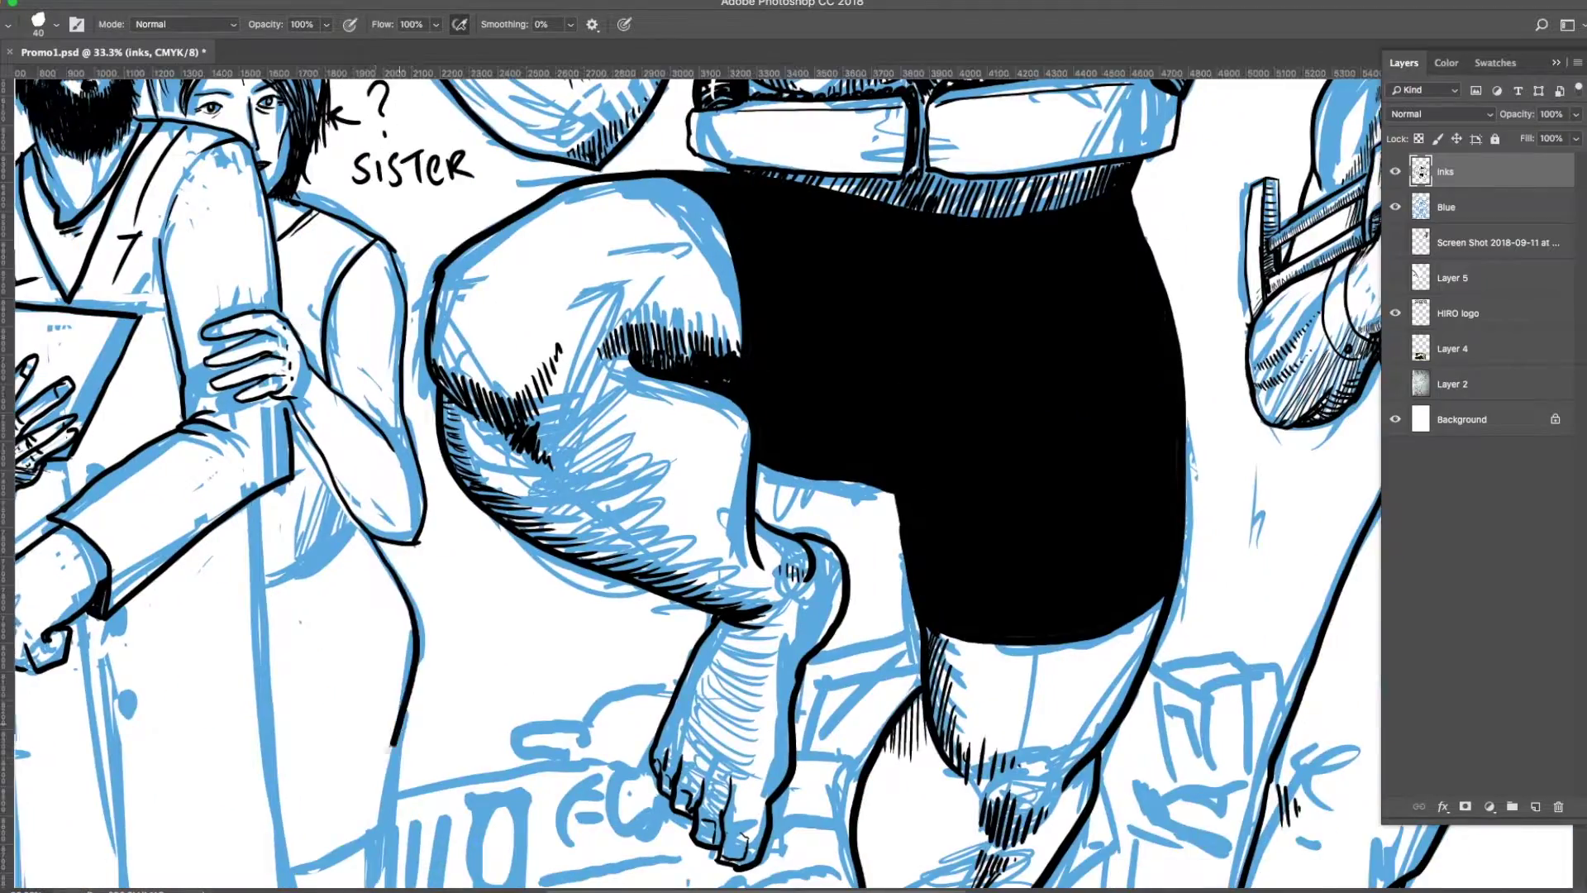
# Ink a long contour on the figure and the held paper's left, bottom and middle edges.
pyautogui.scroll(-3, 446, 525)
pyautogui.moveTo(313, 201); pyautogui.dragTo(352, 656)
pyautogui.hscroll(-5, 351, 653)
pyautogui.moveTo(247, 363); pyautogui.dragTo(258, 664)
pyautogui.moveTo(260, 663); pyautogui.dragTo(541, 649)
pyautogui.moveTo(353, 310); pyautogui.dragTo(365, 565)
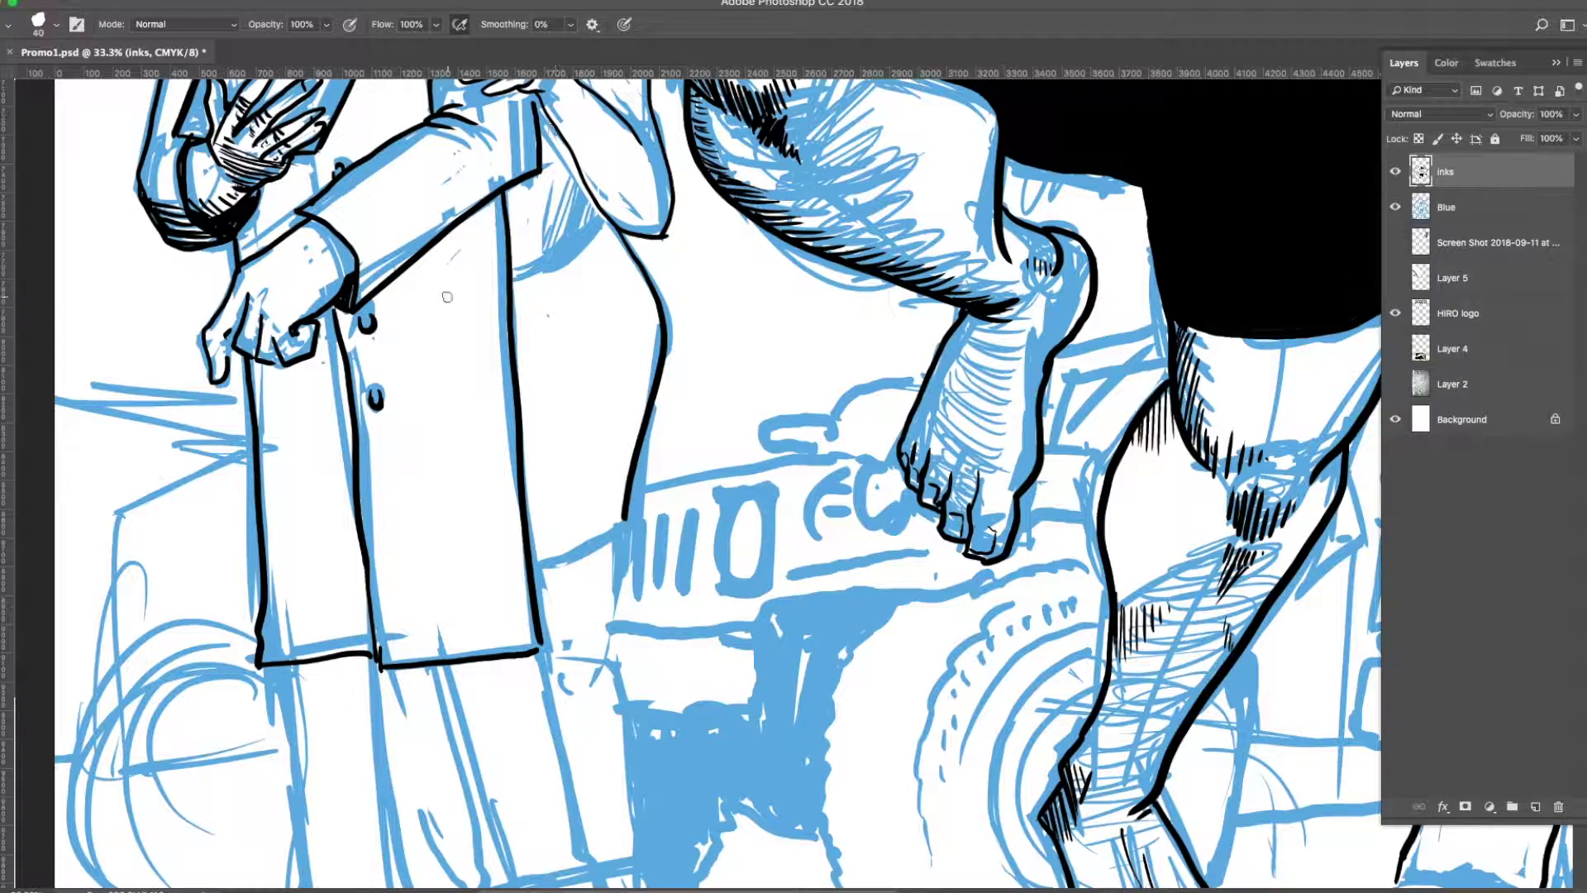
# Ink the coat's right edge, a lower trouser leg, and the shoe's top, side and sole.
pyautogui.hscroll(5, 691, 477)
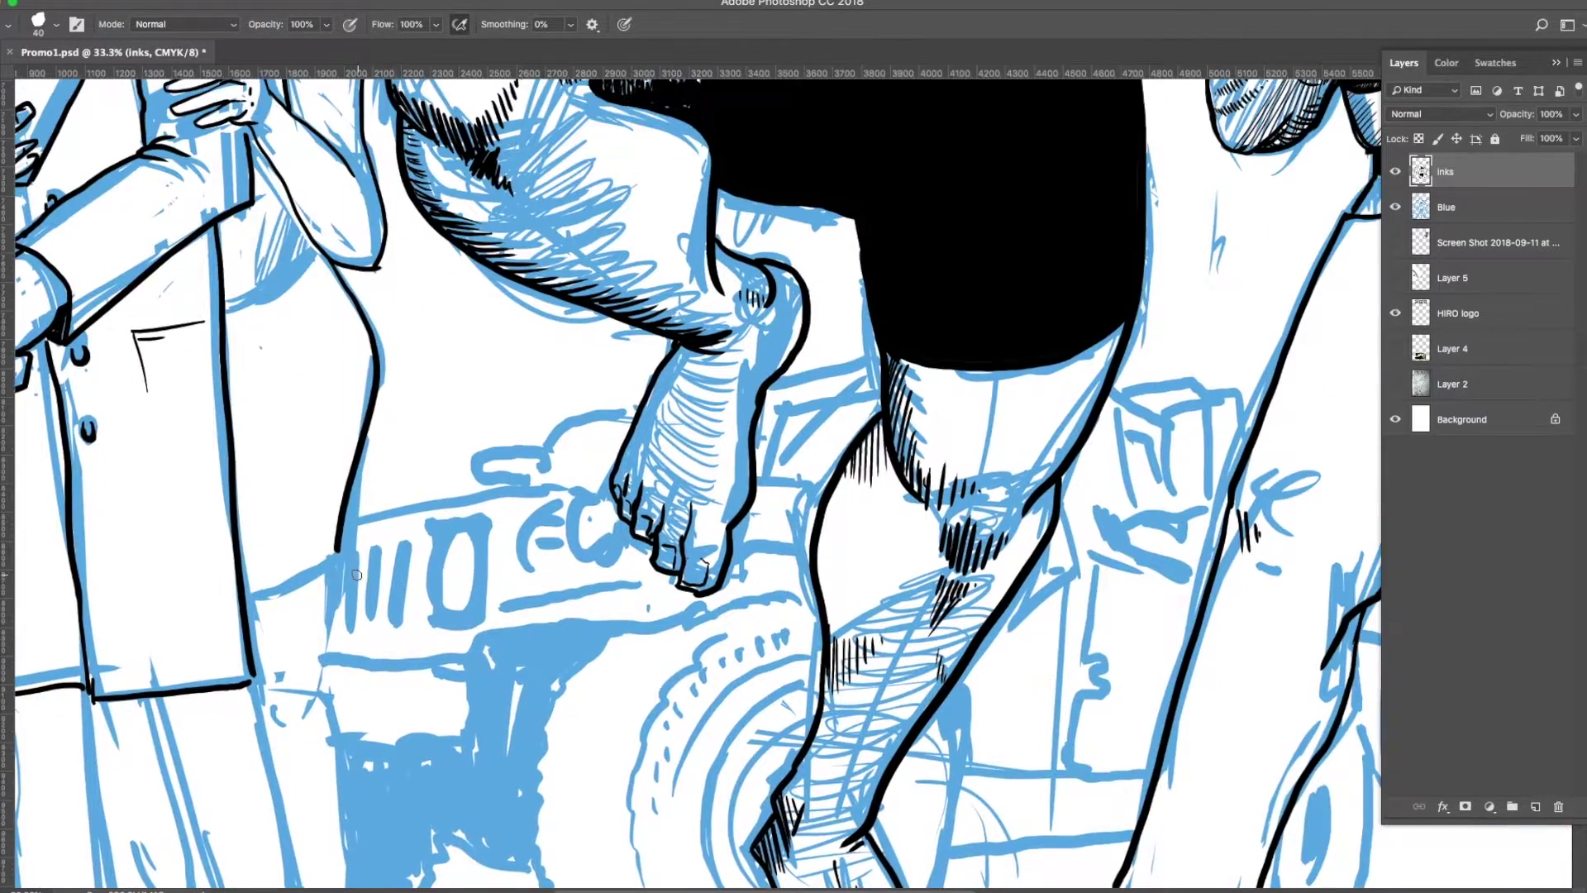
pyautogui.scroll(-5, 690, 477)
pyautogui.moveTo(576, 255); pyautogui.dragTo(587, 550)
pyautogui.moveTo(376, 521); pyautogui.dragTo(450, 649)
pyautogui.moveTo(487, 389); pyautogui.dragTo(552, 616)
pyautogui.moveTo(418, 398); pyautogui.dragTo(458, 632)
pyautogui.moveTo(451, 648)
pyautogui.mouseDown()
pyautogui.moveTo(555, 618)
pyautogui.moveTo(601, 715)
pyautogui.mouseUp()
pyautogui.moveTo(453, 721); pyautogui.dragTo(627, 718)
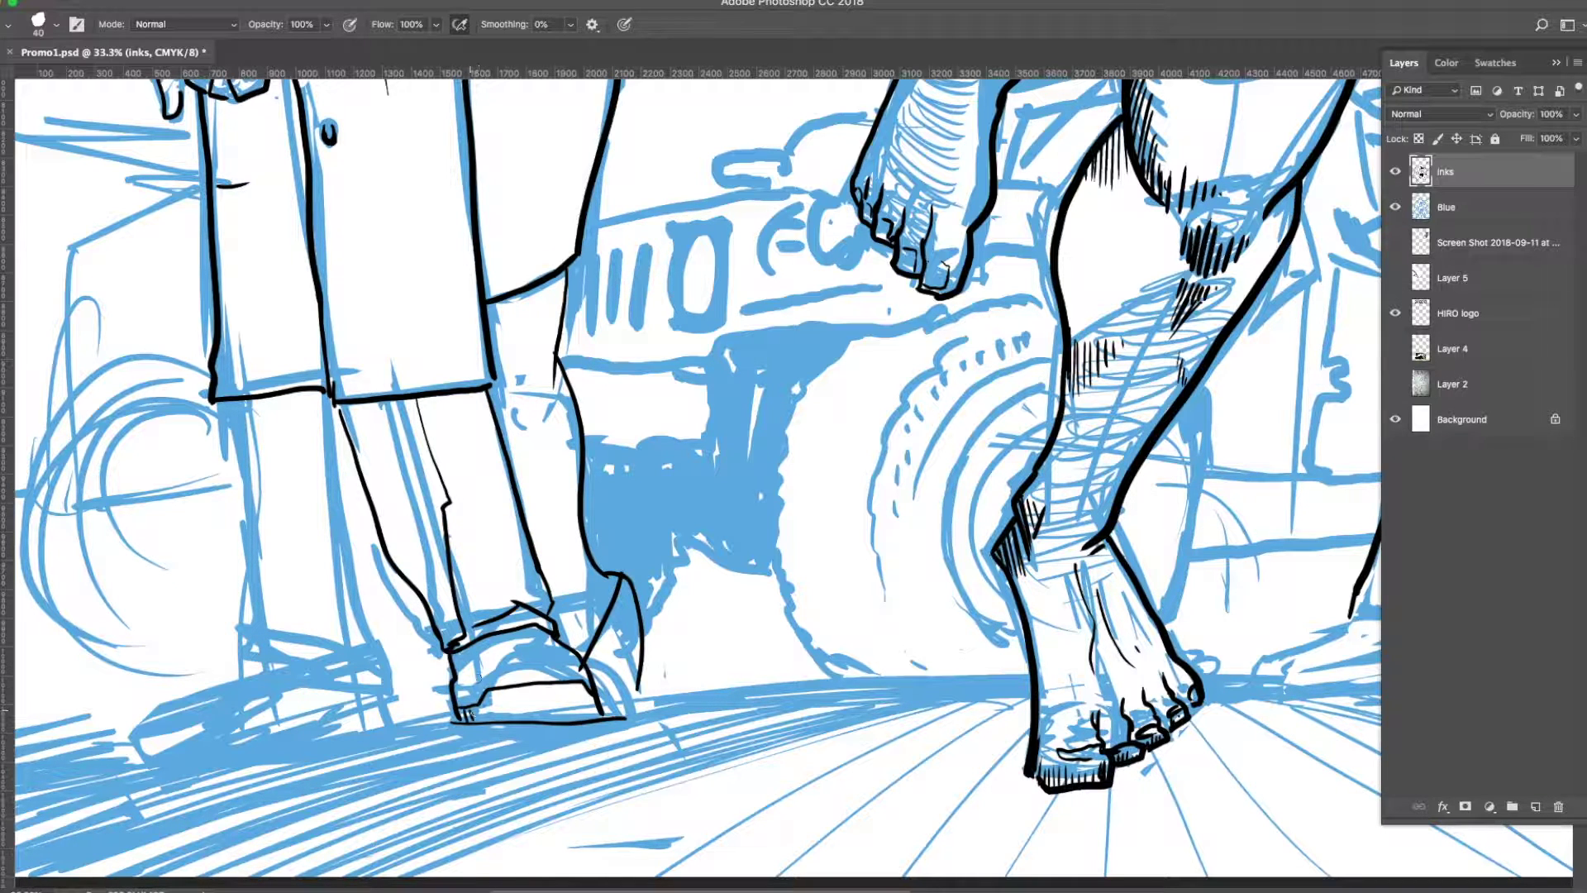
# Ink the left trouser leg's edges, crease and cuff, with the shoe sole and heel.
pyautogui.moveTo(335, 403); pyautogui.dragTo(377, 653)
pyautogui.moveTo(229, 401)
pyautogui.mouseDown()
pyautogui.moveTo(258, 632)
pyautogui.moveTo(389, 665)
pyautogui.mouseUp()
pyautogui.moveTo(312, 398)
pyautogui.mouseDown()
pyautogui.moveTo(327, 635)
pyautogui.moveTo(145, 768)
pyautogui.moveTo(384, 734)
pyautogui.mouseUp()
pyautogui.moveTo(388, 671); pyautogui.dragTo(385, 734)
pyautogui.moveTo(136, 734); pyautogui.dragTo(388, 709)
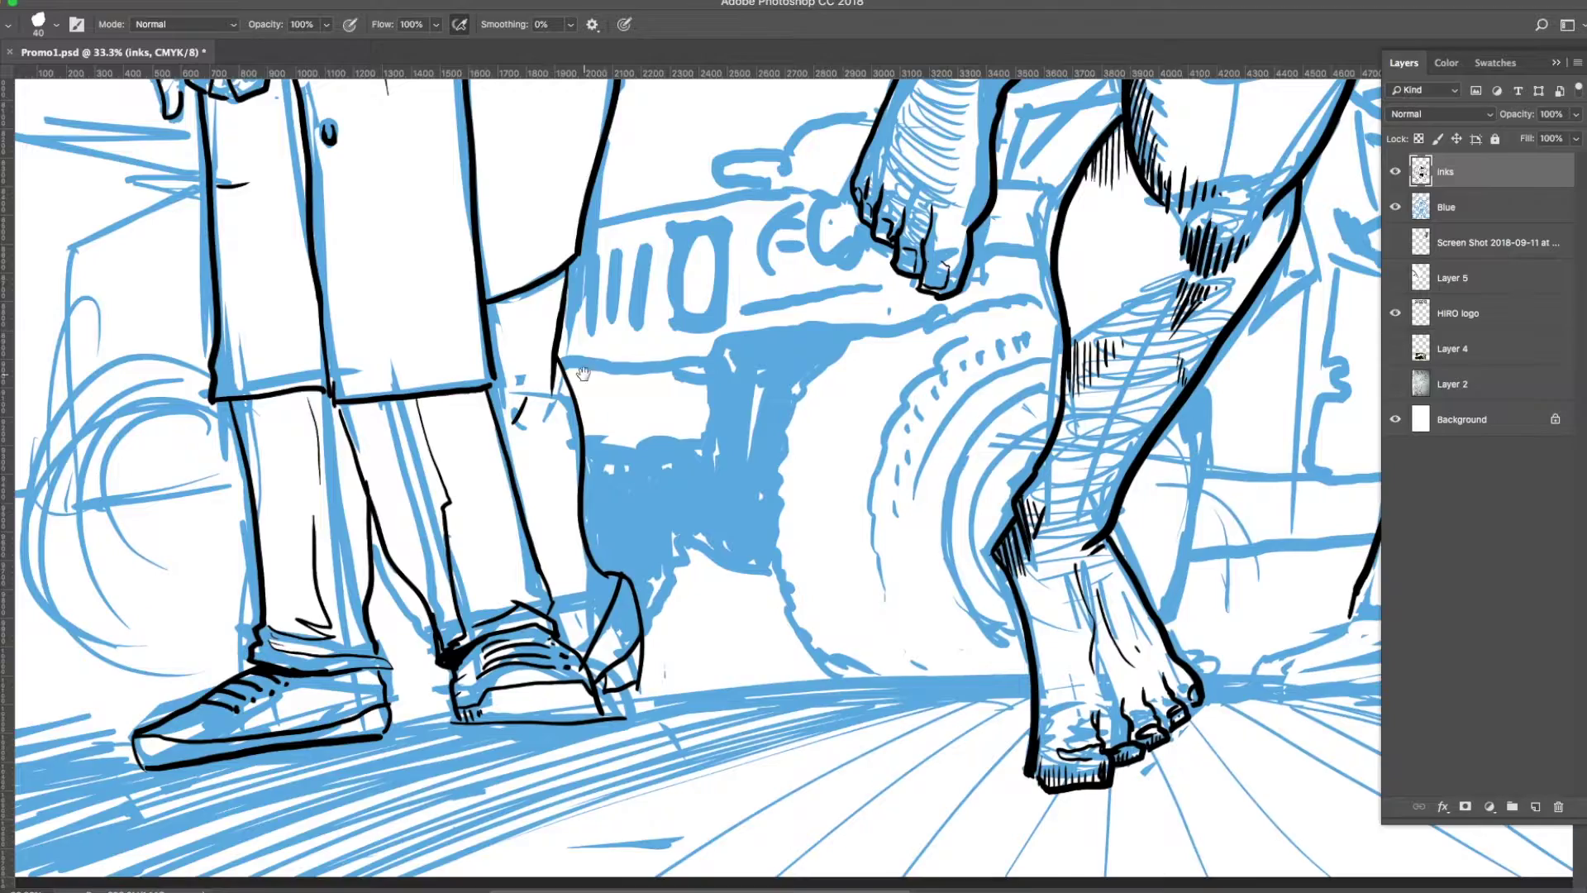
# Outline the foot and thicken the shoe's sole line and heel.
pyautogui.moveTo(583, 375); pyautogui.dragTo(414, 623)
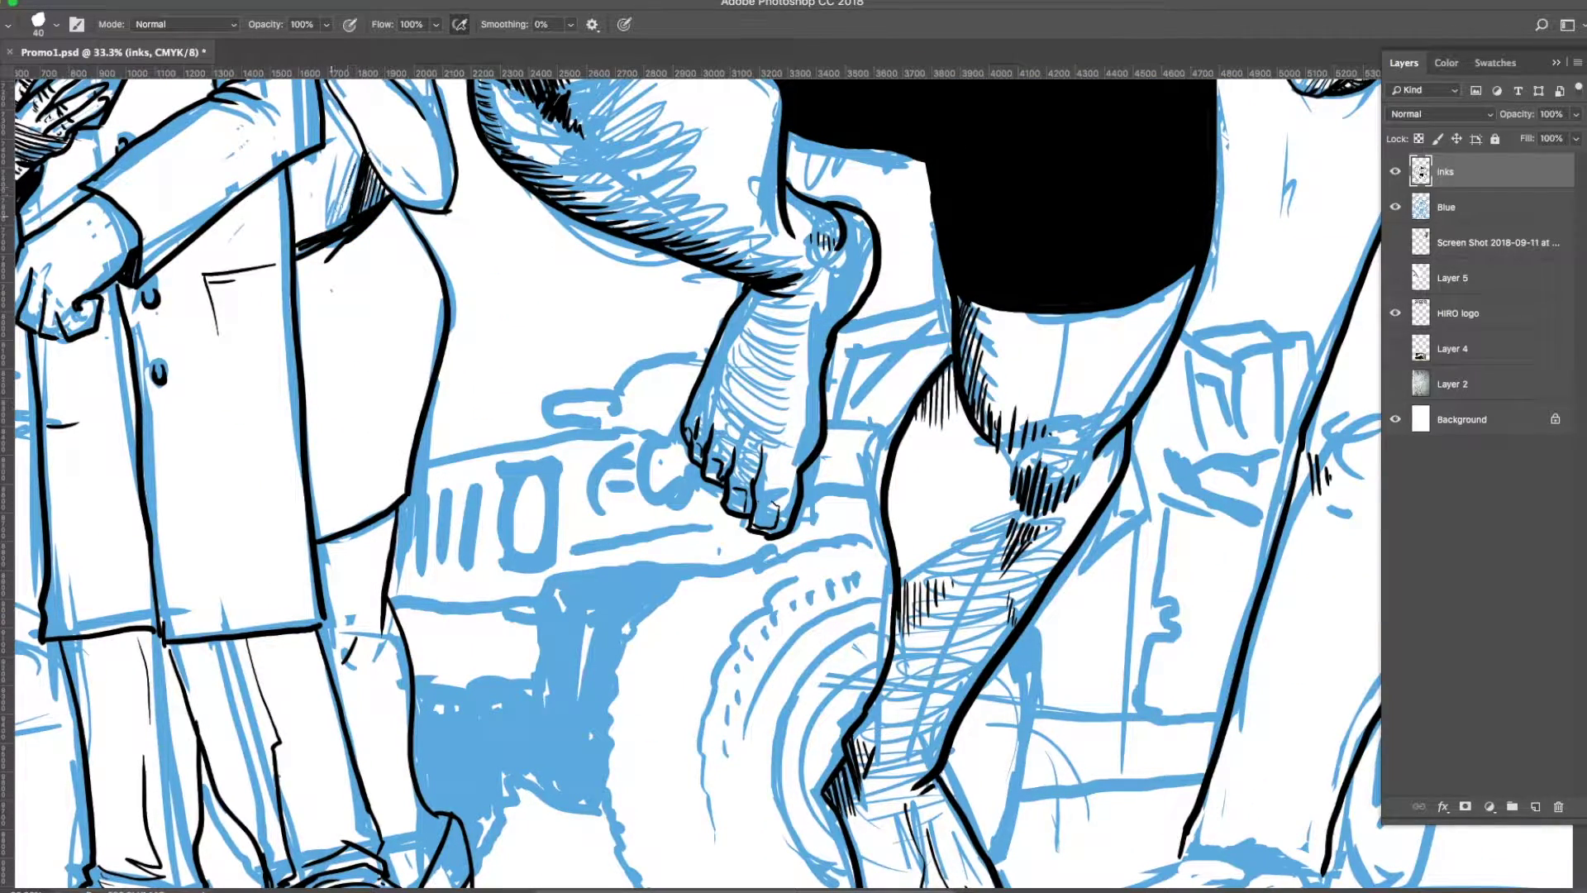
pyautogui.moveTo(356, 207); pyautogui.dragTo(285, 430)
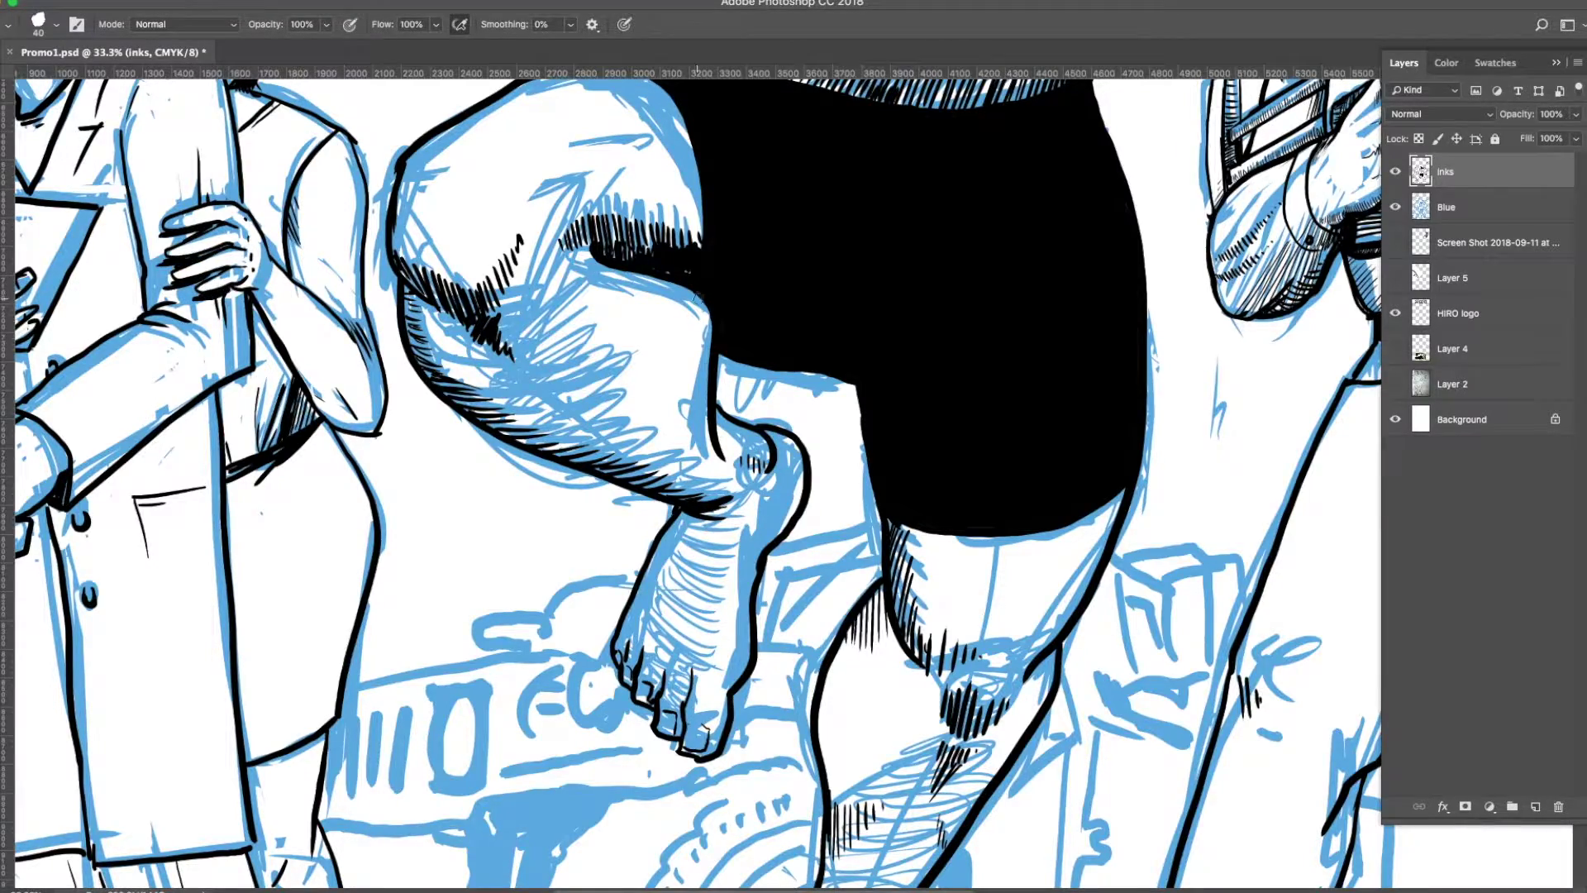
pyautogui.scroll(-3, 697, 294)
pyautogui.moveTo(991, 495); pyautogui.dragTo(389, 388)
pyautogui.scroll(5, 331, 620)
pyautogui.moveTo(322, 566)
pyautogui.mouseDown()
pyautogui.moveTo(225, 671)
pyautogui.moveTo(478, 587)
pyautogui.mouseUp()
pyautogui.moveTo(140, 674)
pyautogui.mouseDown()
pyautogui.moveTo(570, 711)
pyautogui.moveTo(565, 686)
pyautogui.mouseUp()
pyautogui.moveTo(446, 678); pyautogui.dragTo(567, 640)
# Start outlining the right shoe on the other foot.
pyautogui.moveTo(630, 640); pyautogui.dragTo(8, 616)
pyautogui.moveTo(674, 534); pyautogui.dragTo(914, 436)
pyautogui.scroll(-3, 579, 413)
pyautogui.scroll(3, 496, 372)
pyautogui.moveTo(600, 401); pyautogui.dragTo(710, 496)
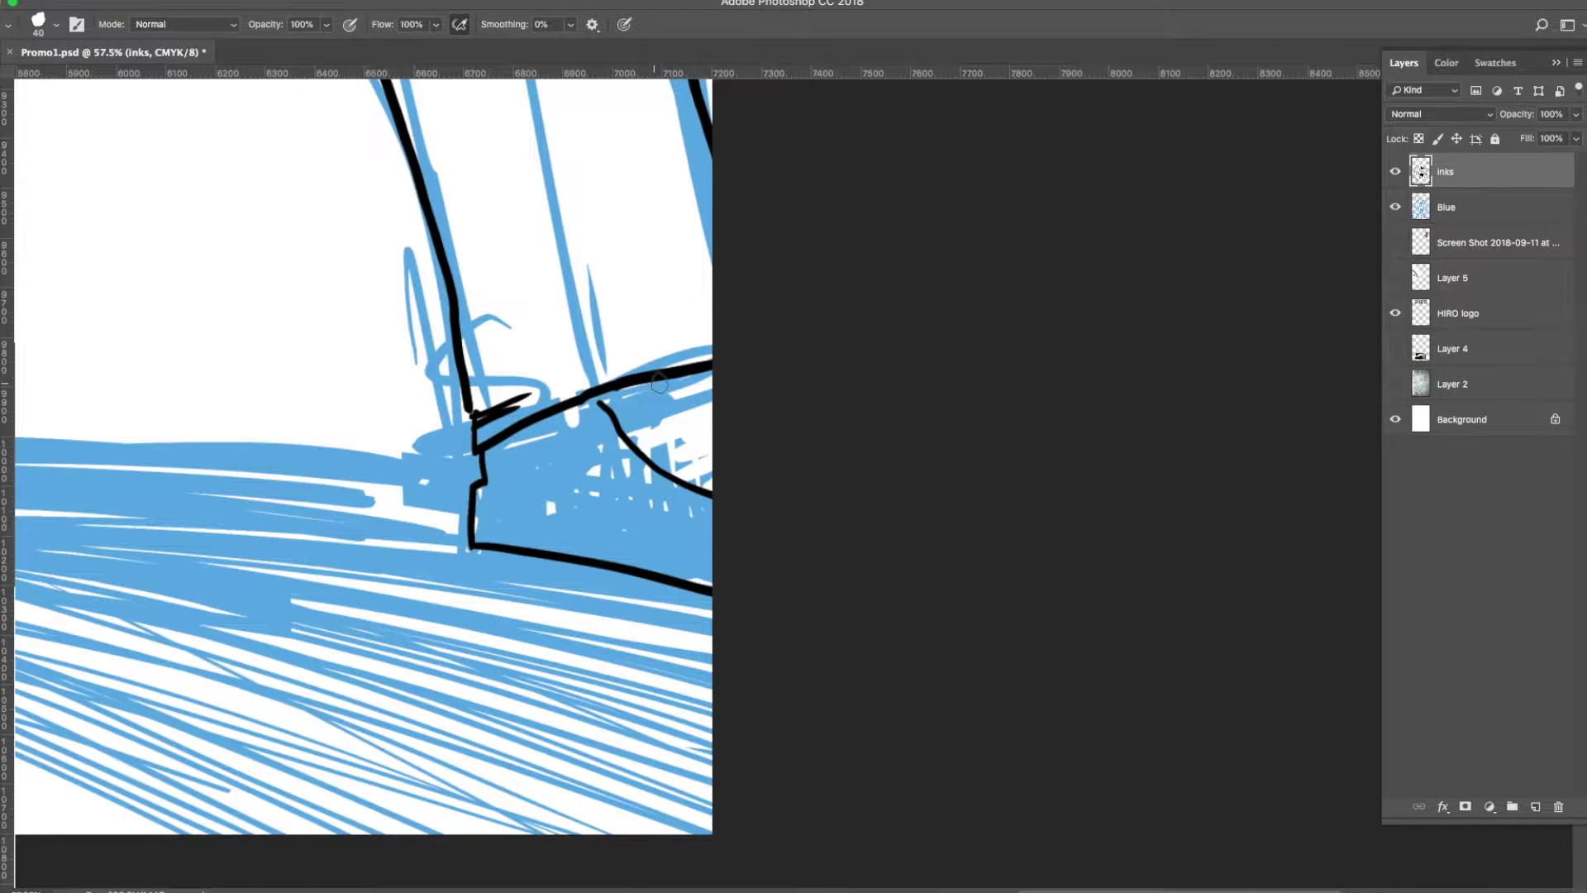
# Hatch the first shoe's upper in black and fill its sole solid black.
pyautogui.moveTo(579, 463)
pyautogui.mouseDown()
pyautogui.moveTo(678, 397)
pyautogui.moveTo(628, 446)
pyautogui.mouseUp()
pyautogui.moveTo(653, 380); pyautogui.dragTo(496, 455)
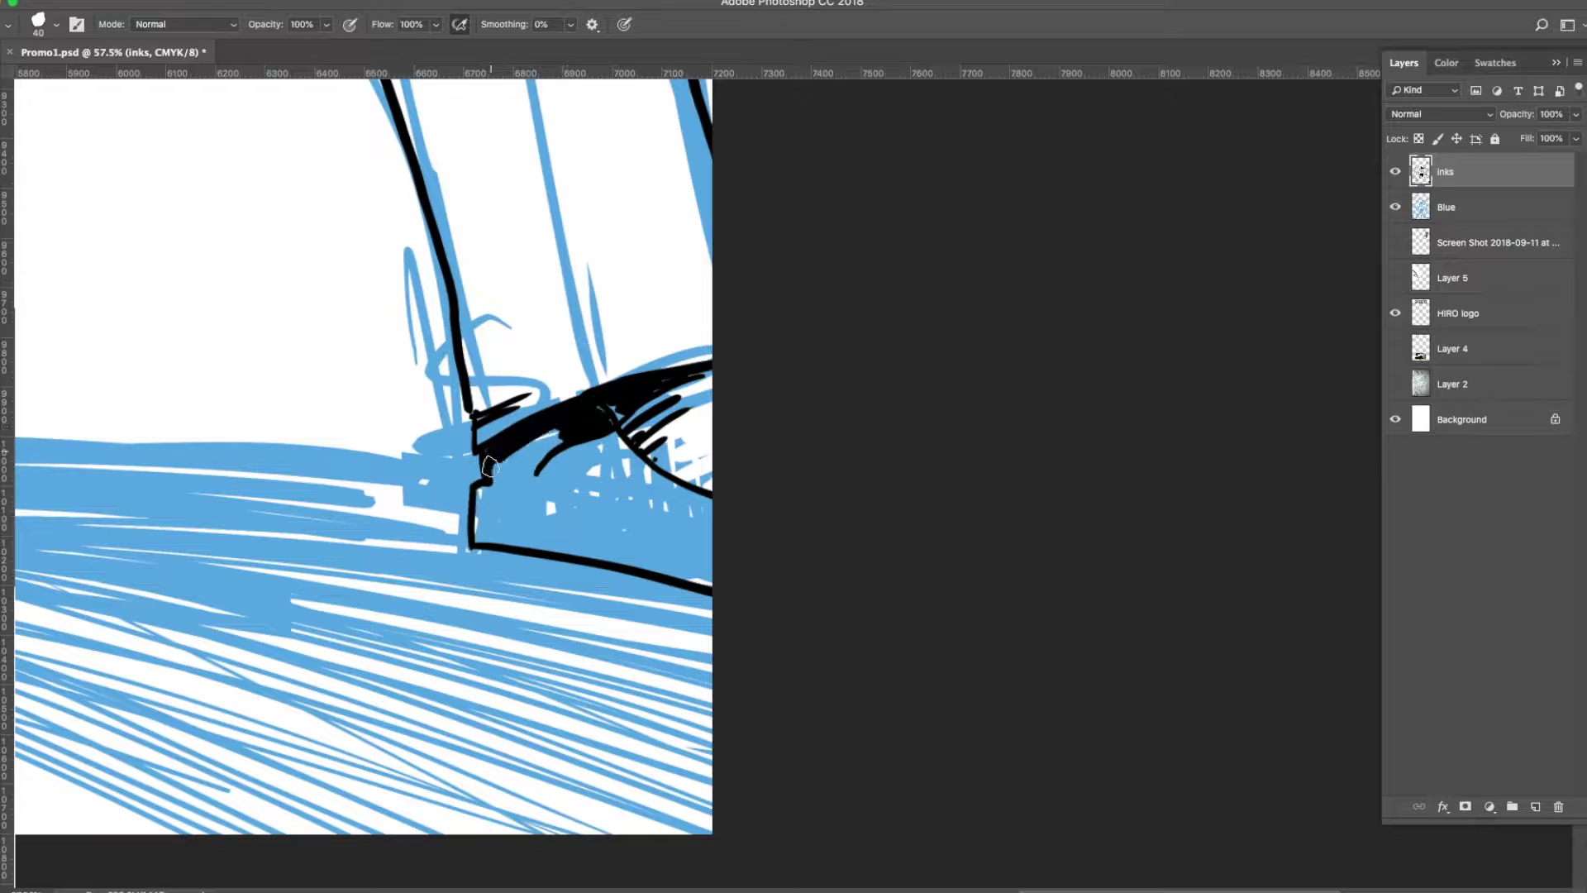
pyautogui.moveTo(587, 413); pyautogui.dragTo(488, 500)
pyautogui.press('w')
pyautogui.click(608, 510)
pyautogui.hotkey('alt', 'BackSpace')
pyautogui.hotkey('ctrl', 'd')
# Ink the zigzag wing shapes and heel lines on the second sneaker.
pyautogui.scroll(3, 611, 496)
pyautogui.press('b')
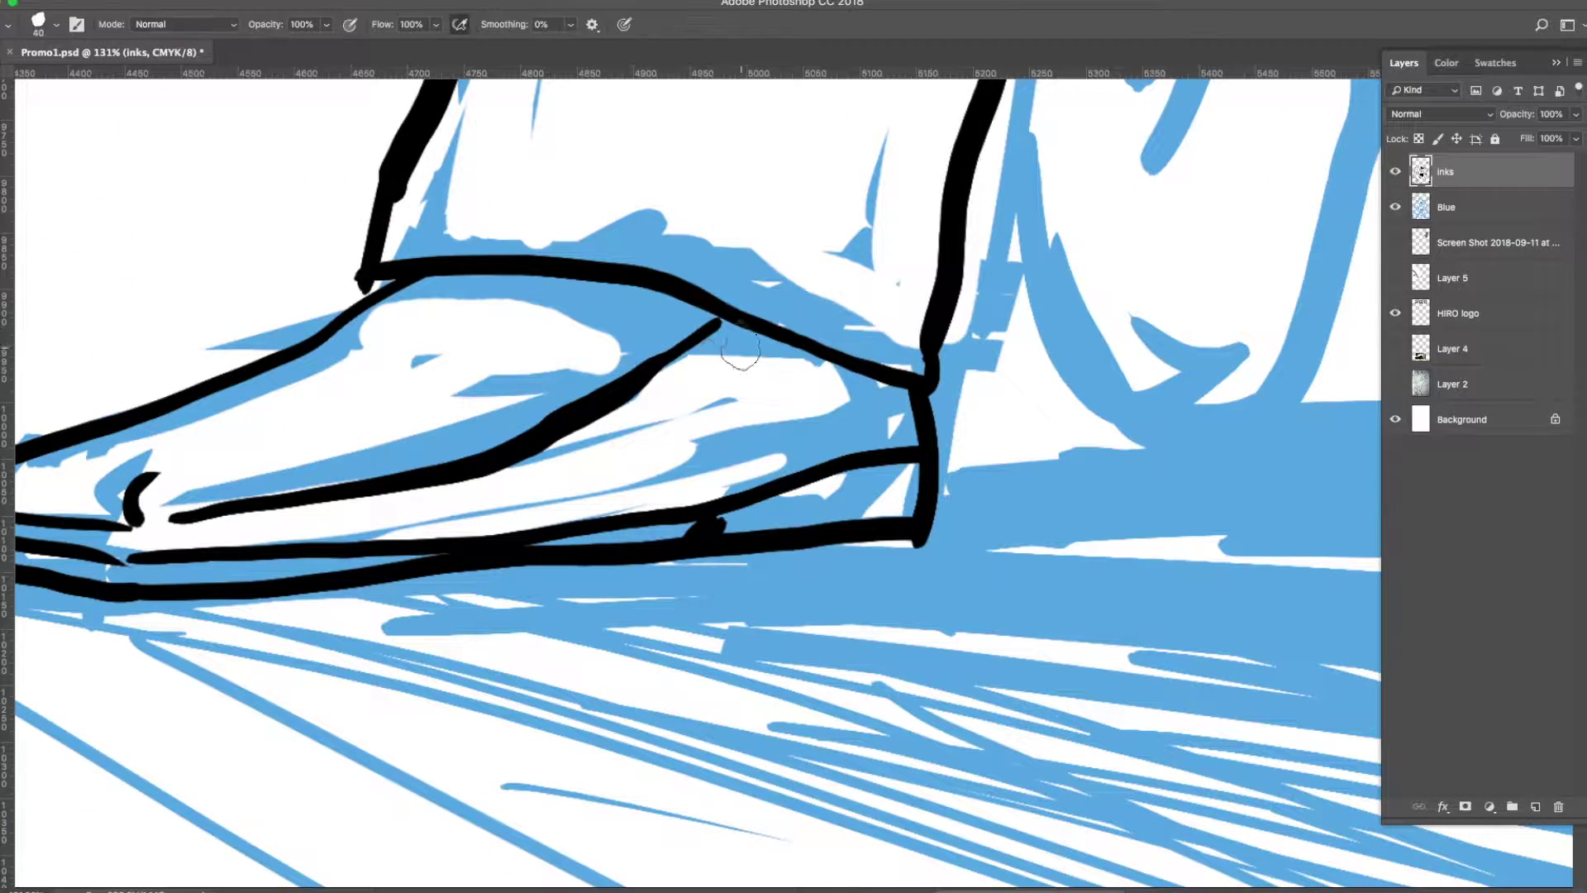
pyautogui.moveTo(728, 321); pyautogui.dragTo(698, 500)
pyautogui.moveTo(842, 463); pyautogui.dragTo(824, 514)
pyautogui.moveTo(904, 454); pyautogui.dragTo(883, 510)
pyautogui.moveTo(656, 418); pyautogui.dragTo(838, 410)
pyautogui.moveTo(616, 285); pyautogui.dragTo(662, 442)
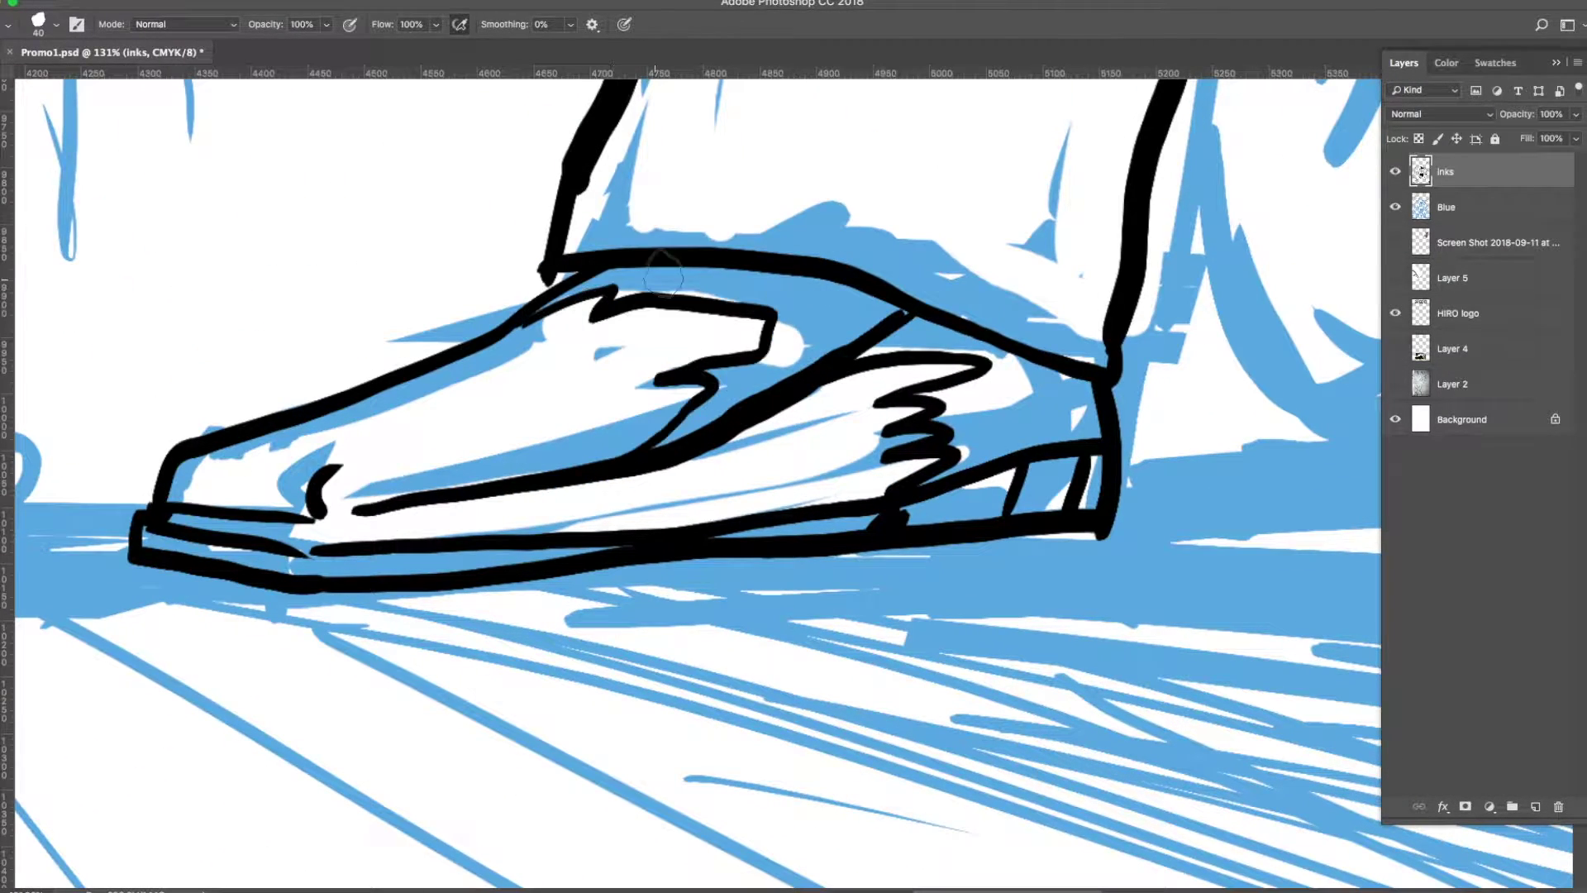
# Fill the second sneaker's heel and sole gaps with solid black, then deselect.
pyautogui.press('w')
pyautogui.click(834, 323)
pyautogui.keyDown('shift'); pyautogui.click(1043, 398); pyautogui.keyUp('shift')
pyautogui.keyDown('shift'); pyautogui.click(975, 422); pyautogui.keyUp('shift')
pyautogui.keyDown('shift'); pyautogui.click(951, 496); pyautogui.keyUp('shift')
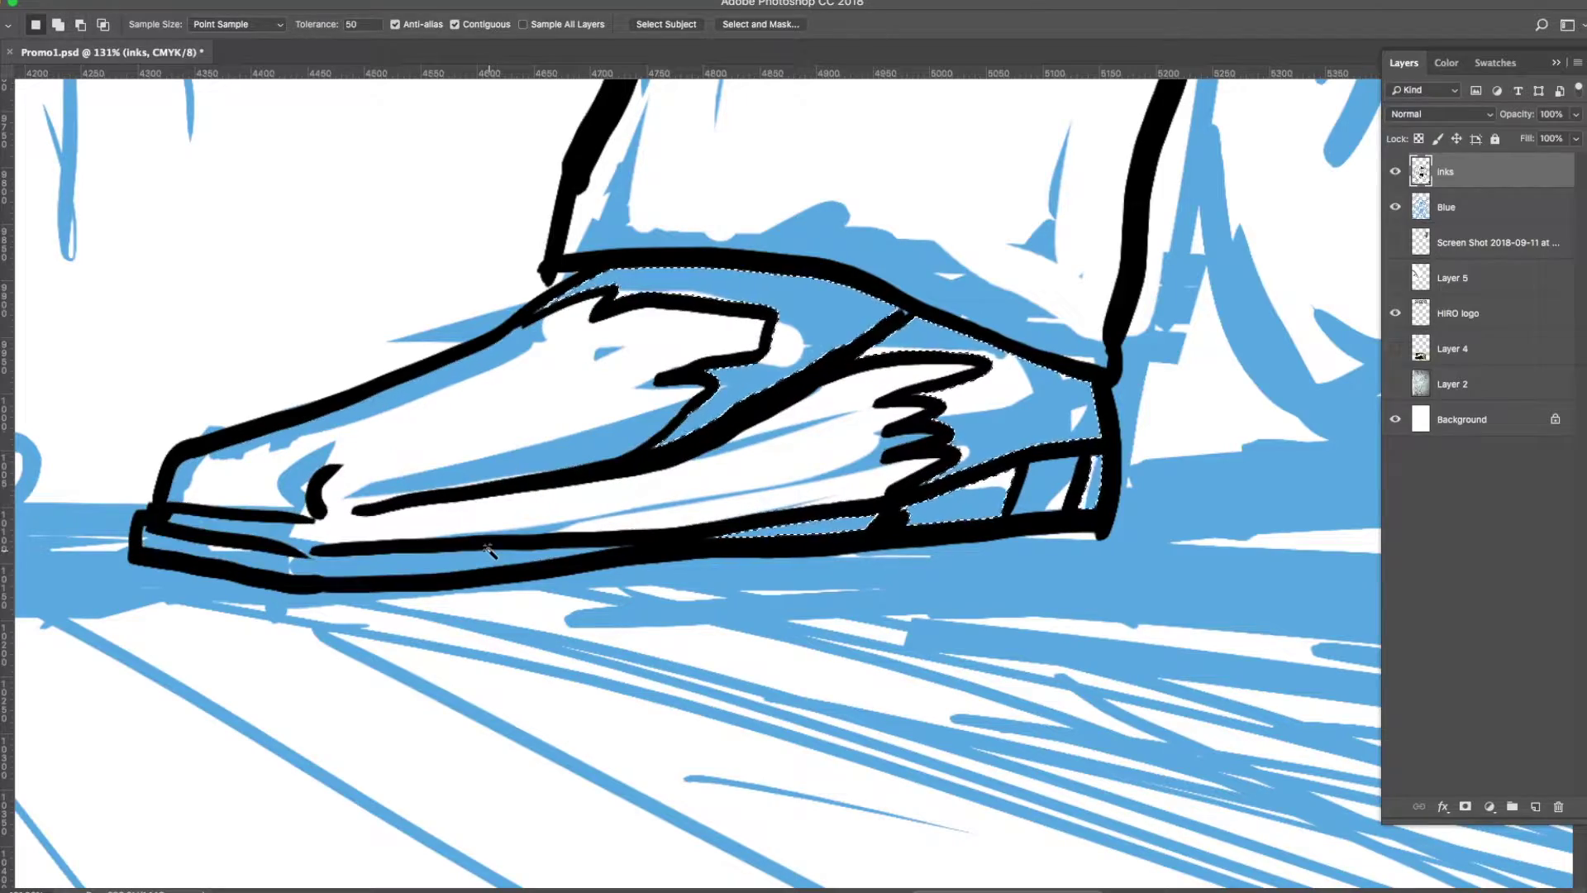
pyautogui.hotkey('alt', 'BackSpace')
pyautogui.press('b')
pyautogui.hotkey('ctrl', 'd')
# Thicken the sneaker's sole and toe-curve lines and add a lace line.
pyautogui.moveTo(314, 574)
pyautogui.mouseDown()
pyautogui.moveTo(628, 555)
pyautogui.moveTo(141, 529)
pyautogui.mouseUp()
pyautogui.moveTo(293, 517); pyautogui.dragTo(367, 440)
pyautogui.moveTo(363, 506); pyautogui.dragTo(578, 453)
pyautogui.scroll(-5, 460, 473)
pyautogui.scroll(5, 366, 231)
# Ink the power symbol's arc and centre stroke on the gun.
pyautogui.moveTo(388, 379)
pyautogui.mouseDown()
pyautogui.moveTo(366, 231)
pyautogui.moveTo(457, 364)
pyautogui.mouseUp()
pyautogui.moveTo(408, 296); pyautogui.dragTo(424, 384)
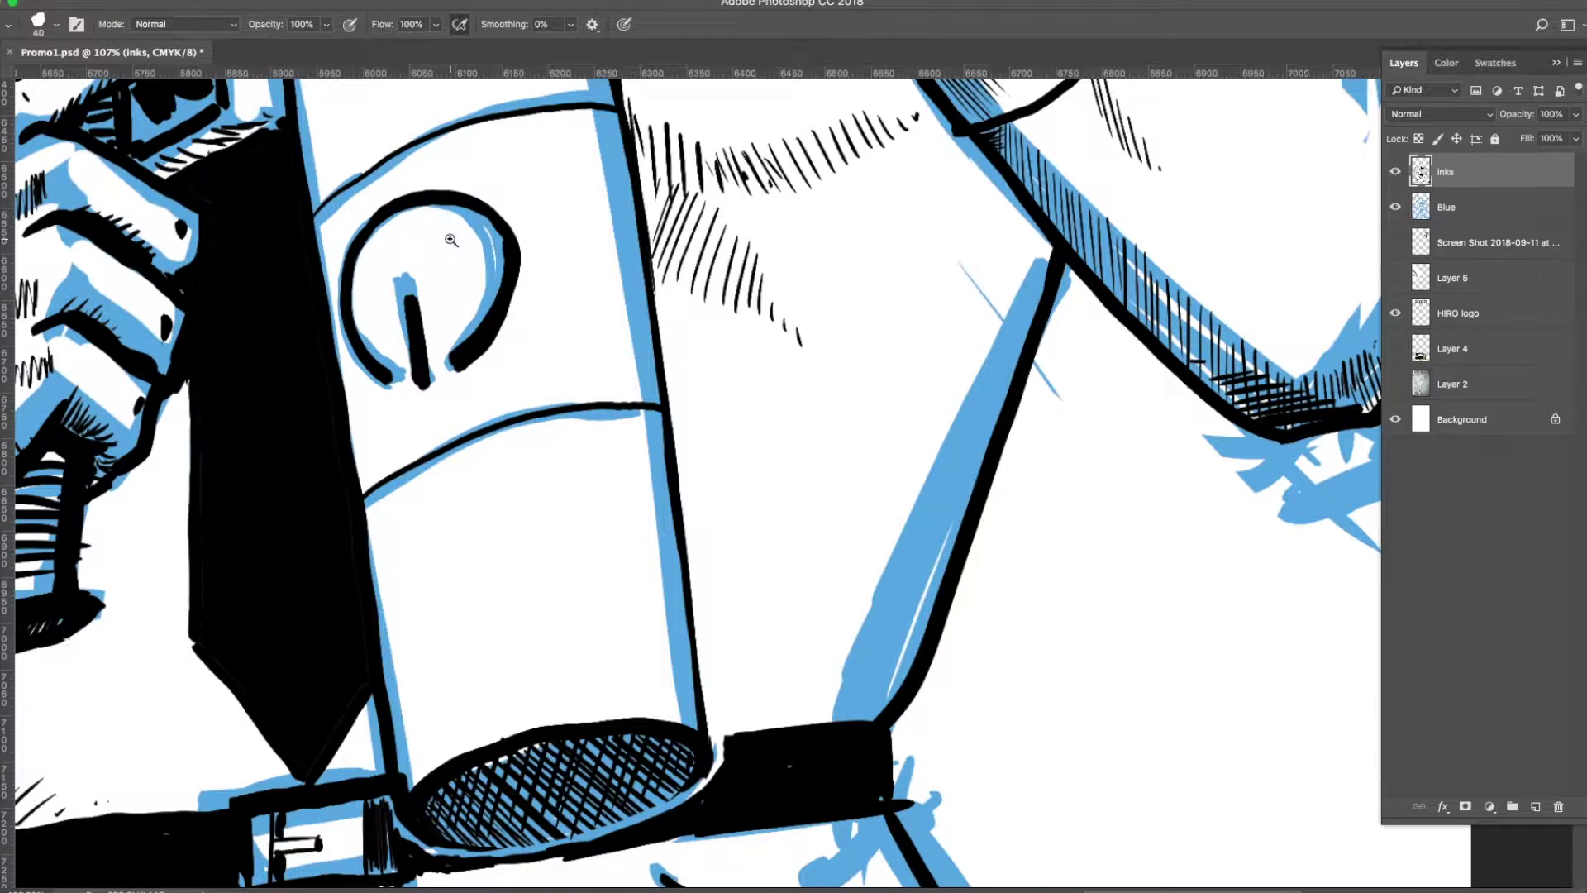
pyautogui.scroll(-5, 450, 239)
pyautogui.scroll(5, 529, 248)
# Ink the inner trouser-leg lines and extend the left trouser contour.
pyautogui.moveTo(528, 451)
pyautogui.mouseDown()
pyautogui.moveTo(357, 702)
pyautogui.moveTo(328, 848)
pyautogui.mouseUp()
pyautogui.moveTo(552, 228); pyautogui.dragTo(387, 158)
pyautogui.moveTo(365, 101)
pyautogui.mouseDown()
pyautogui.moveTo(465, 153)
pyautogui.moveTo(576, 648)
pyautogui.mouseUp()
pyautogui.moveTo(88, 570); pyautogui.dragTo(66, 727)
pyautogui.press('w')
pyautogui.scroll(-3, 511, 543)
pyautogui.scroll(-2, 511, 543)
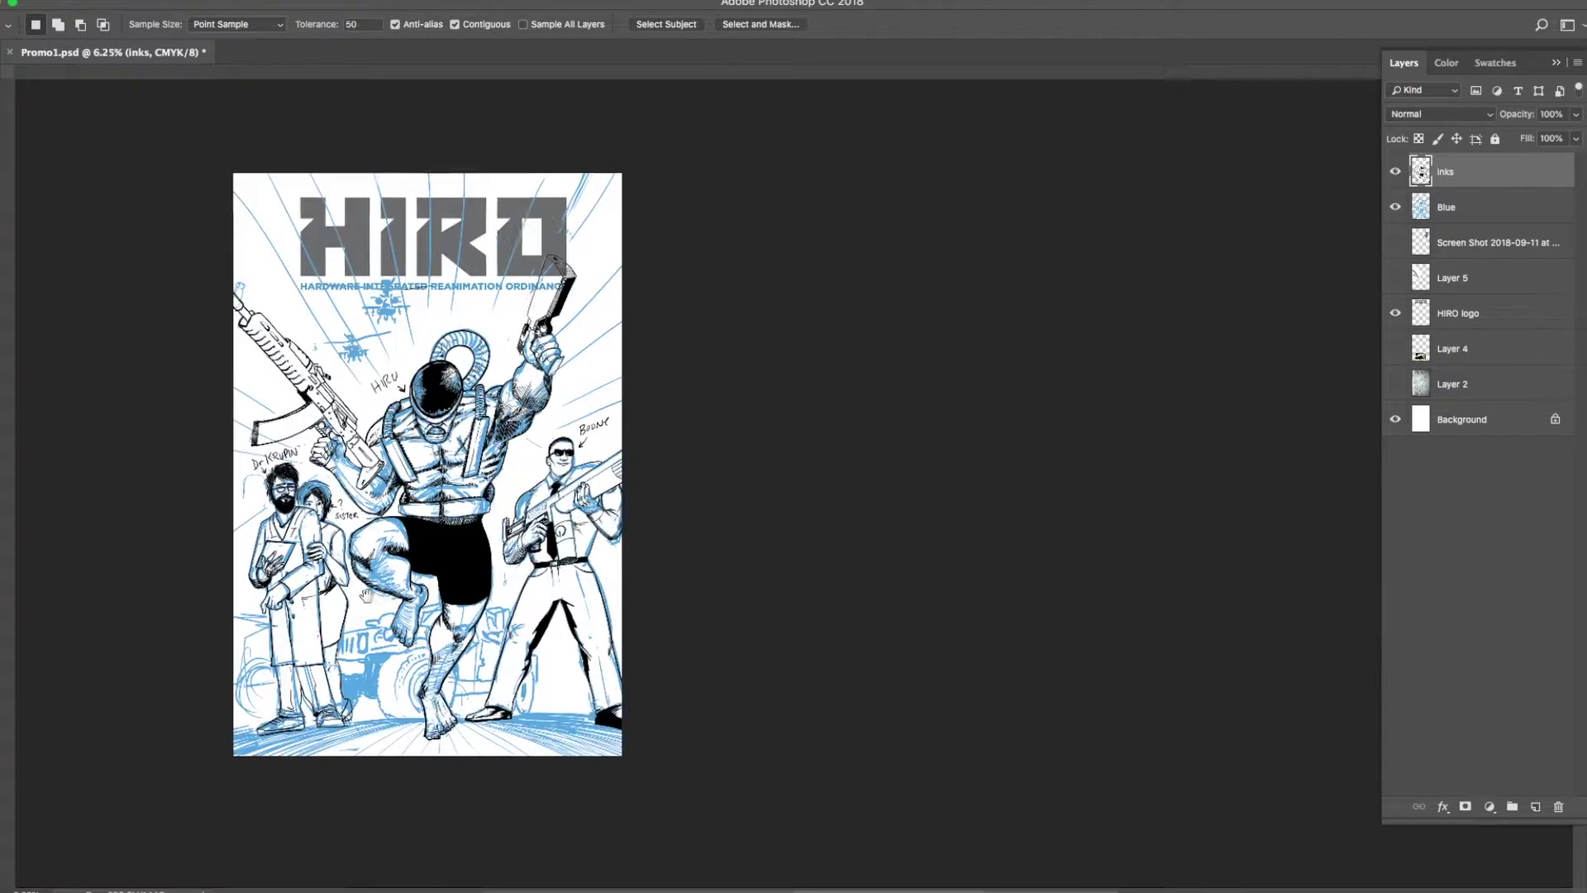
# Hide the Blue sketch layer and save the document.
pyautogui.click(1396, 206)
pyautogui.hotkey('ctrl', 's')
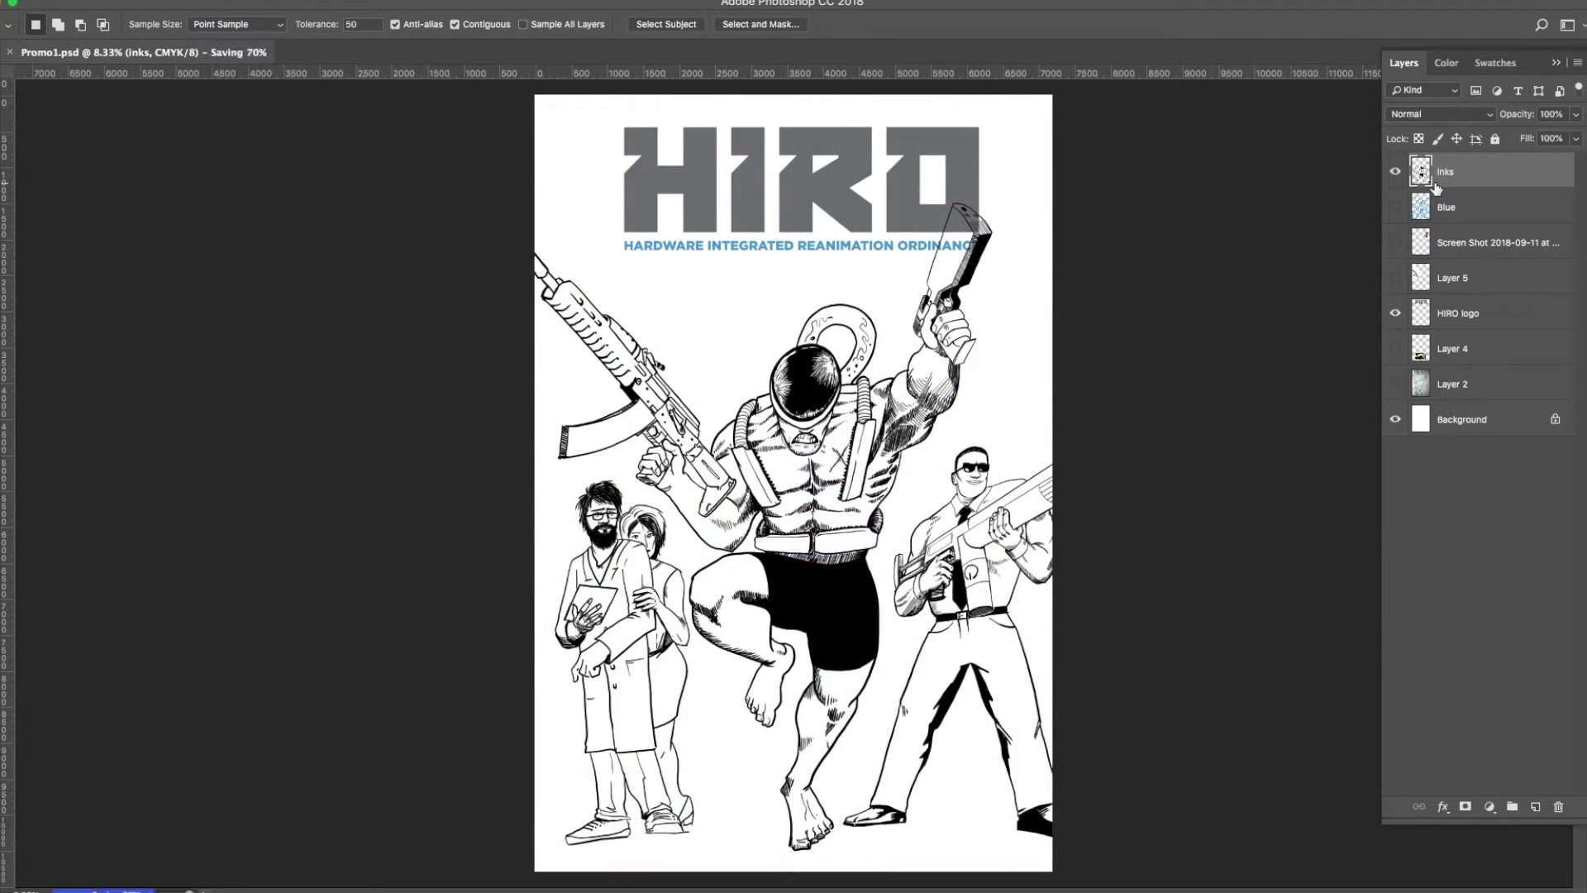